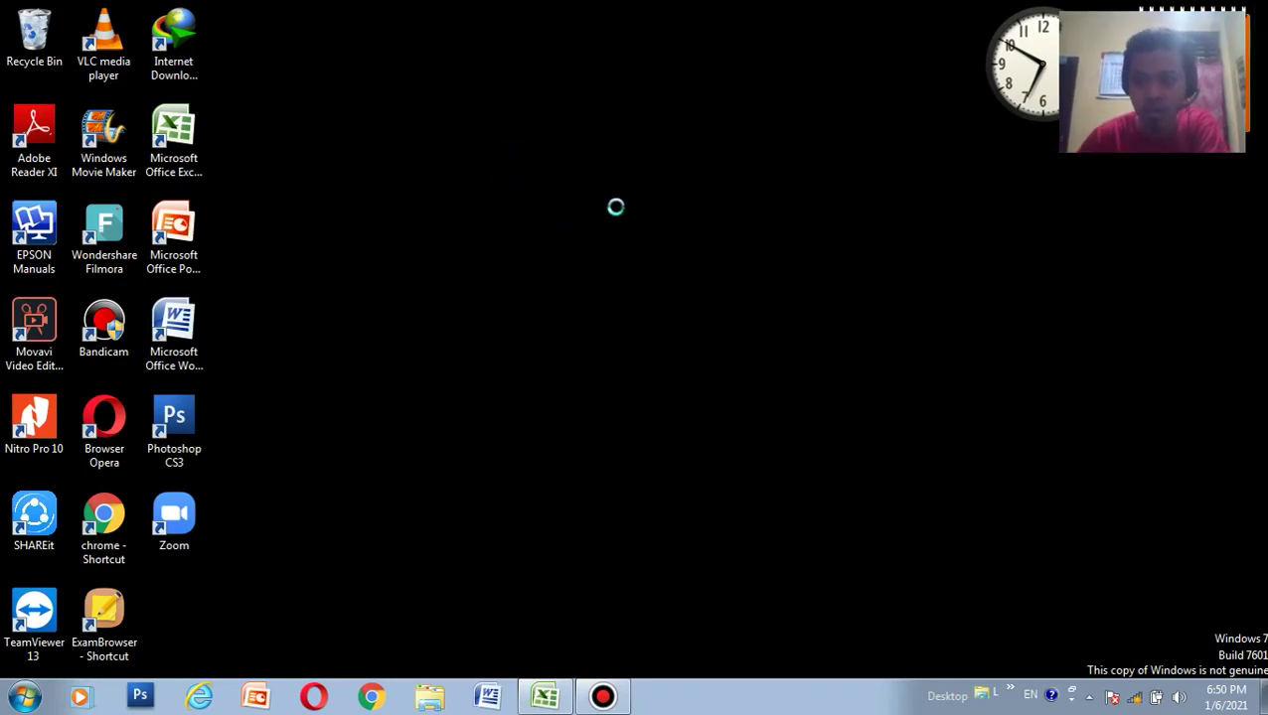
Refresh the desktop several times from its right-click menu.
right_click(510, 165)
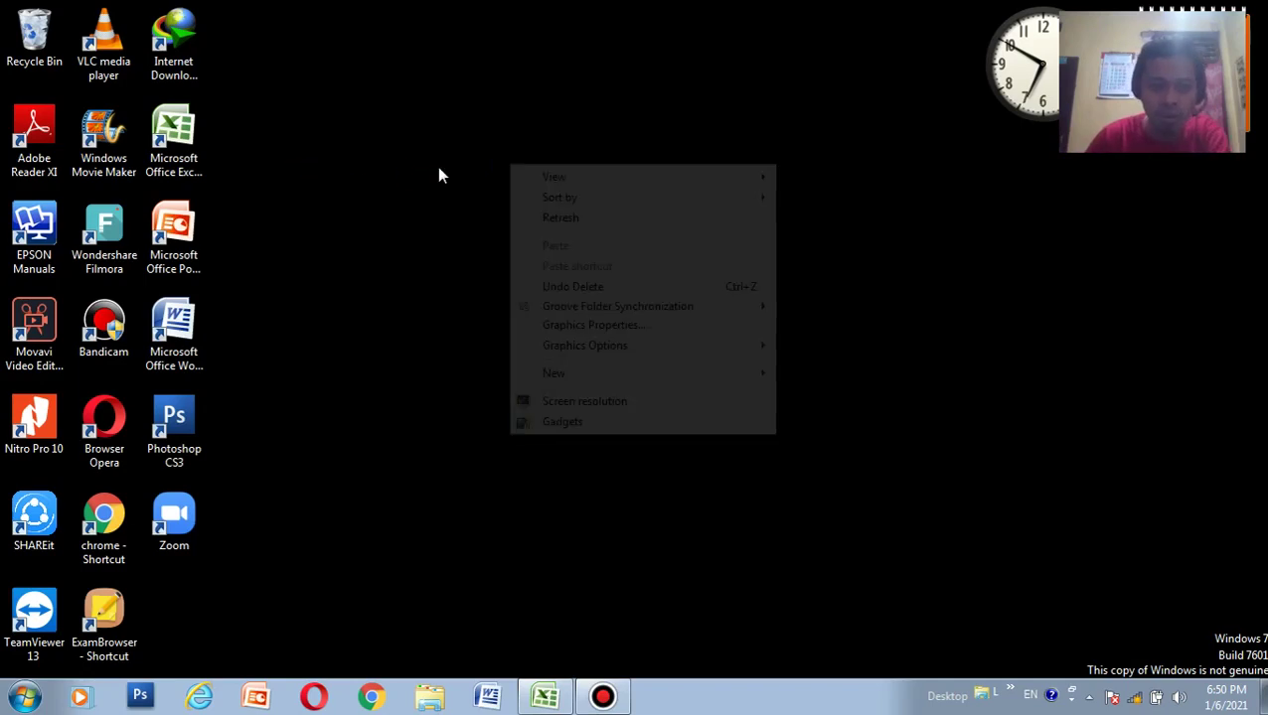
left_click(546, 219)
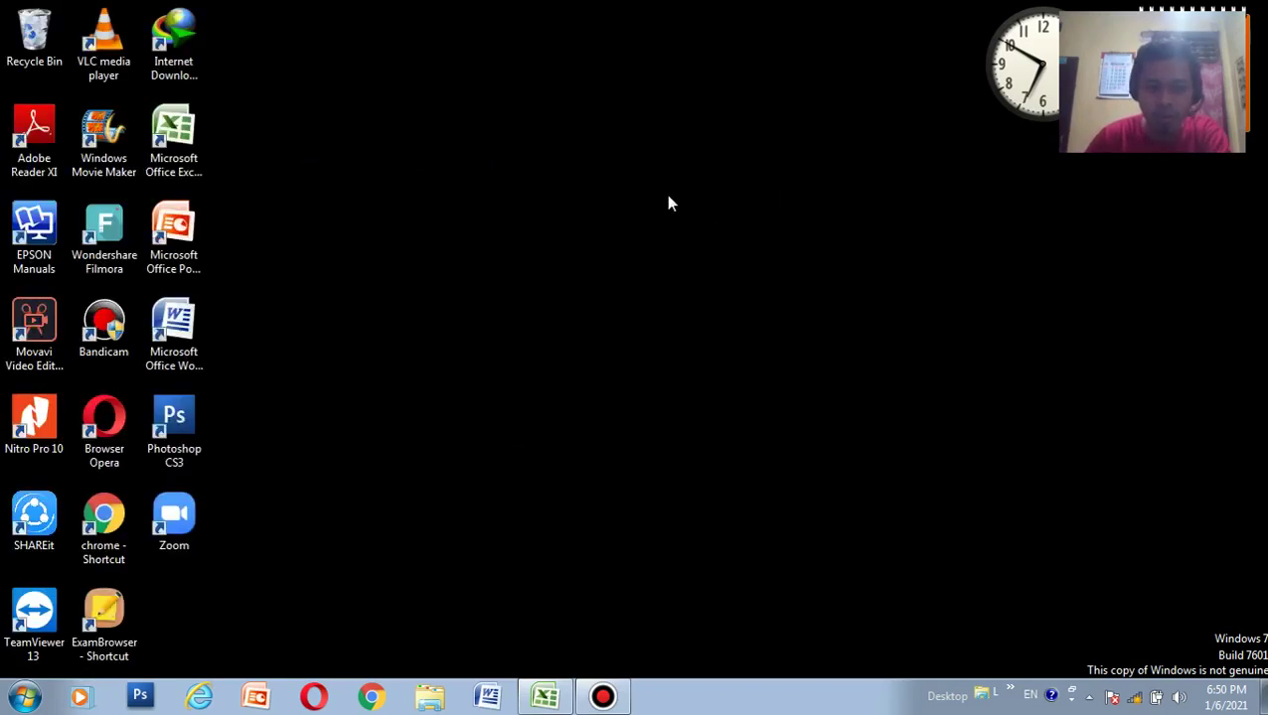
right_click(558, 135)
left_click(616, 189)
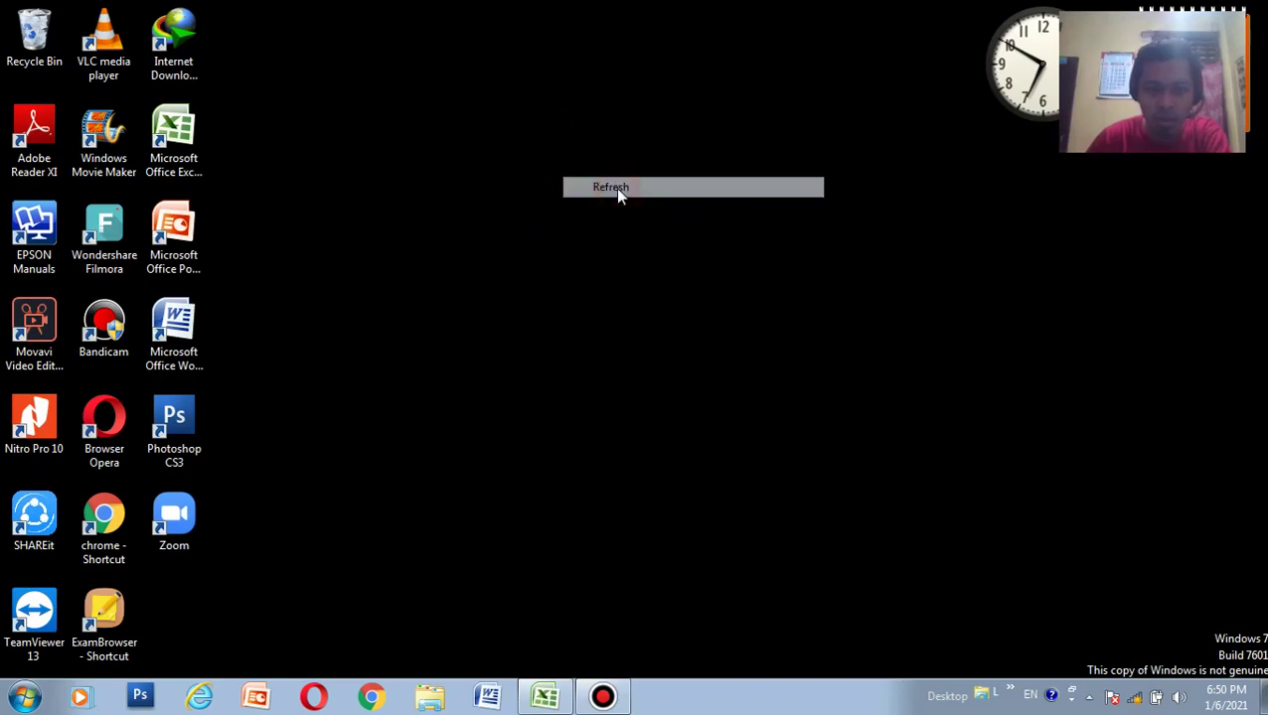
right_click(530, 134)
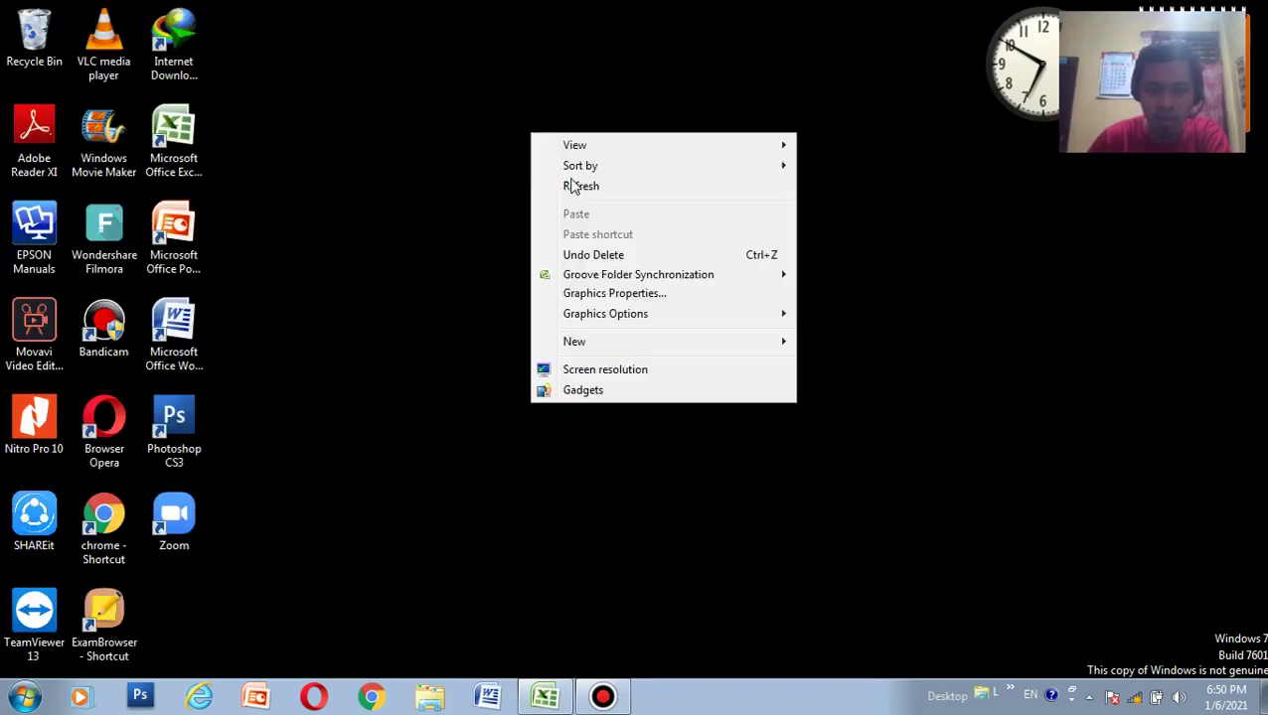
left_click(568, 181)
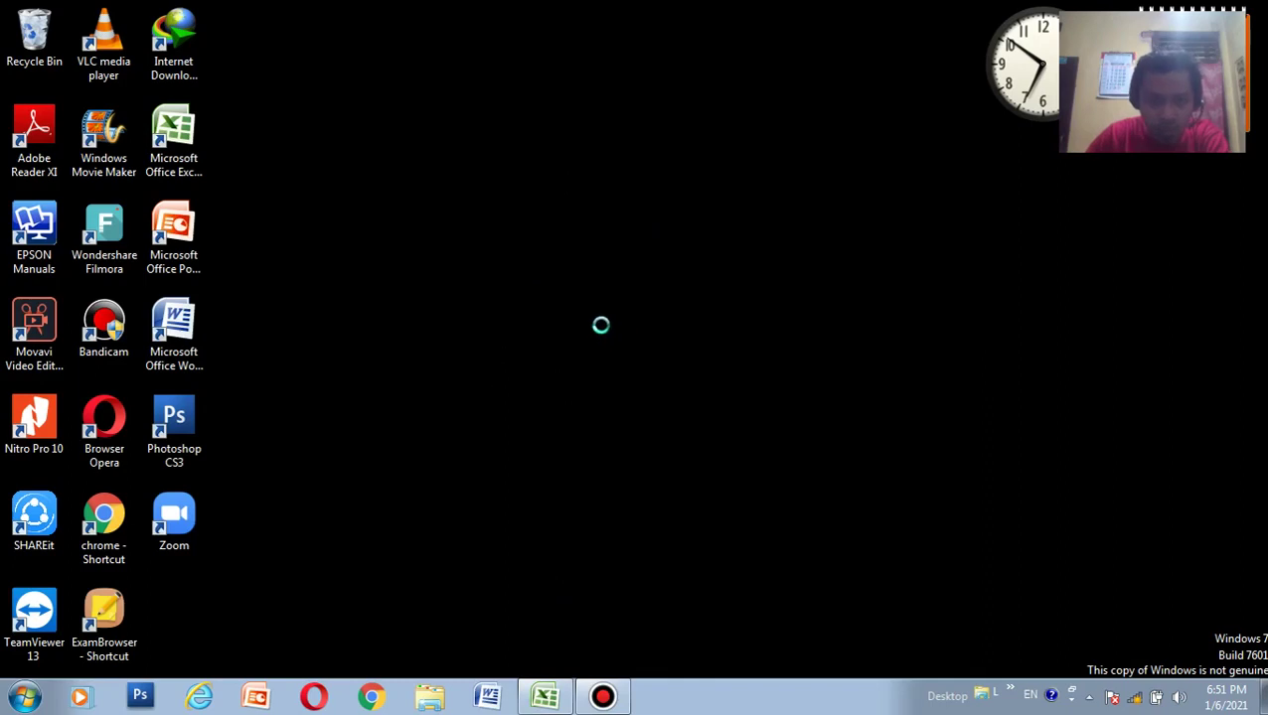
right_click(532, 290)
left_click(596, 345)
Open the Excel workbook and enter the title DAFTAR HADIR SISWA in A1.
left_click(553, 700)
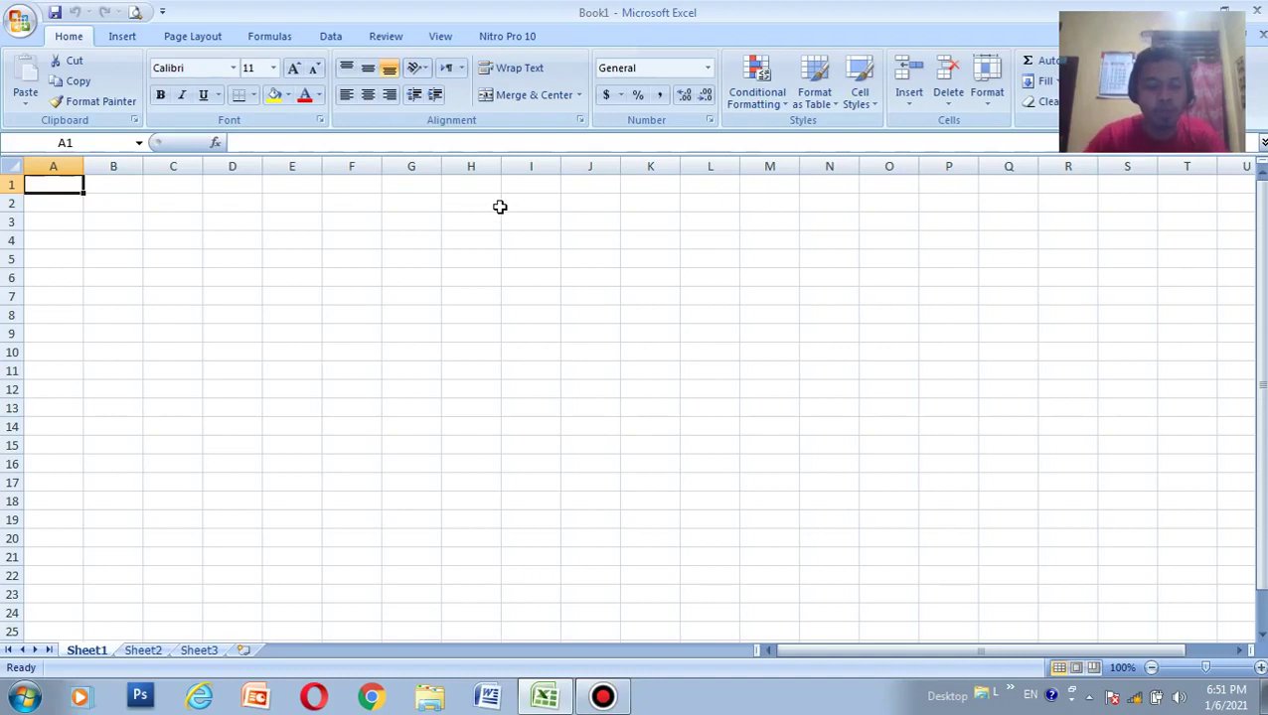
key("Right")
key("Left")
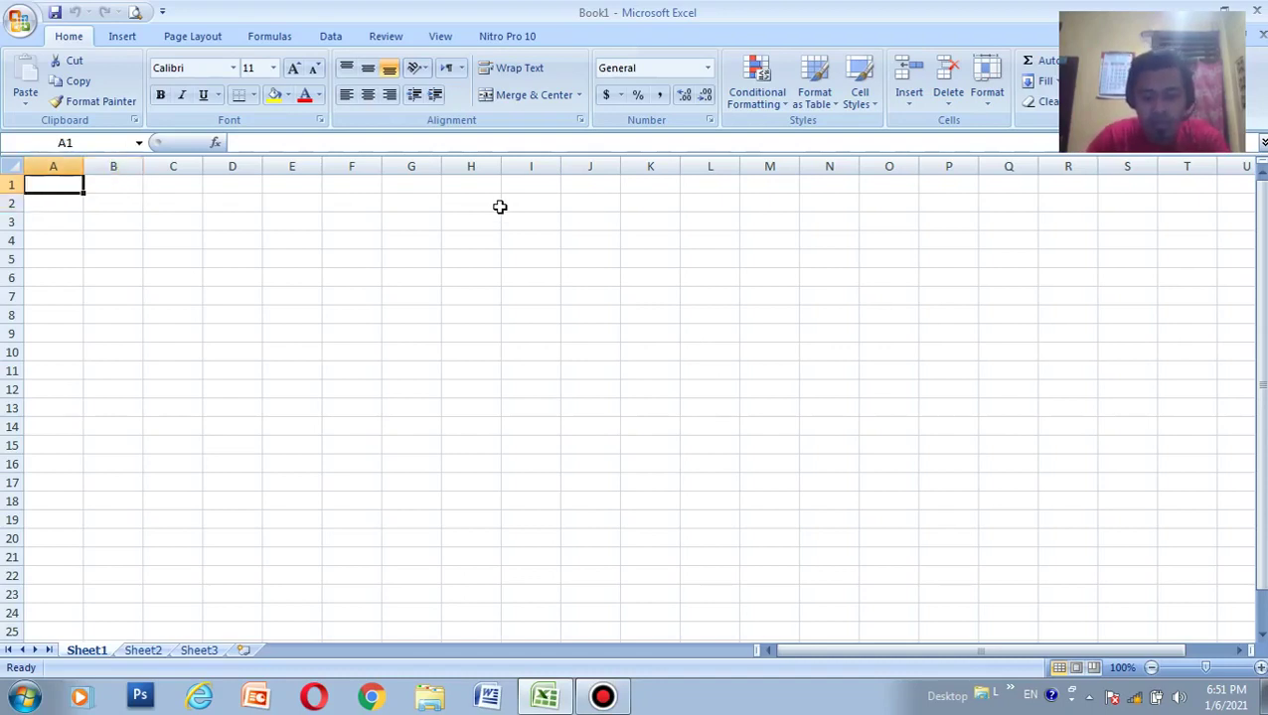
type("daar")
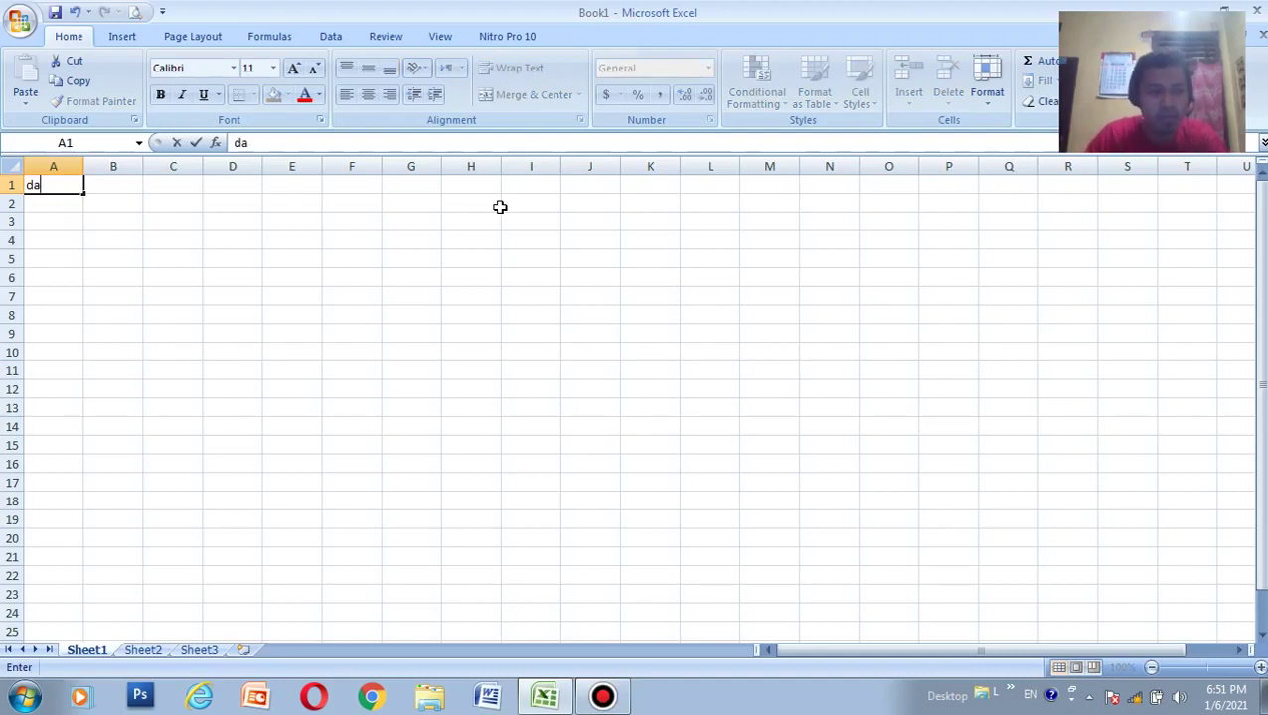
type("AFTAR HA")
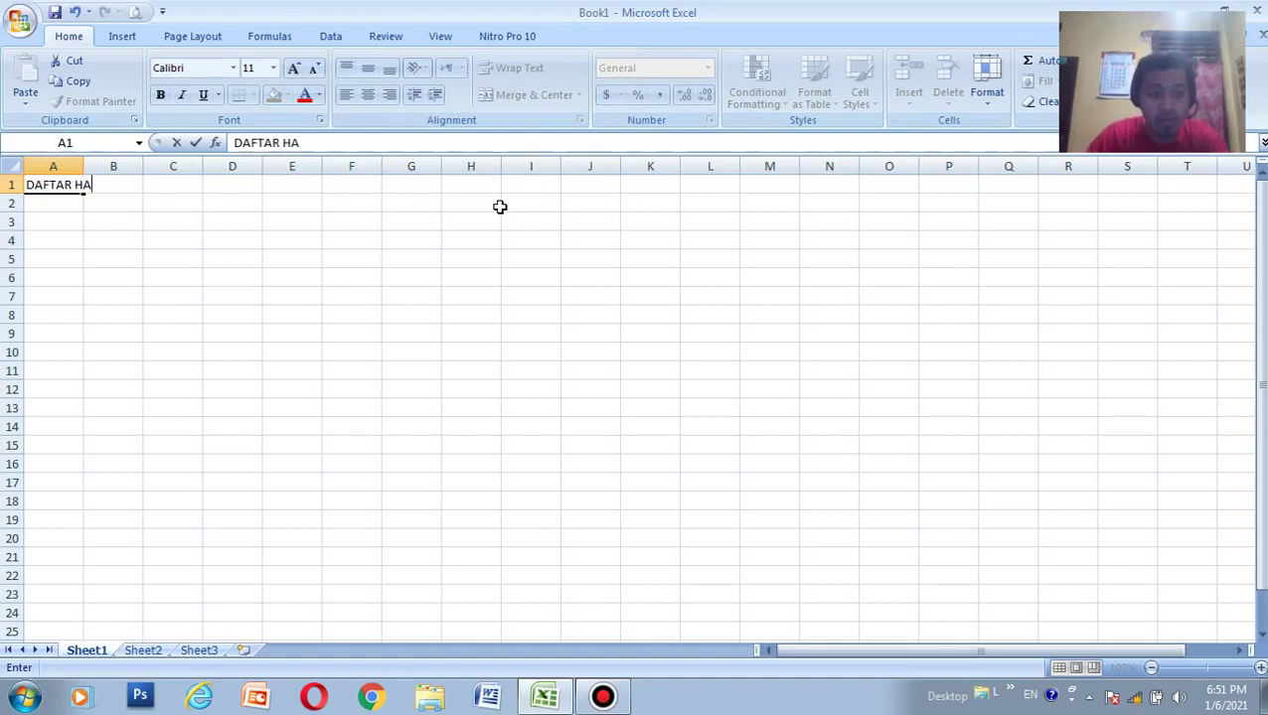
type("DIR SISWA")
key("Return")
key("Return")
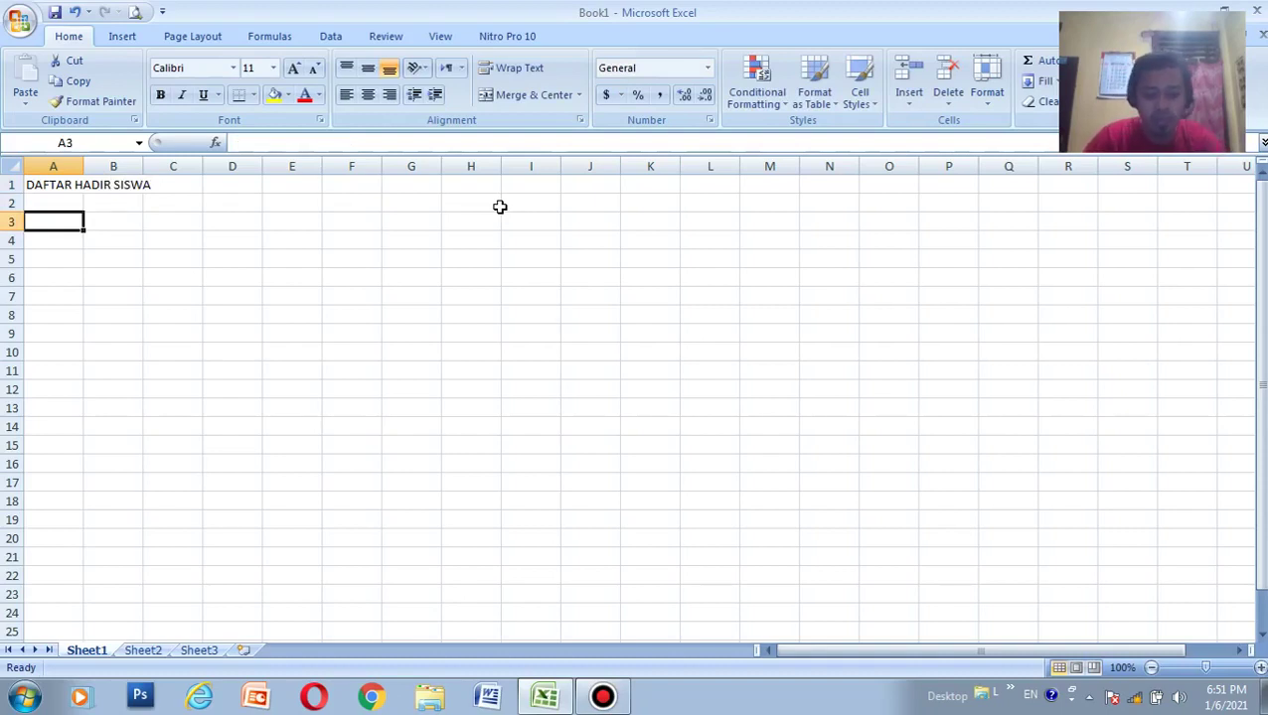
Add the BULAN : label in A3 and headers NO, NAMA, TANGGAL in A4:C4.
type("BULAN :")
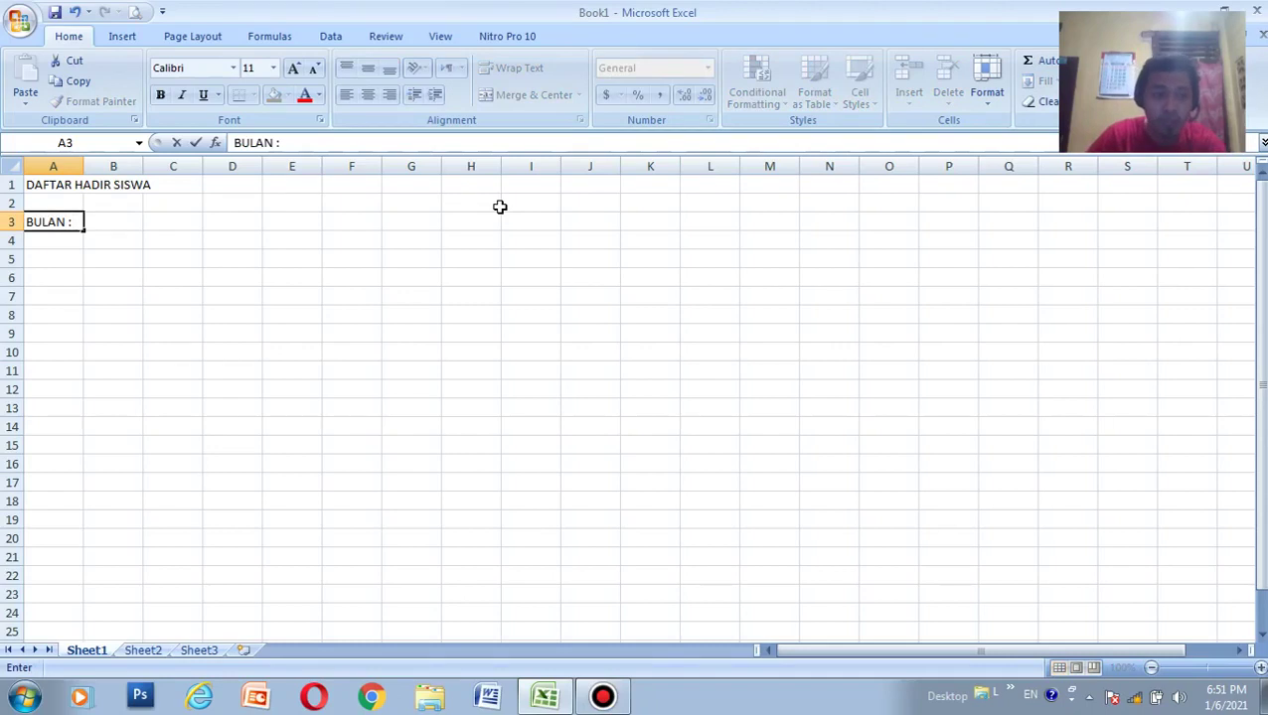
key("Return")
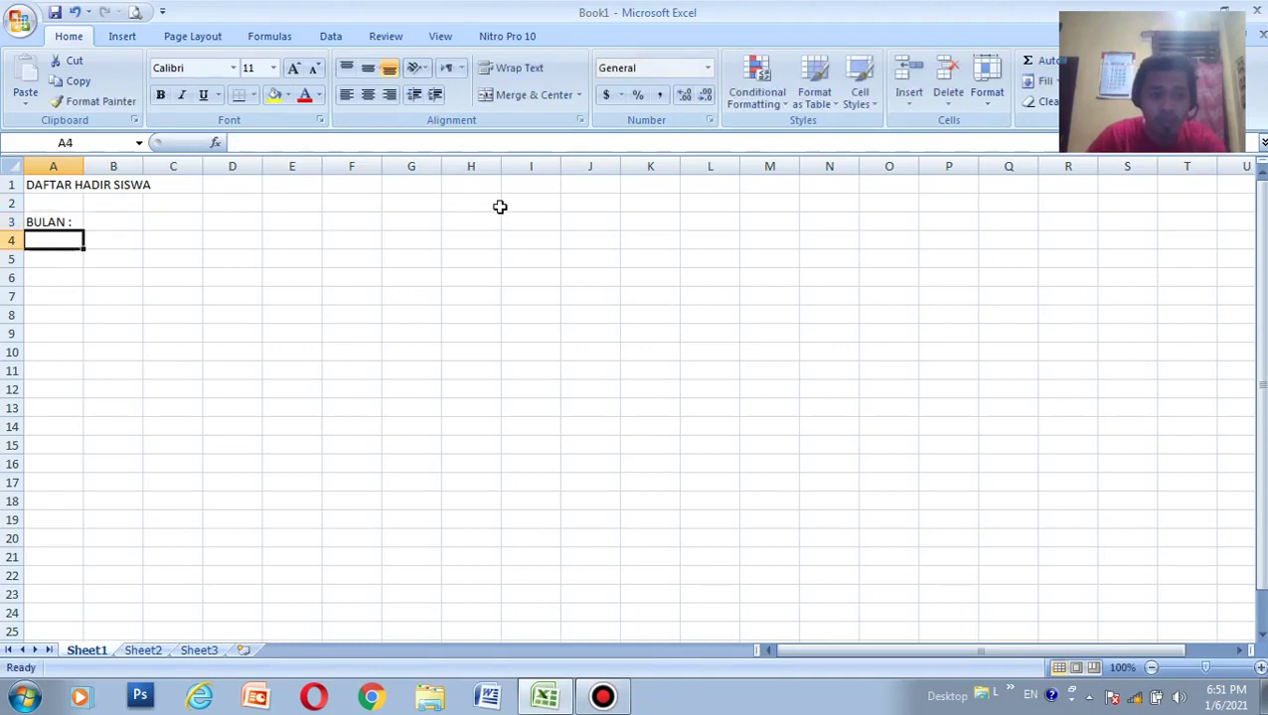
type("NO")
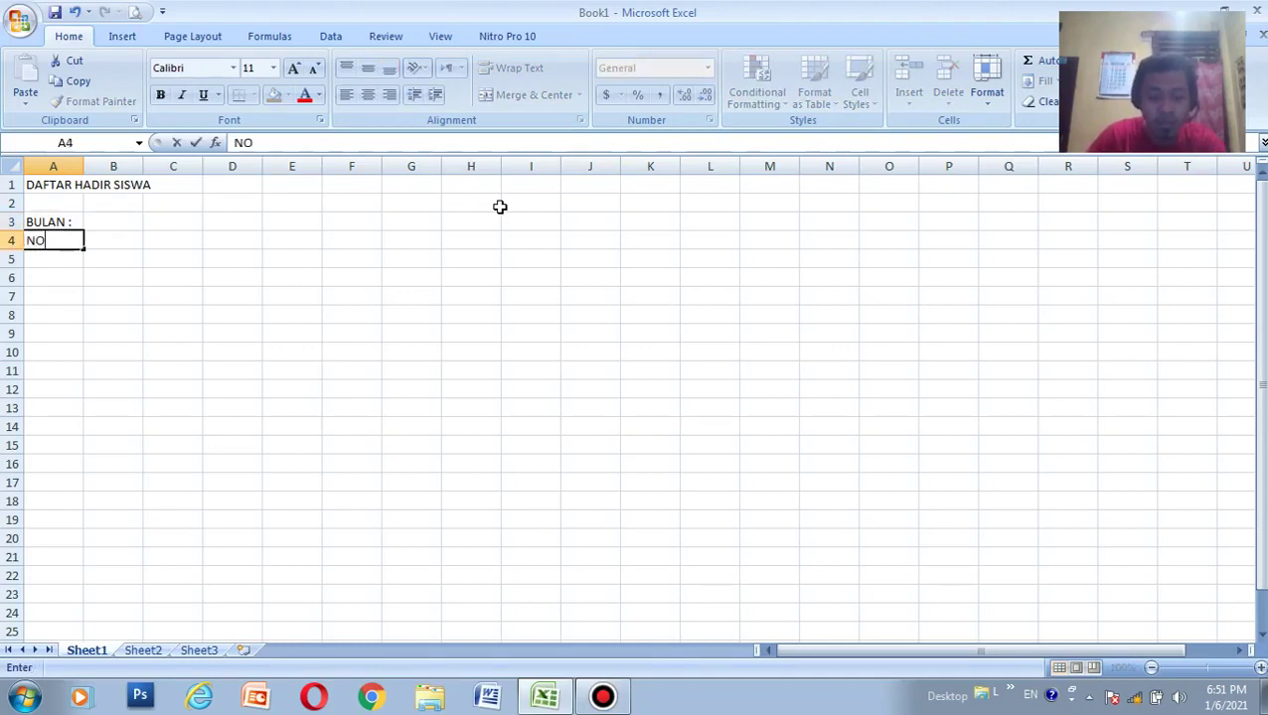
key("Tab")
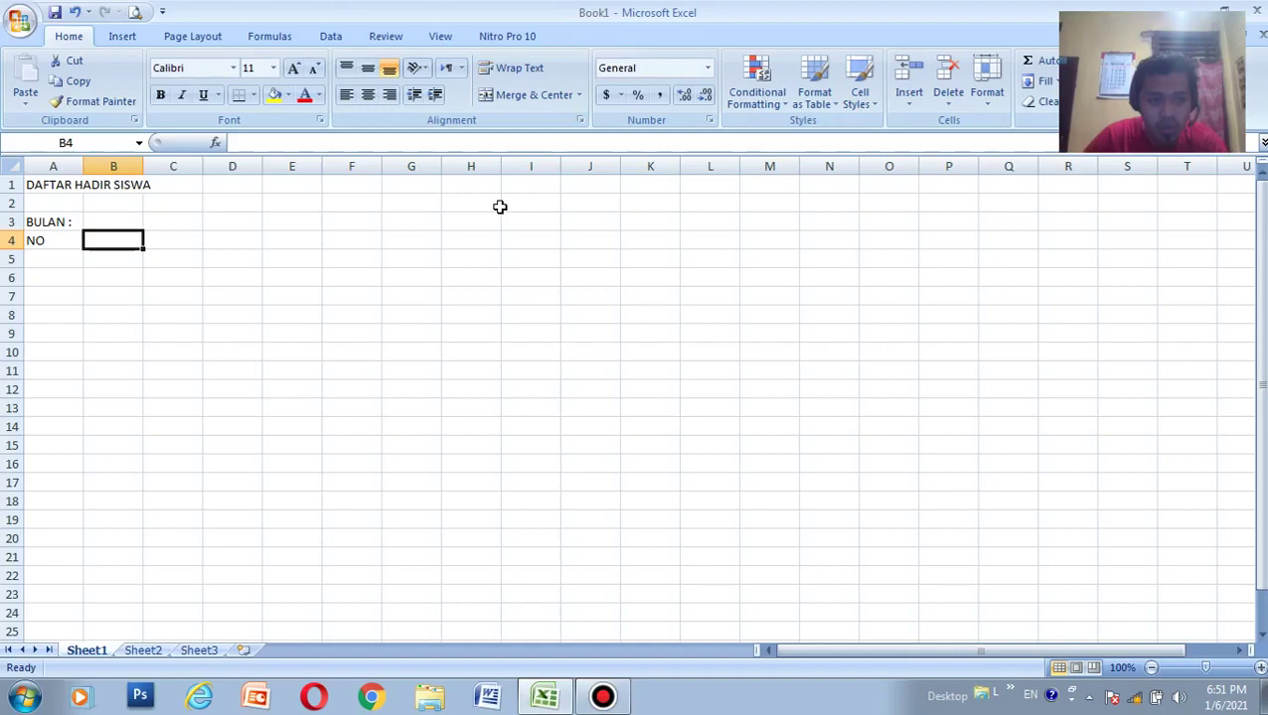
type("NAMA")
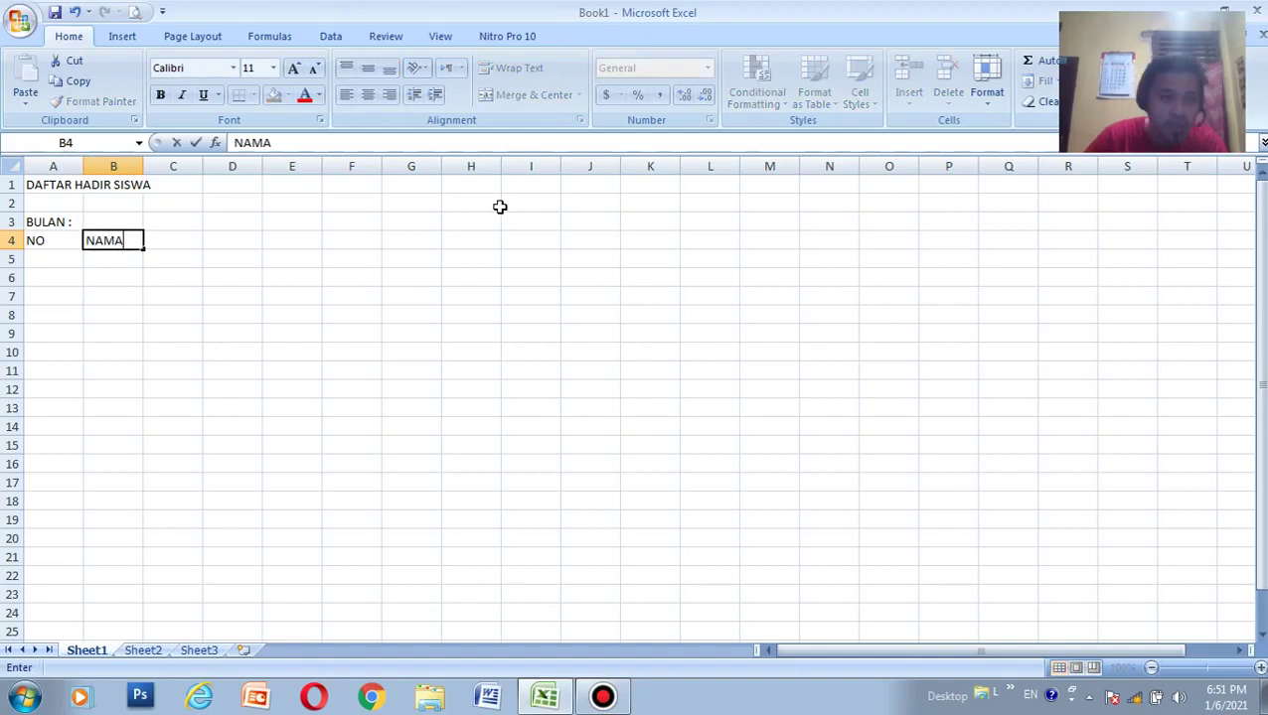
key("Tab")
type("TA")
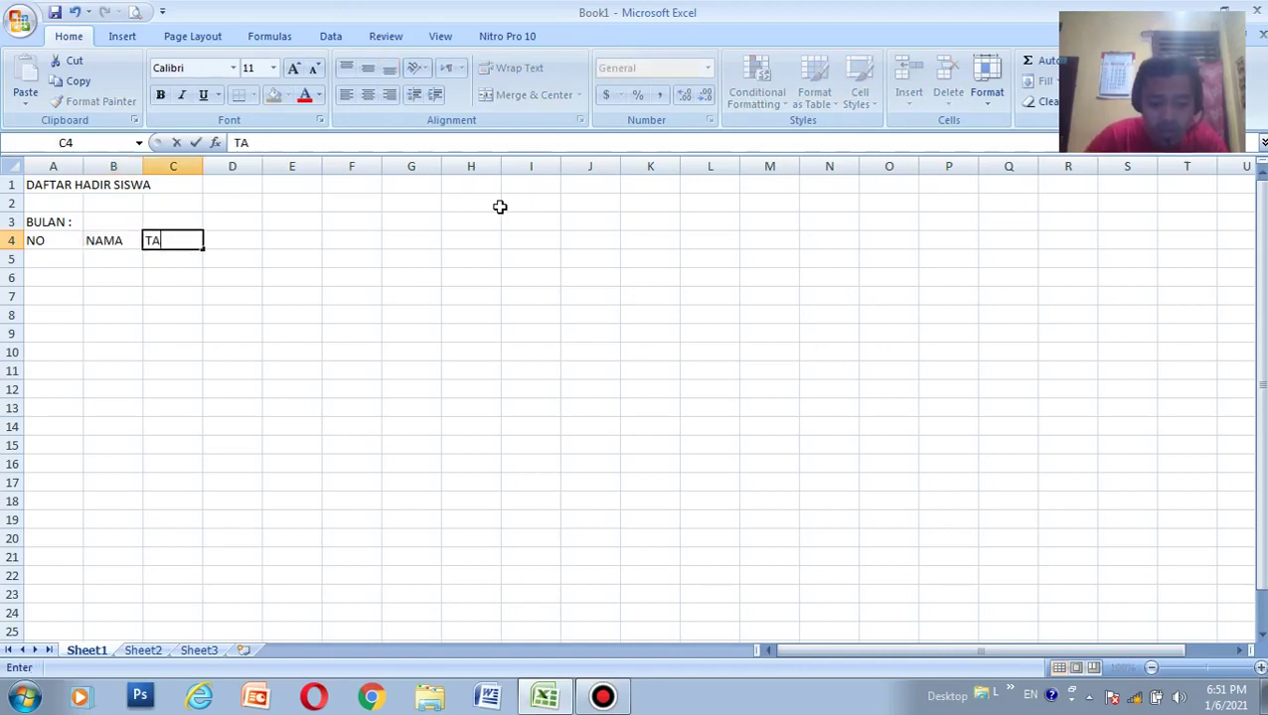
type("NGGAL")
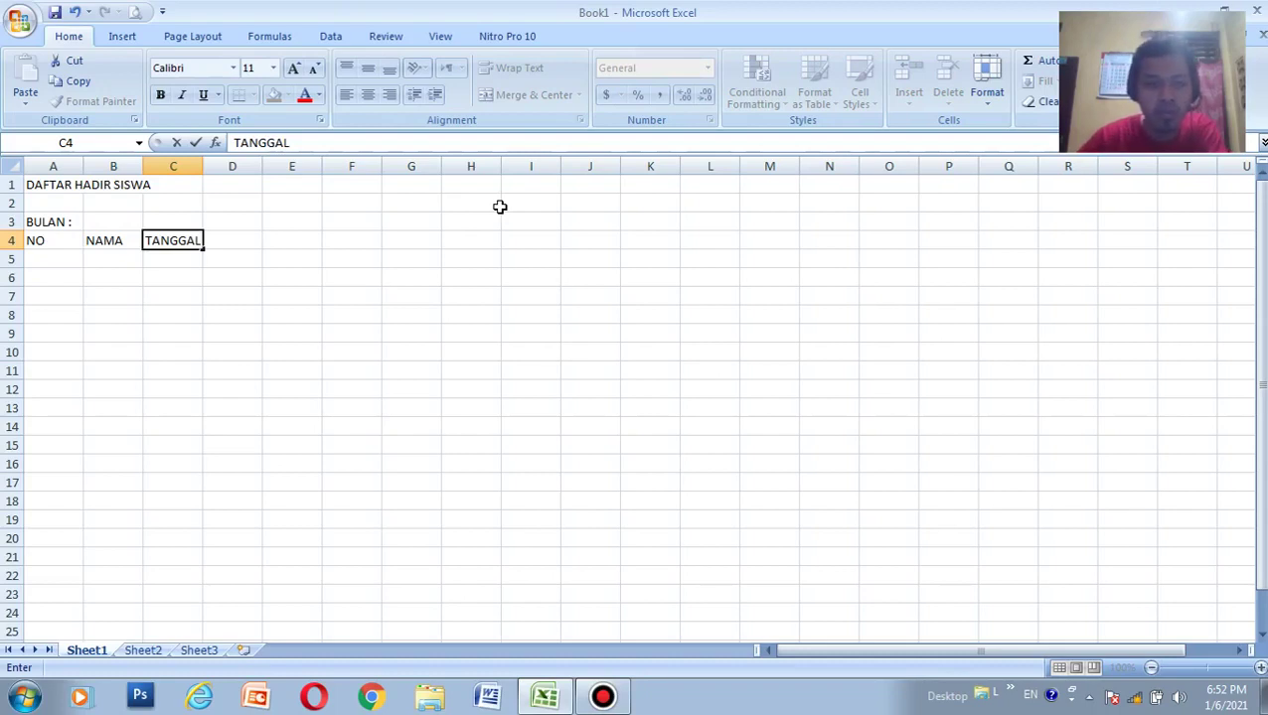
key("Return")
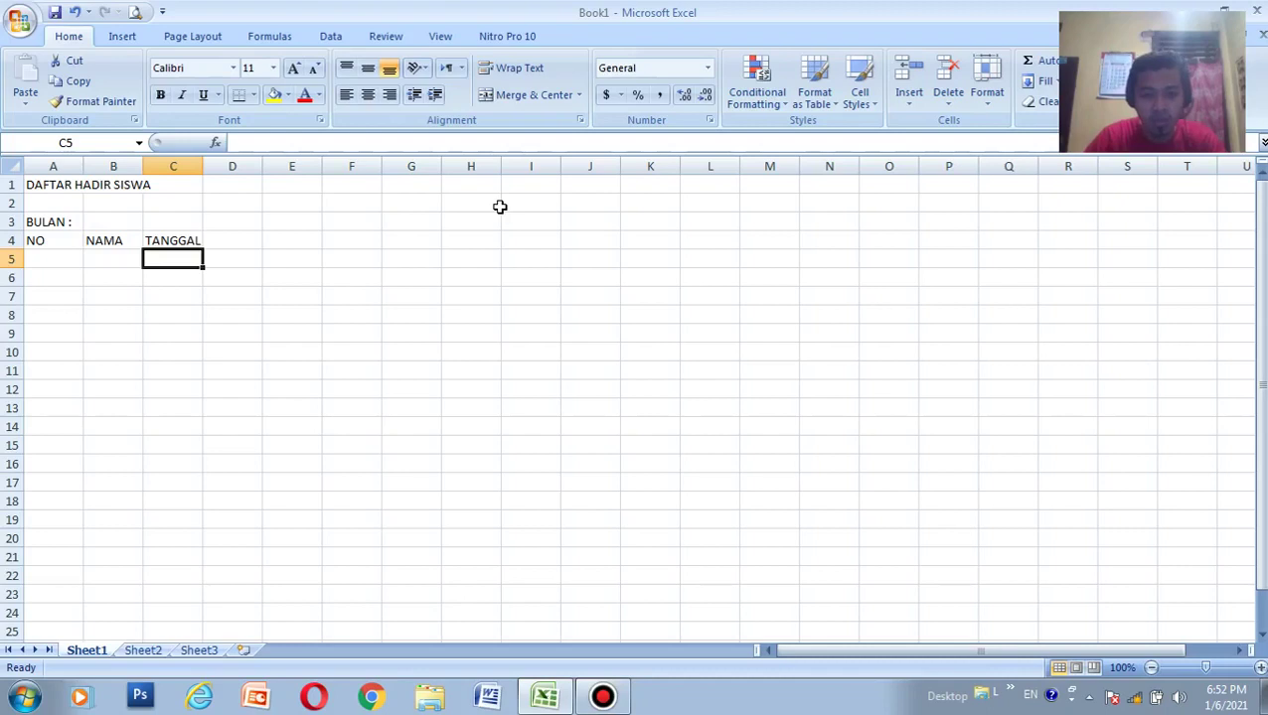
Enter day numbers 1 in C5 and 2 in D5, then select both cells.
type("1")
key("Tab")
type("2")
key("Tab")
key("Left")
key("Left")
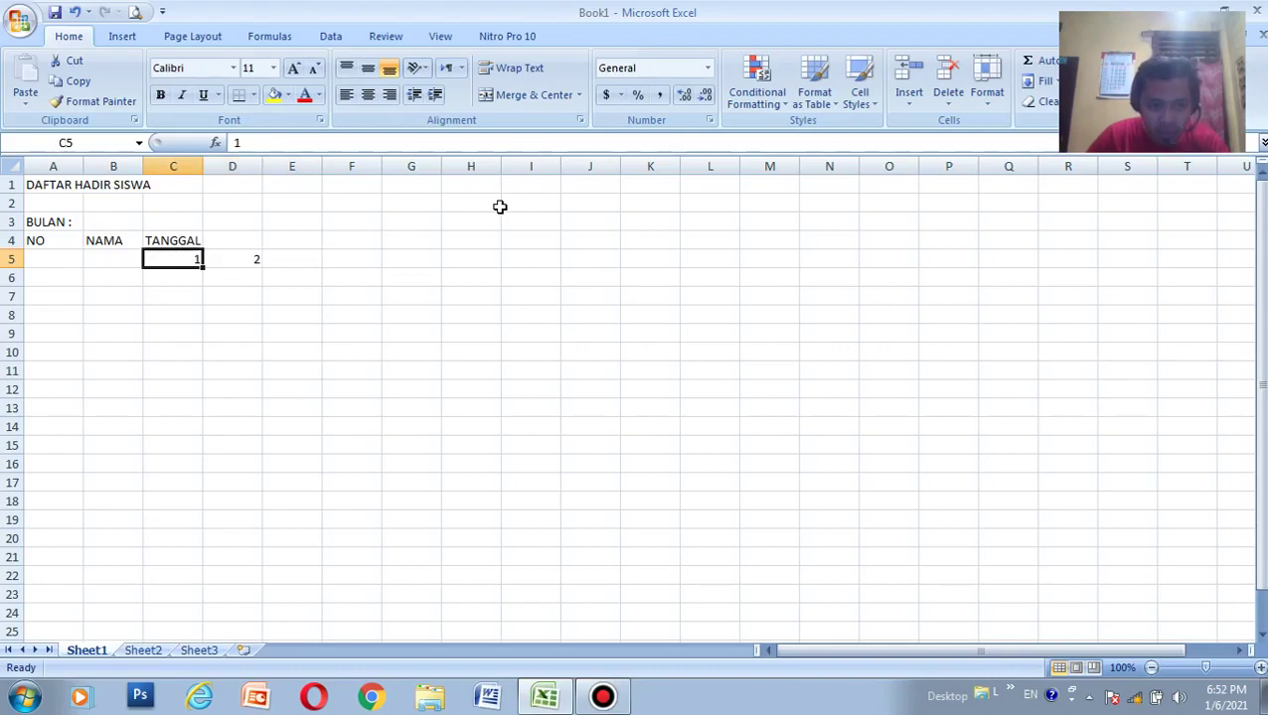
key("shift+Right")
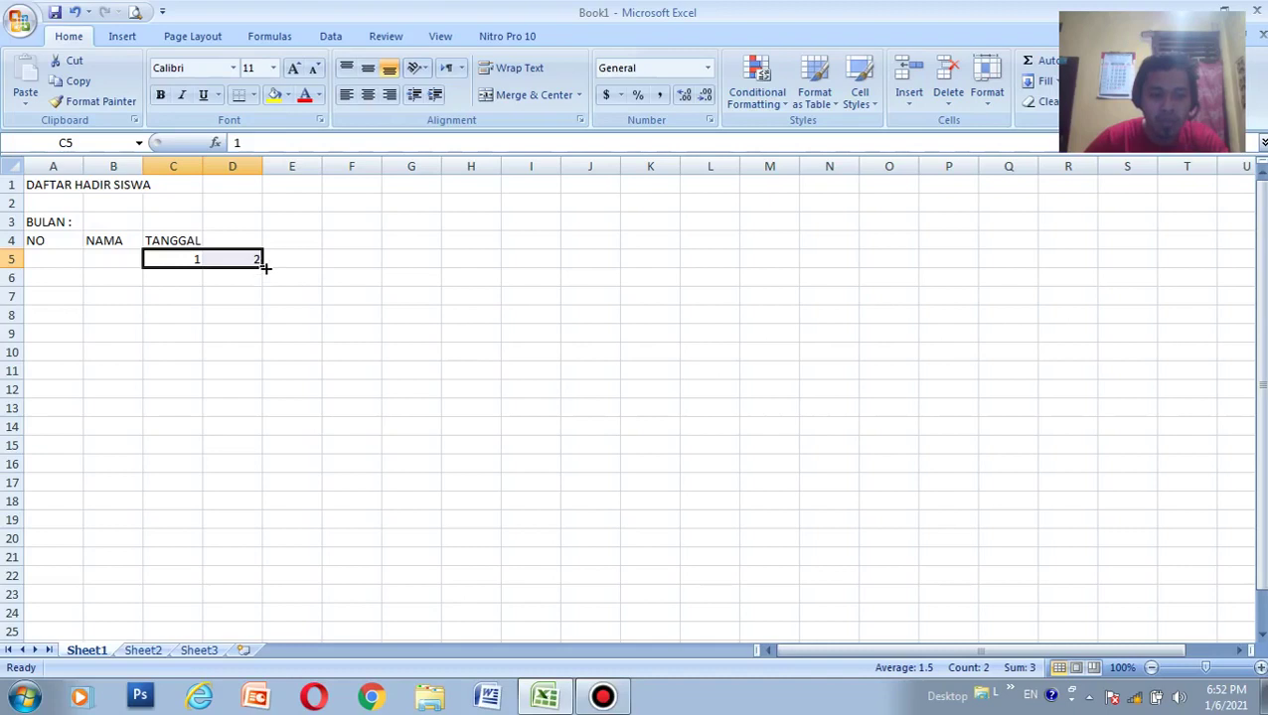
Extend the series along row 5 to AG5 so it runs 1 through 31.
left_click_drag(265, 267, 265, 268)
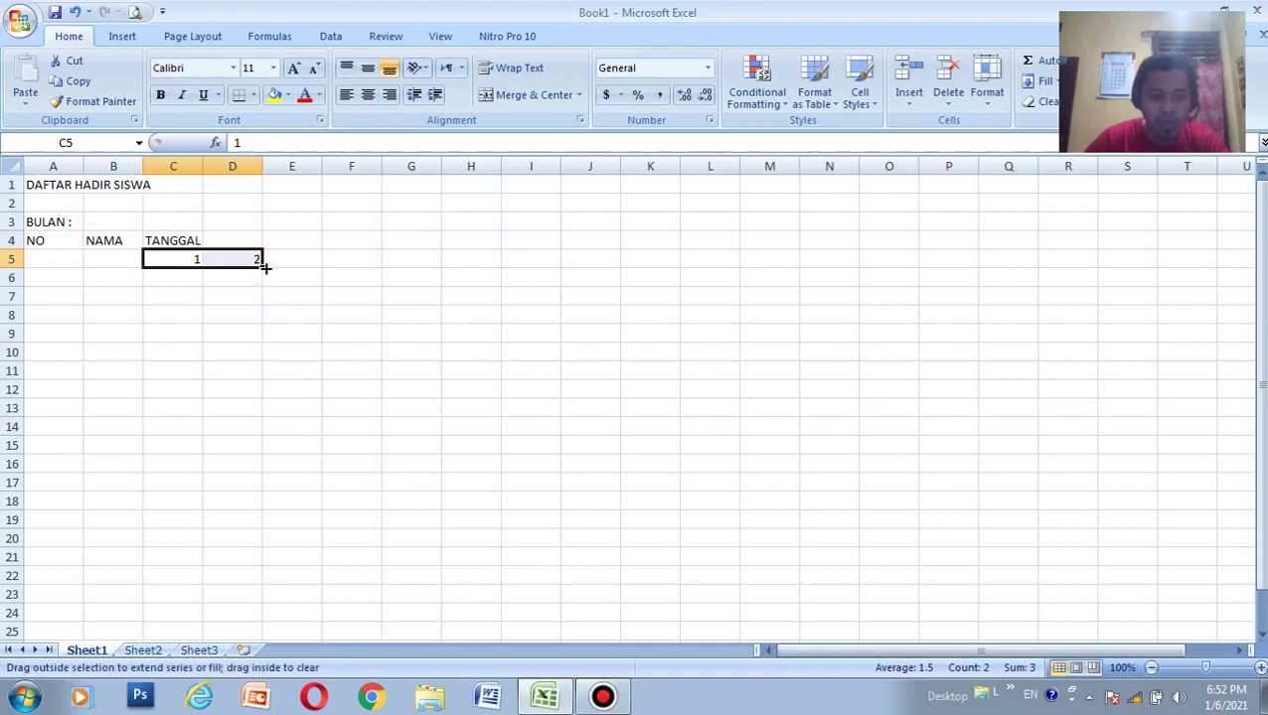
left_click_drag(265, 267, 877, 304)
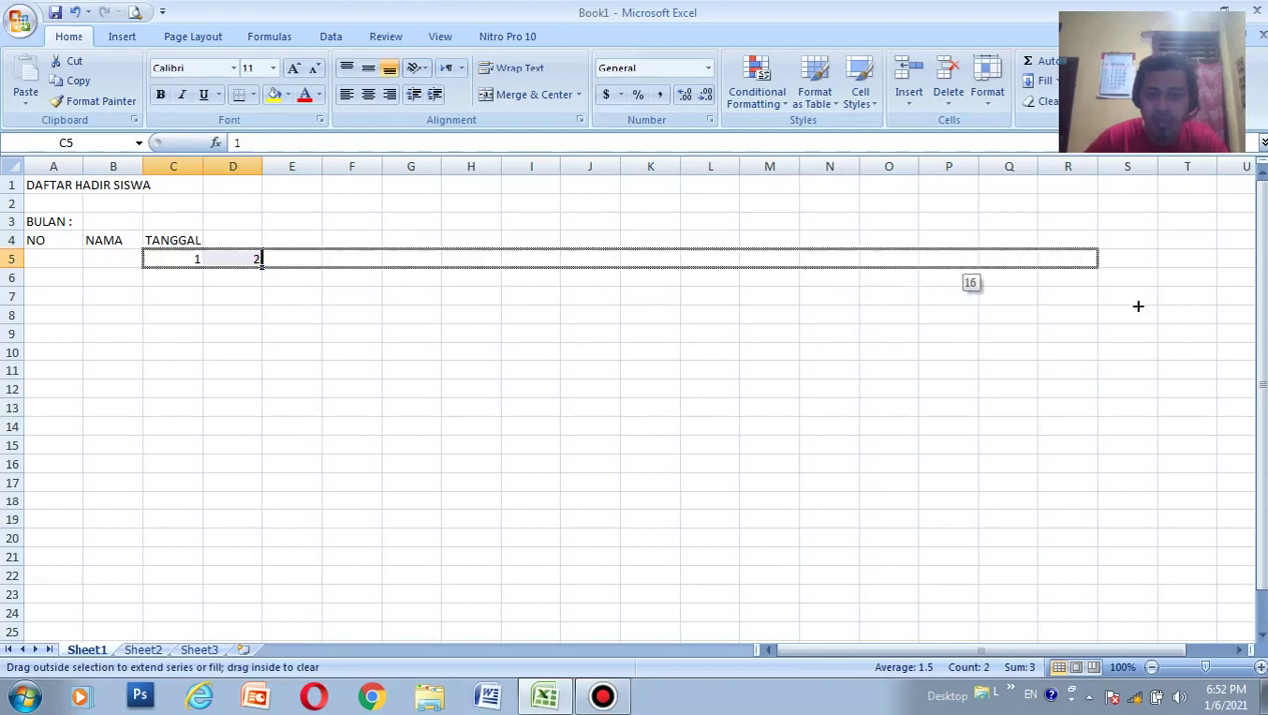
mouse_move(876, 304)
left_mouse_down()
mouse_move(1254, 298)
mouse_move(971, 270)
mouse_move(1098, 272)
left_mouse_up()
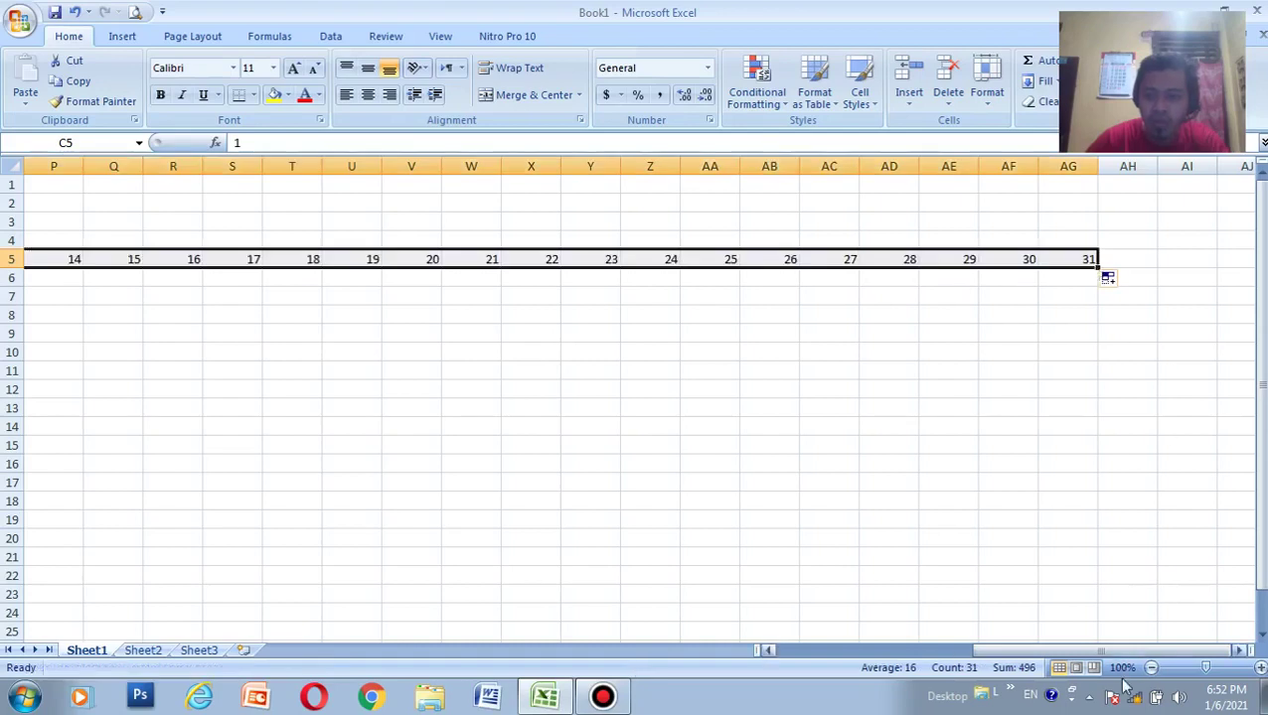
left_click_drag(1118, 658, 921, 658)
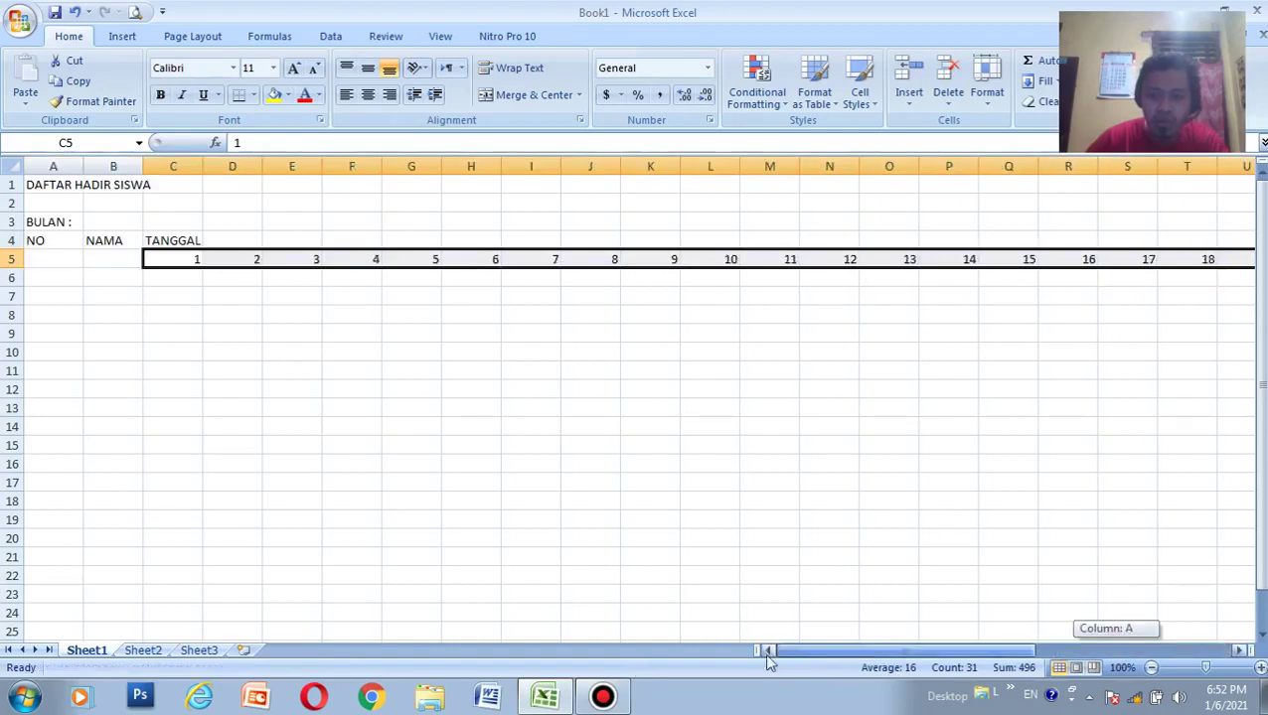
left_click(294, 296)
scroll(328, 274, "down", 3)
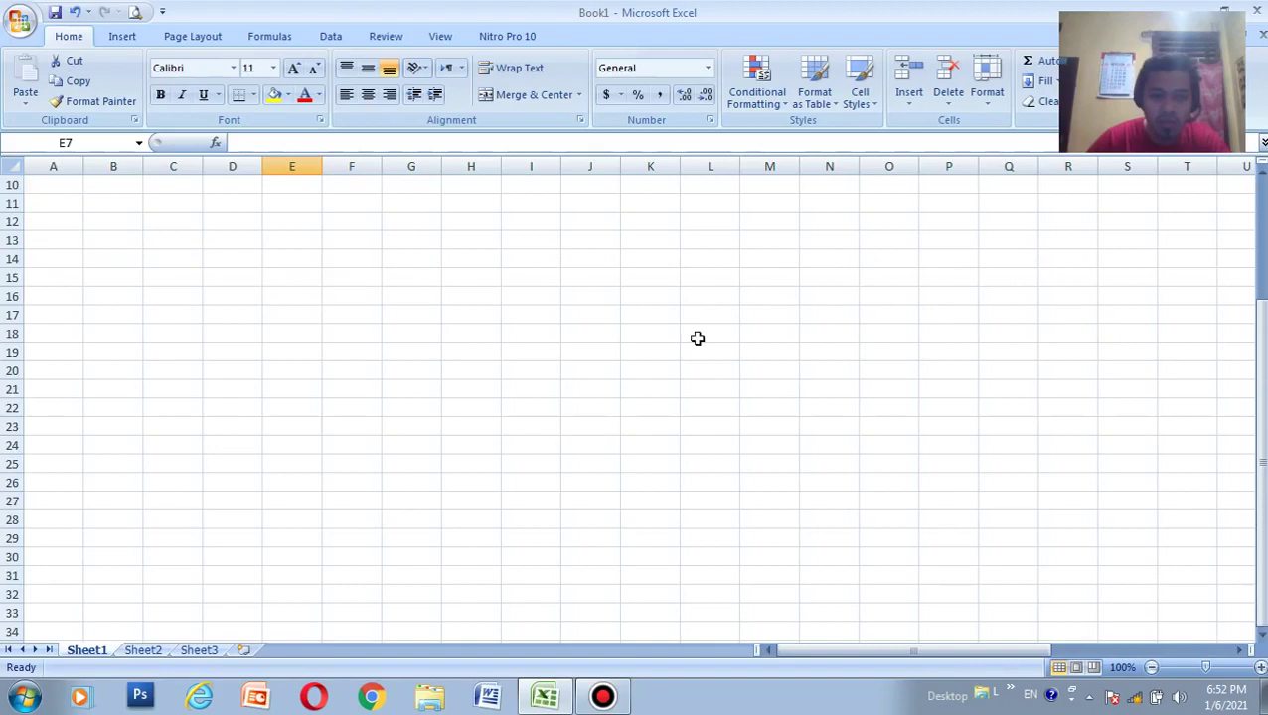
scroll(508, 350, "up", 1)
scroll(467, 345, "up", 2)
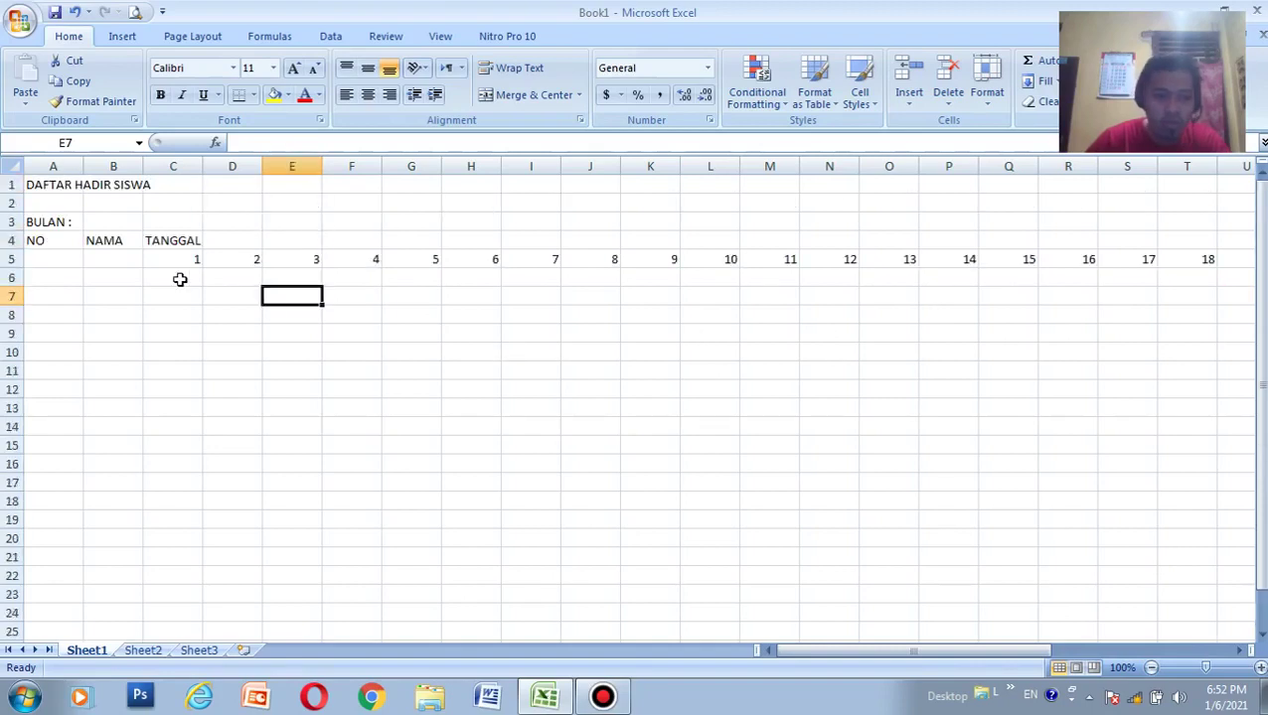
Enter 1 in A6 and 2 in A7, then select both cells.
left_click(53, 275)
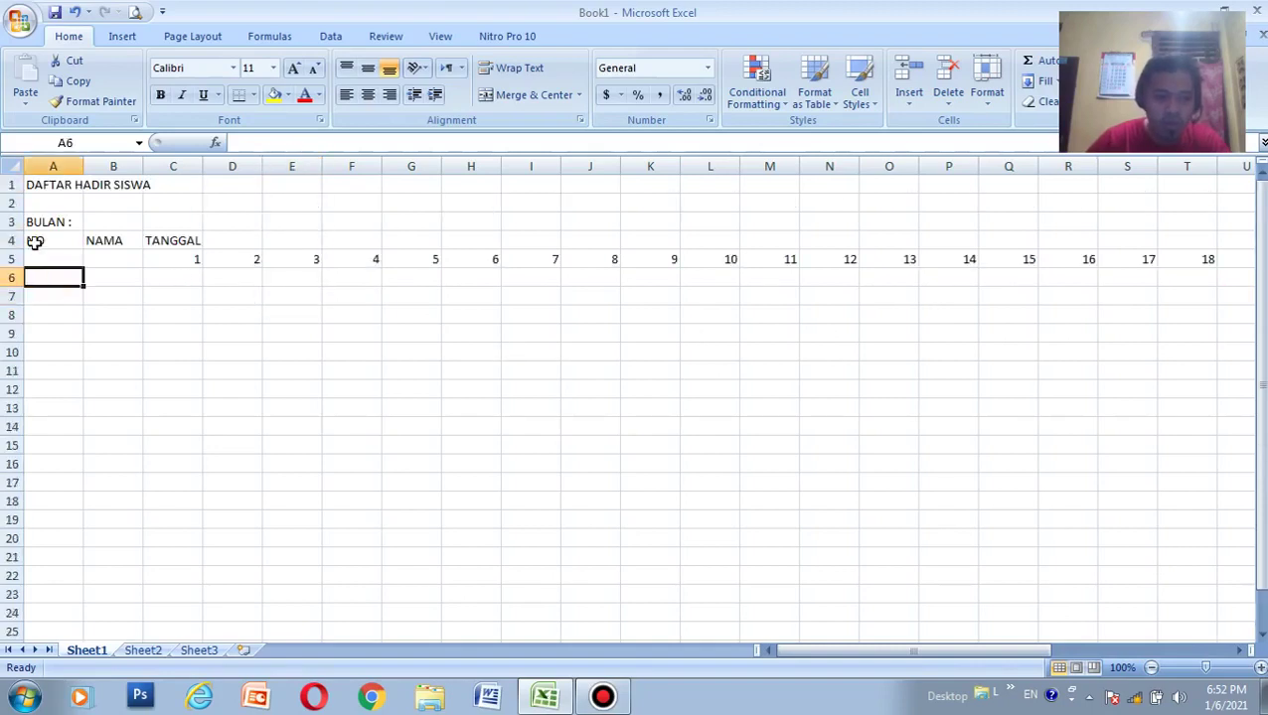
left_click(42, 244)
left_click(53, 276)
left_click(52, 255)
left_click(46, 275)
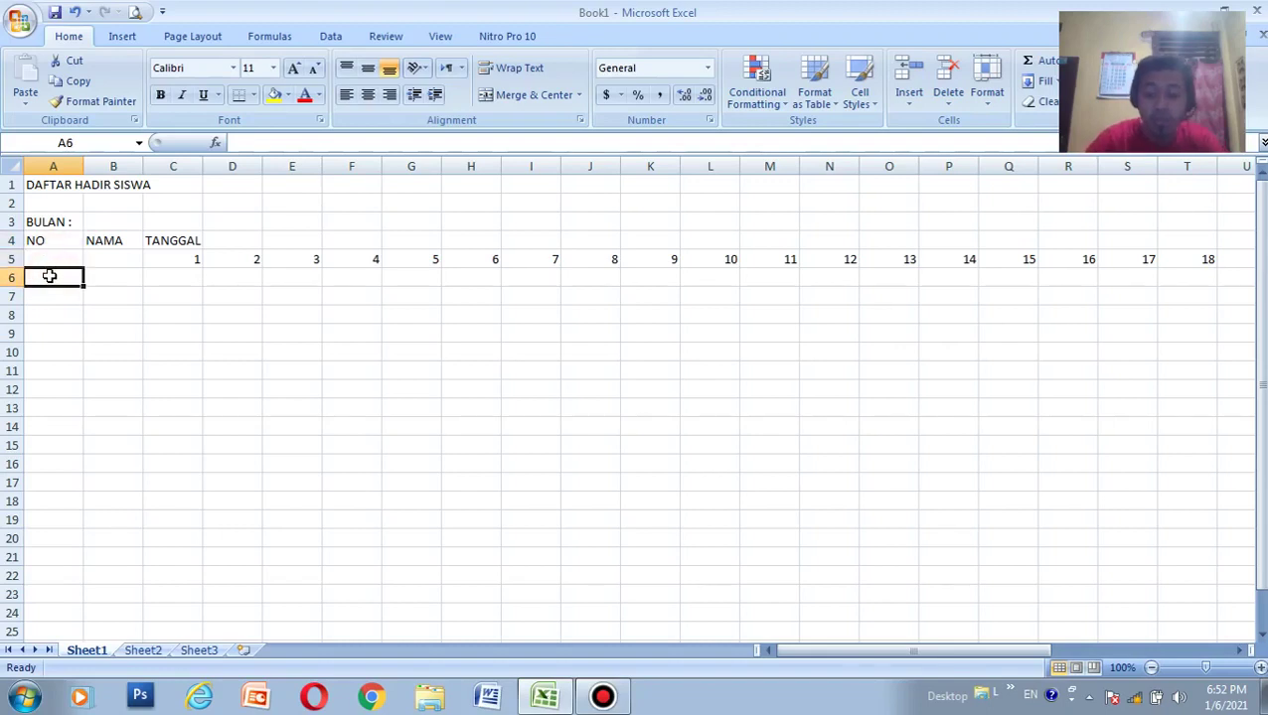
type("1")
key("Return")
type("2")
key("Return")
key("Up")
key("Up")
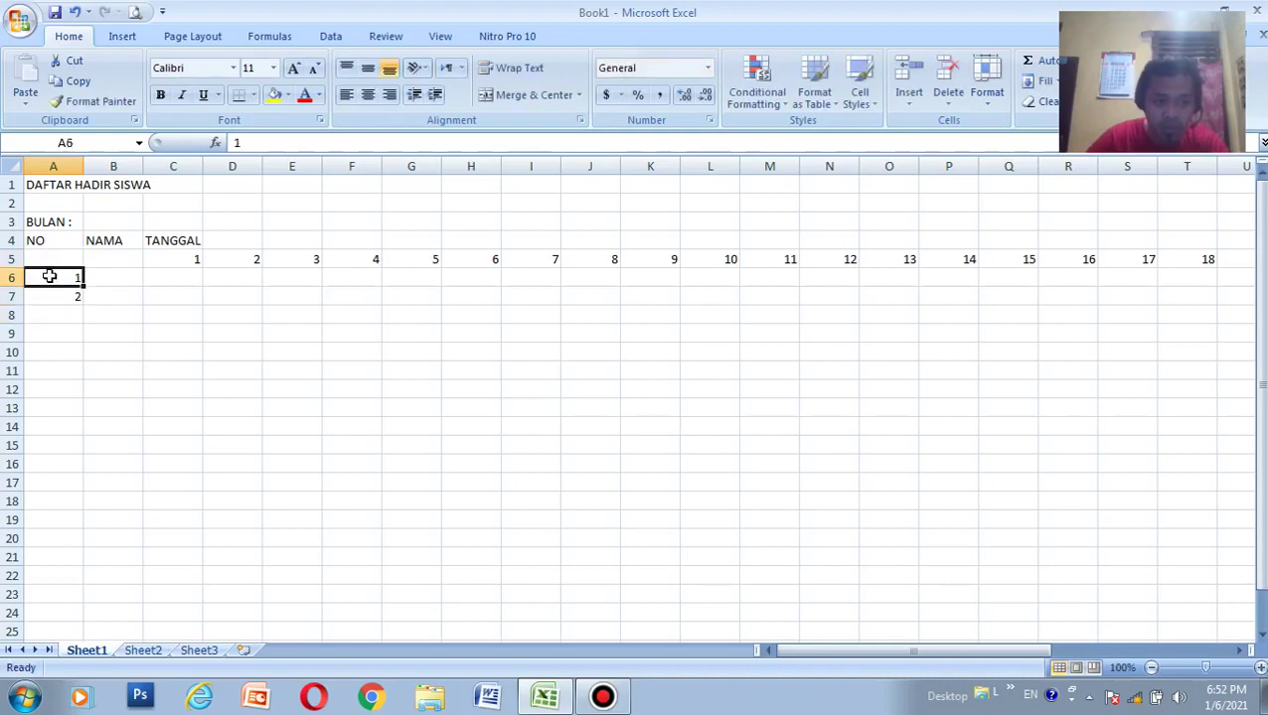
key("shift+Down")
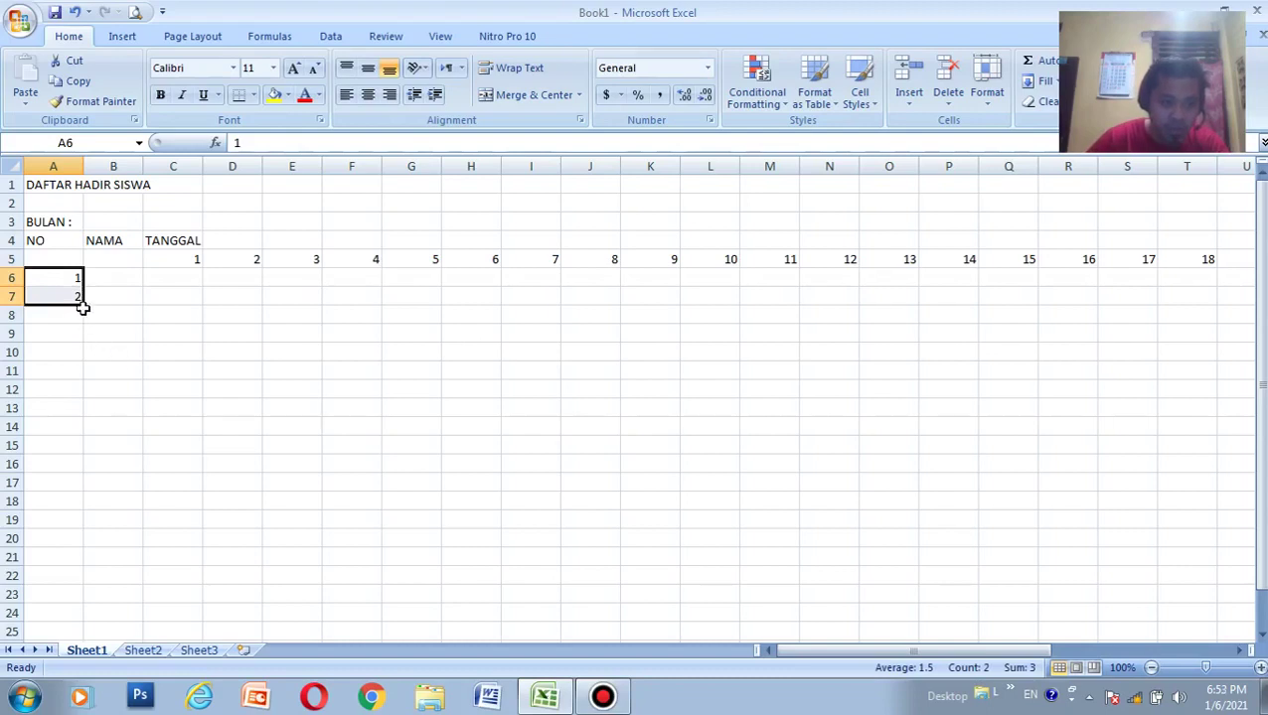
Fill the series down column A to A30, numbering students 1 to 25.
left_click_drag(86, 309, 77, 578)
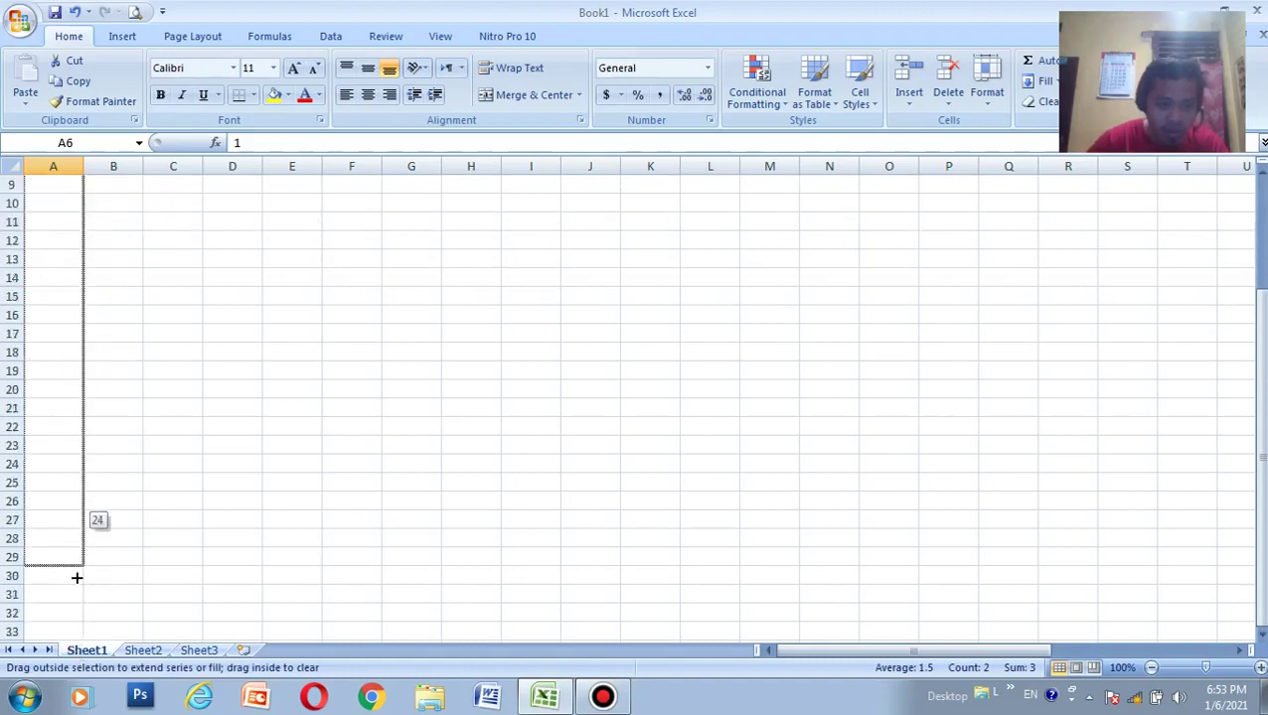
left_click_drag(77, 578, 77, 578)
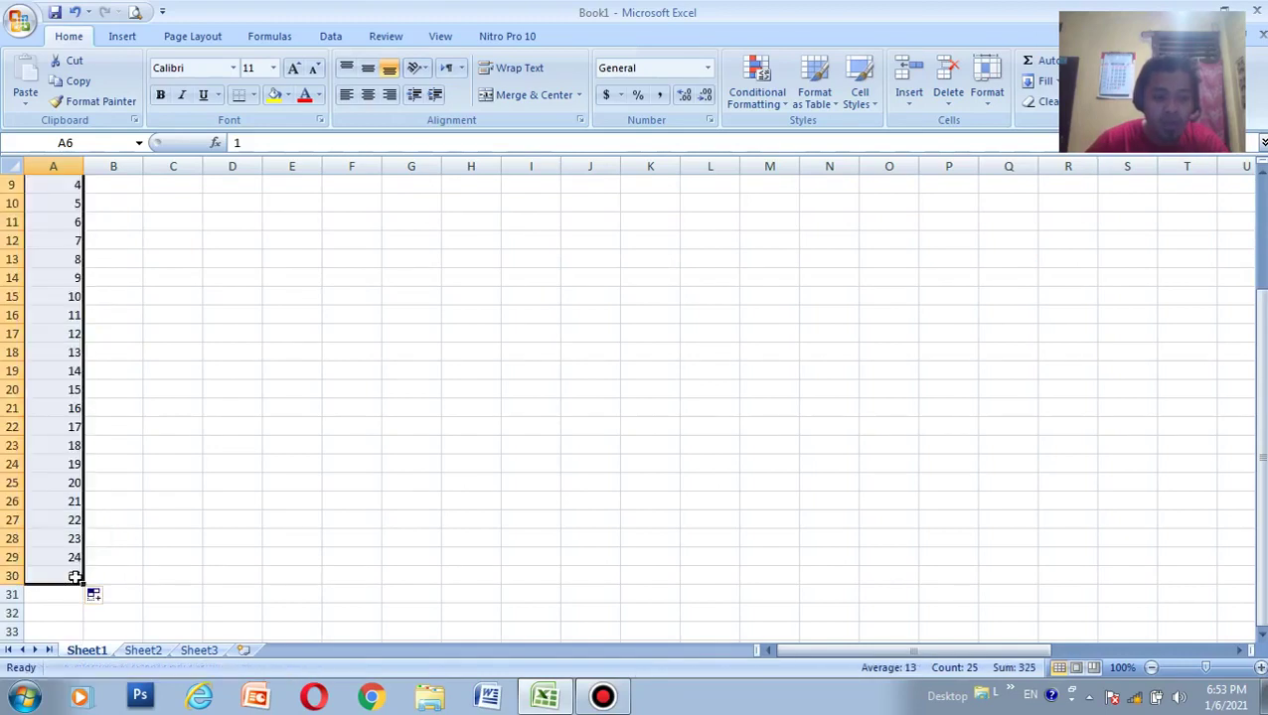
left_click(153, 577)
scroll(153, 576, "up", 2)
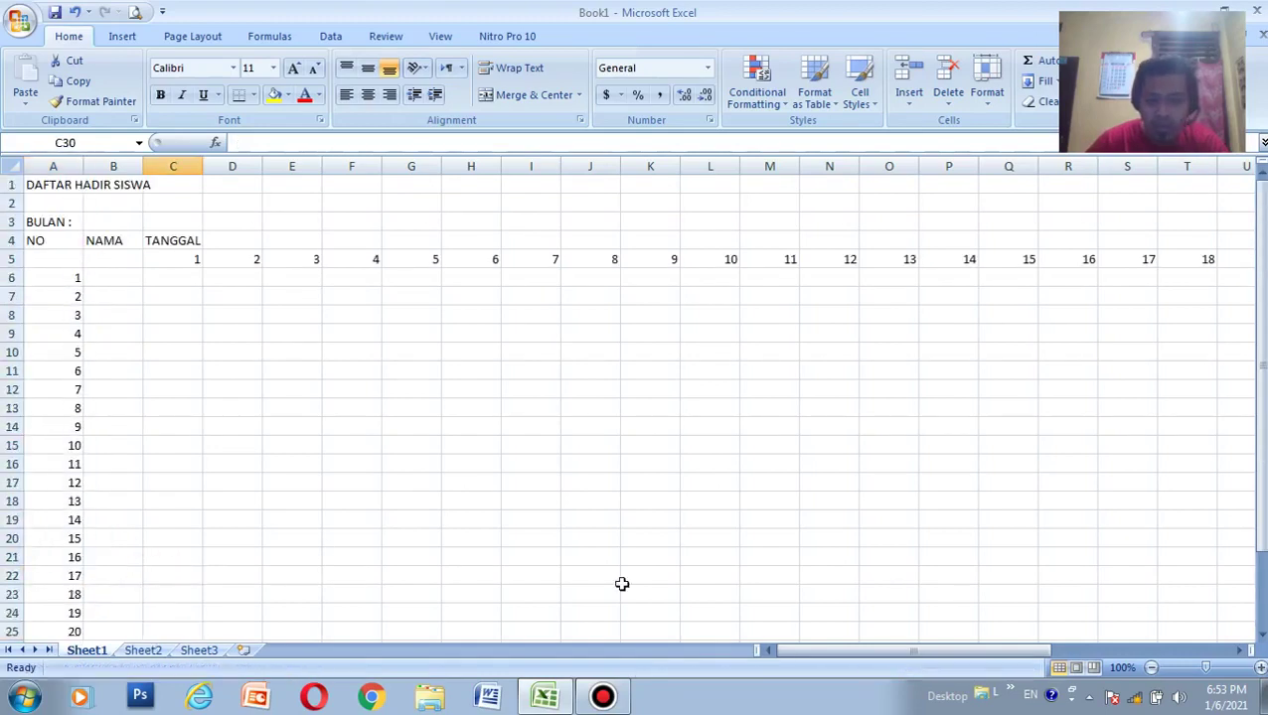
scroll(332, 541, "down", 4)
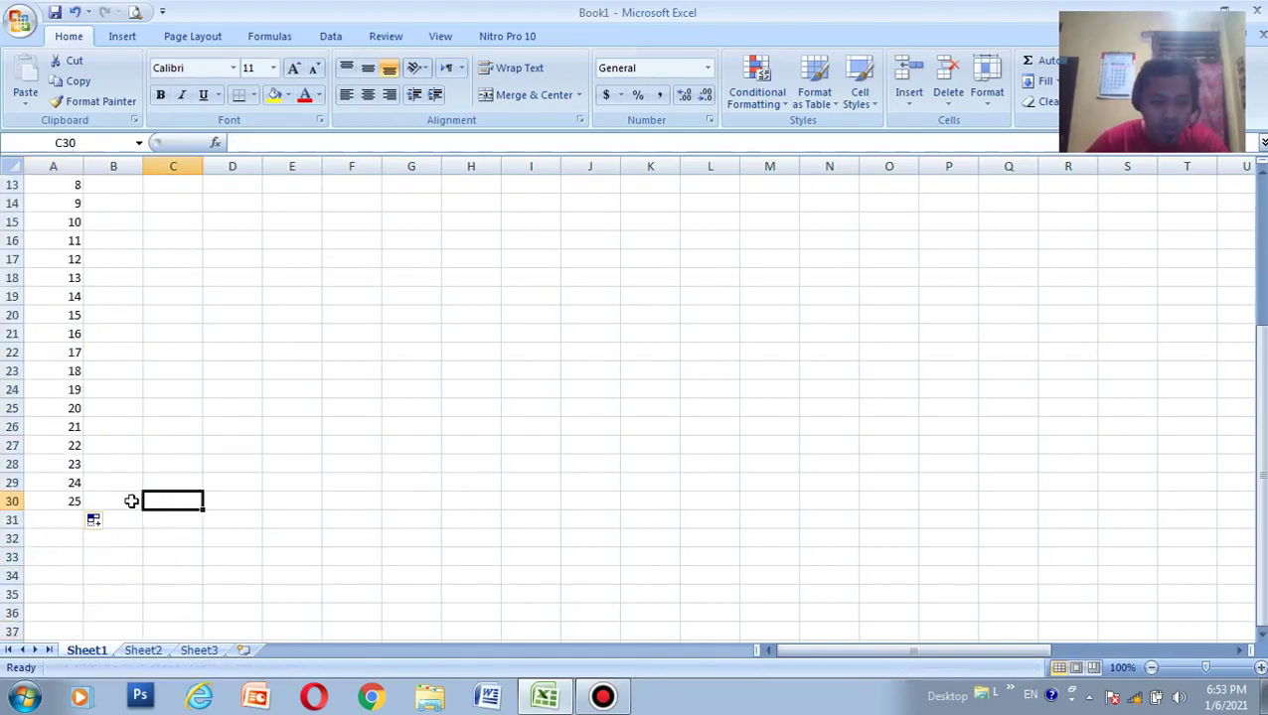
scroll(130, 501, "up", 4)
Select the day columns C through AG.
left_click(252, 394)
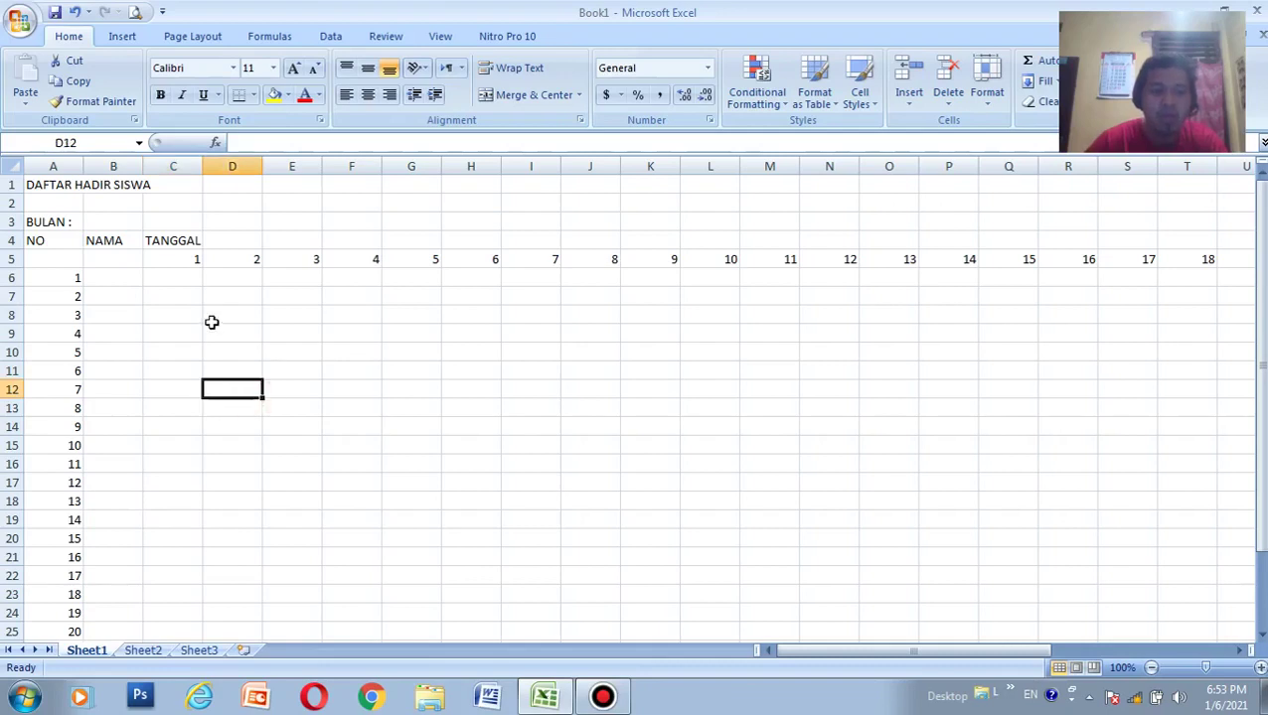
left_click(163, 262)
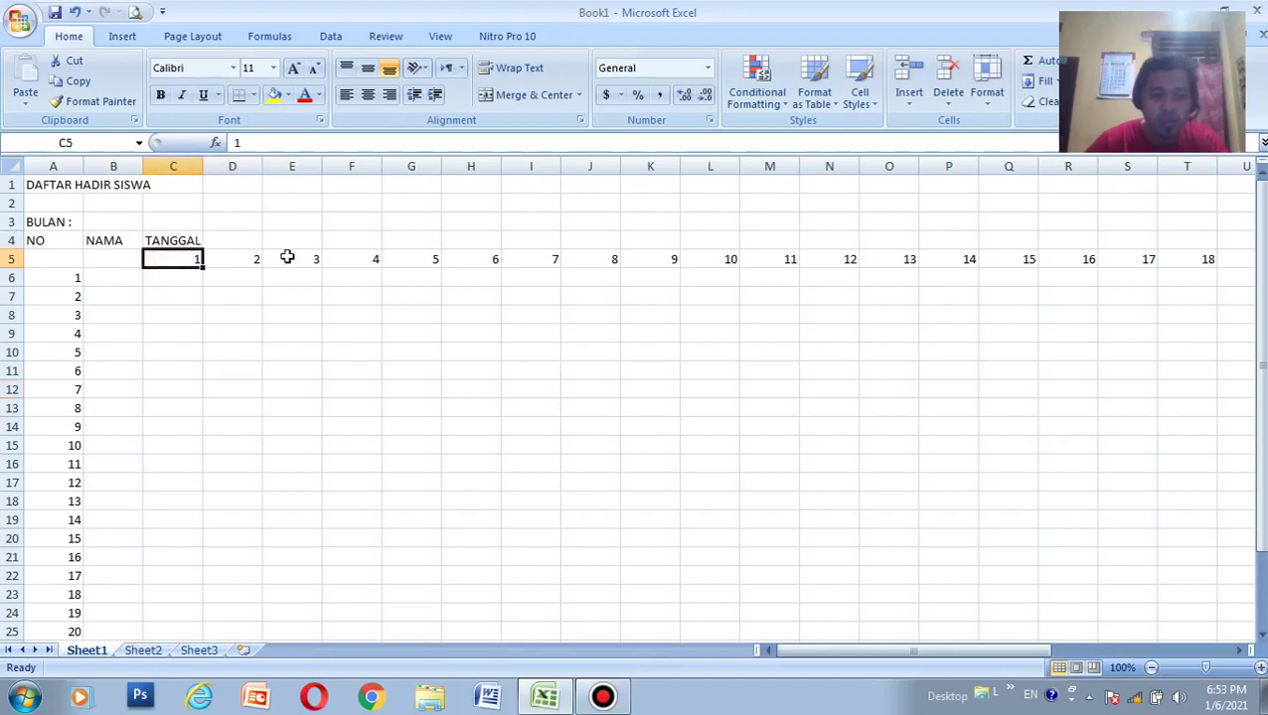
left_click(347, 292)
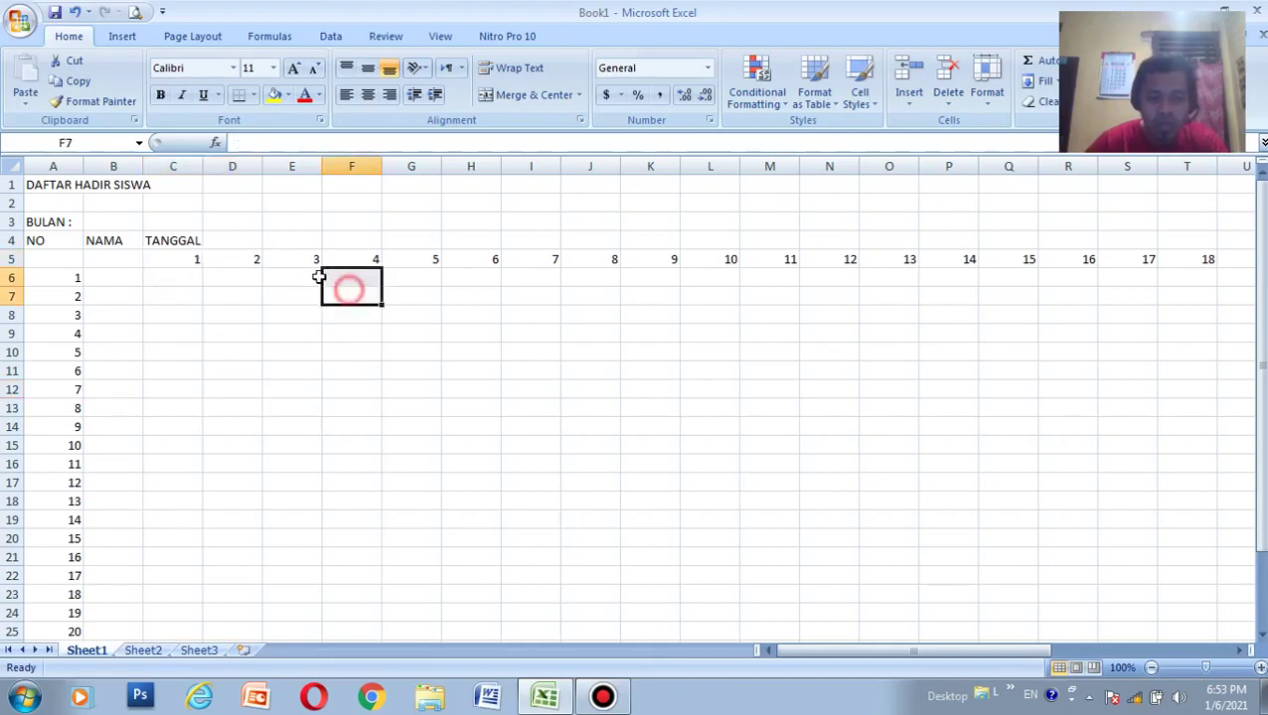
left_click(224, 266)
left_click(185, 265)
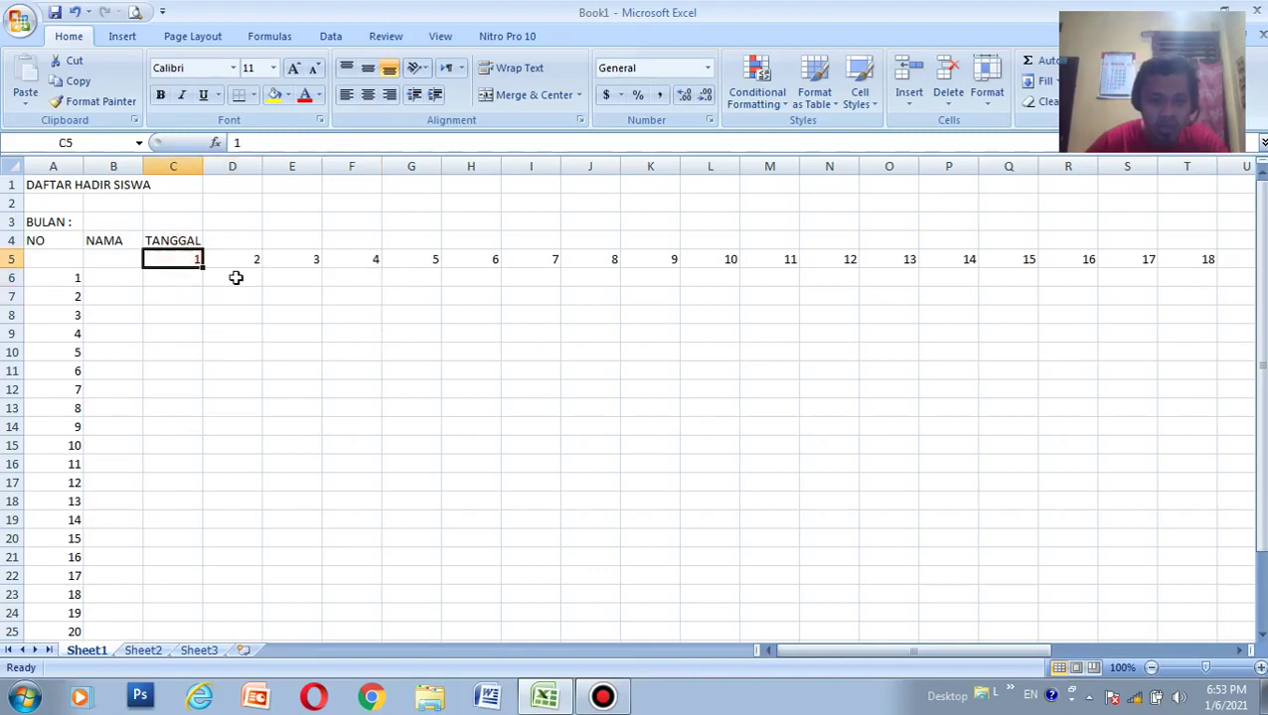
left_click(258, 331)
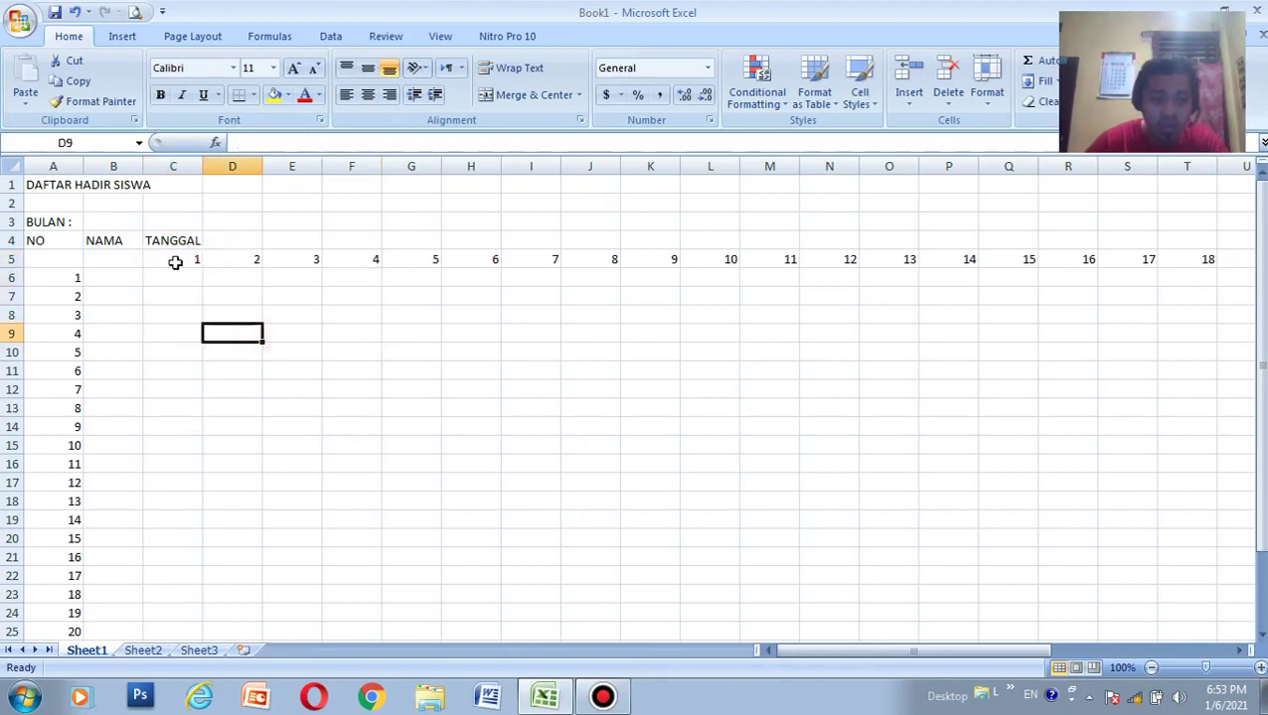
left_click(175, 260)
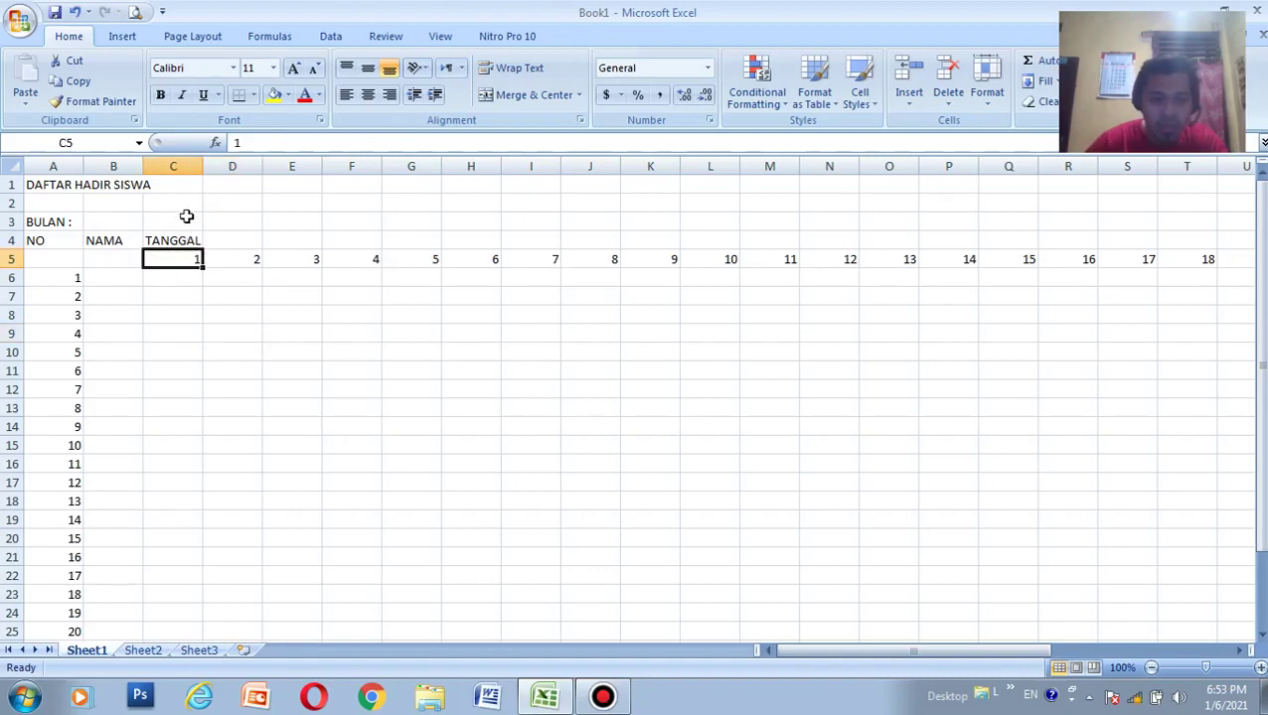
left_click(175, 165)
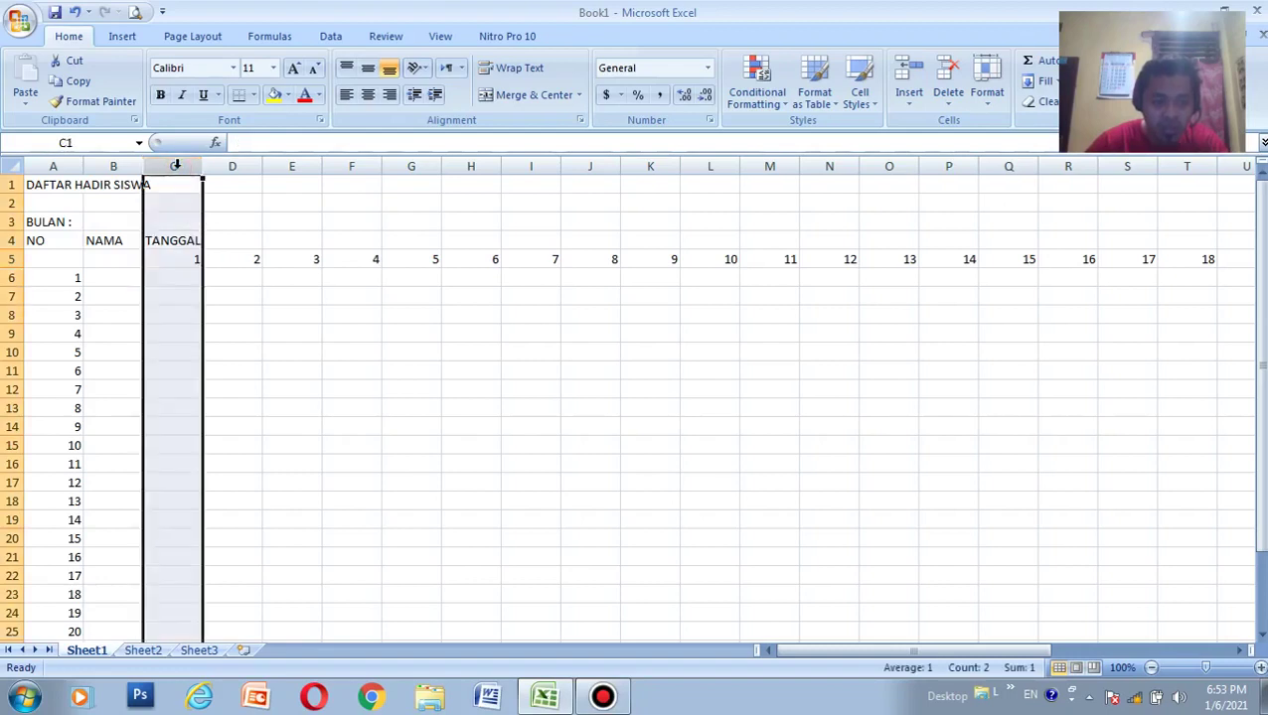
left_click_drag(174, 166, 1222, 266)
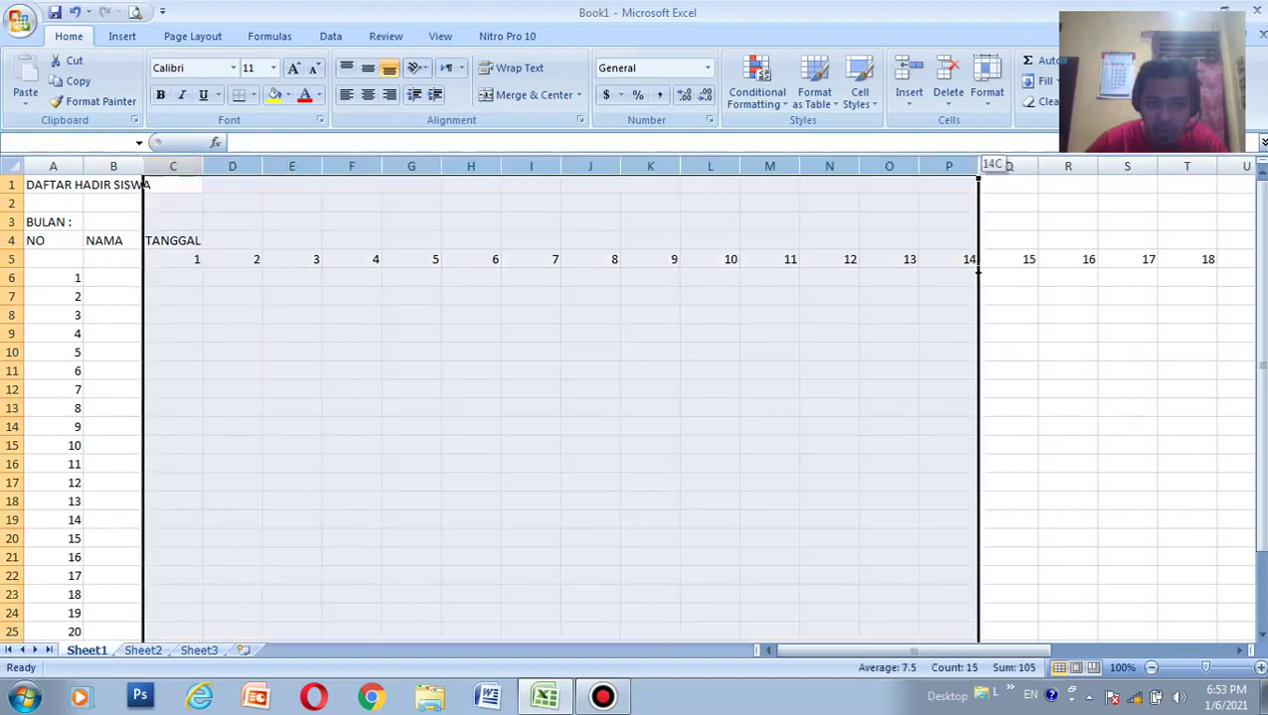
mouse_move(1222, 266)
left_mouse_down()
mouse_move(1232, 167)
mouse_move(1146, 236)
left_mouse_up()
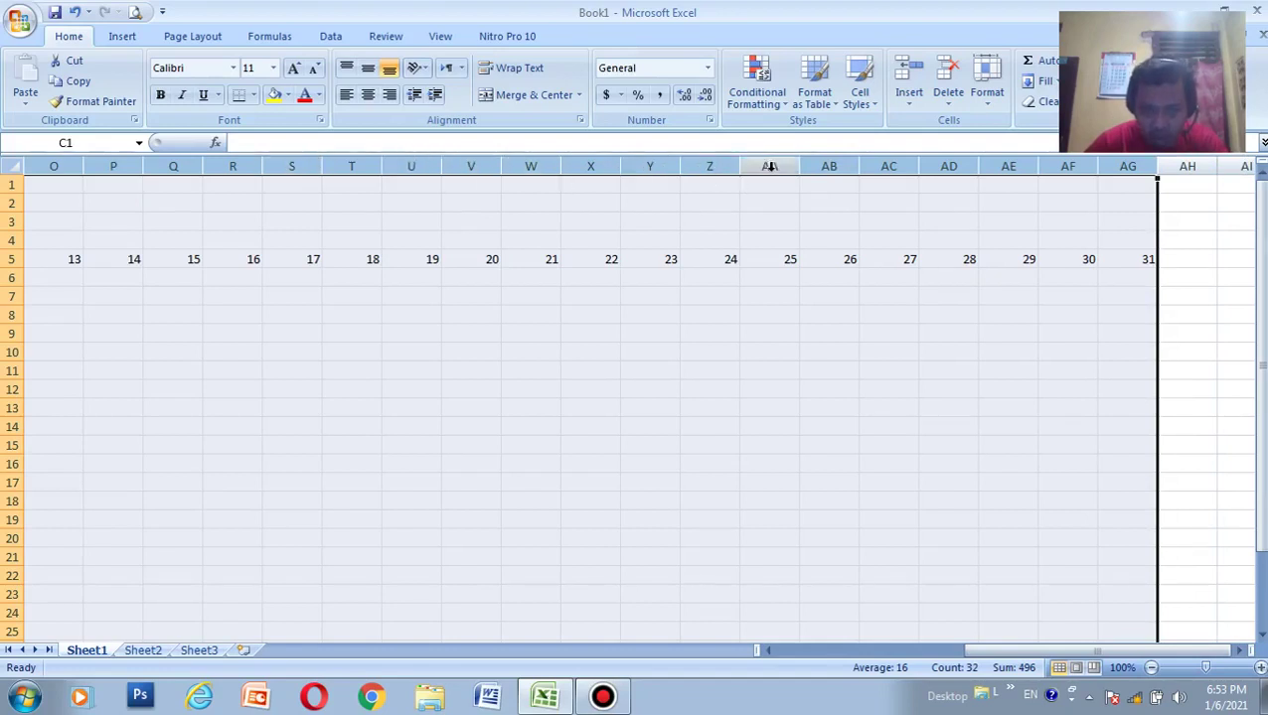
Narrow all selected day columns to width 3.71 (about 31 pixels).
left_click_drag(742, 165, 710, 176)
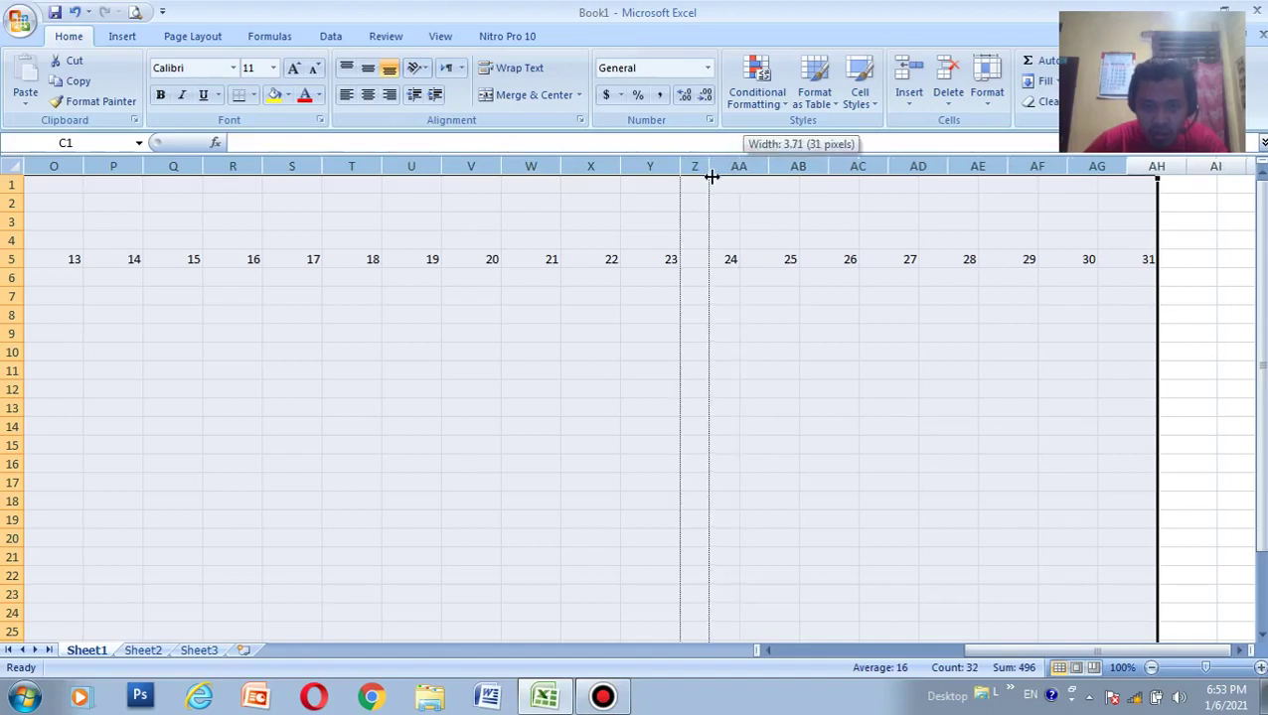
left_click_drag(711, 176, 710, 176)
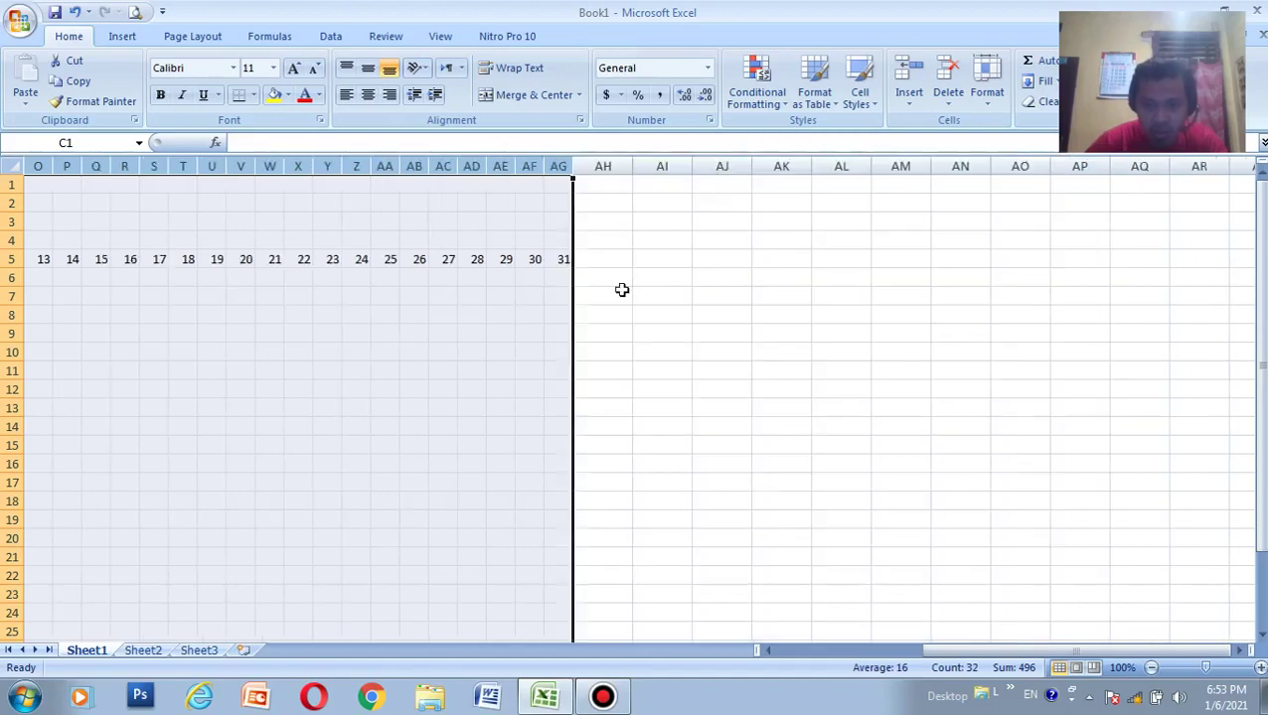
left_click(559, 260)
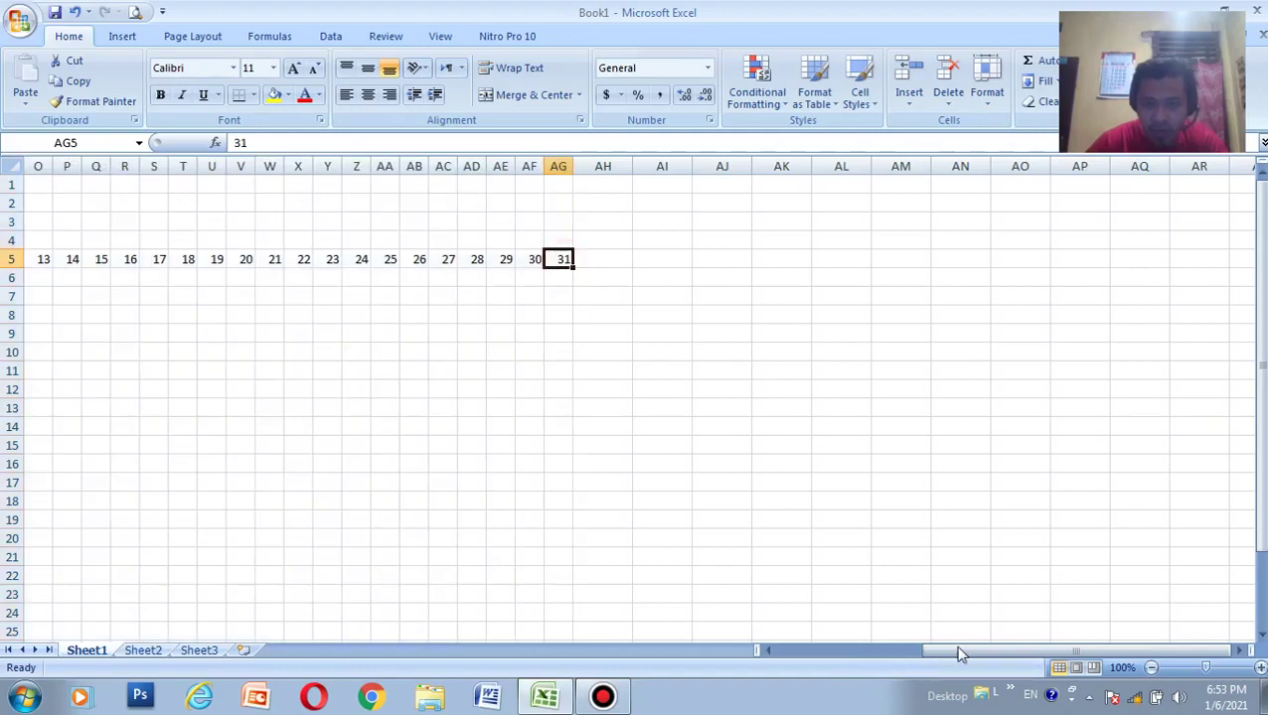
left_click_drag(957, 657, 767, 641)
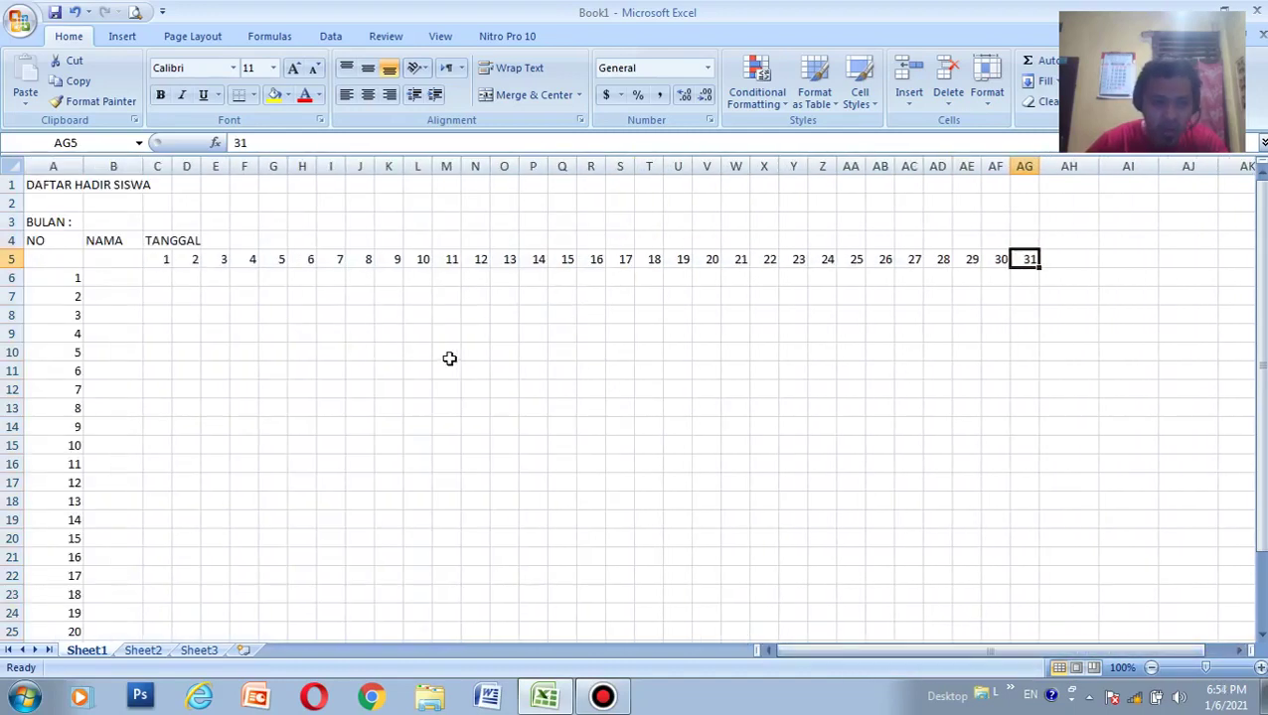
Narrow the NO column A to width 2.71 (about 24 pixels).
scroll(996, 375, "down", 1)
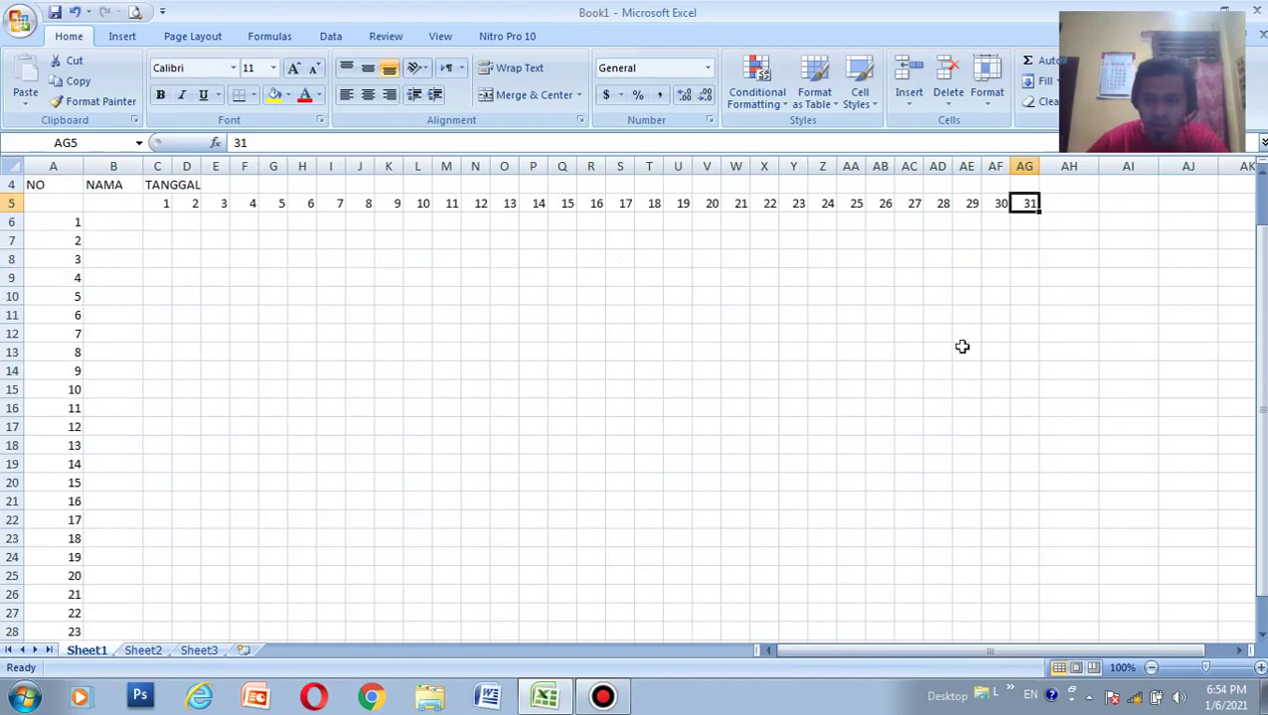
scroll(116, 231, "up", 1)
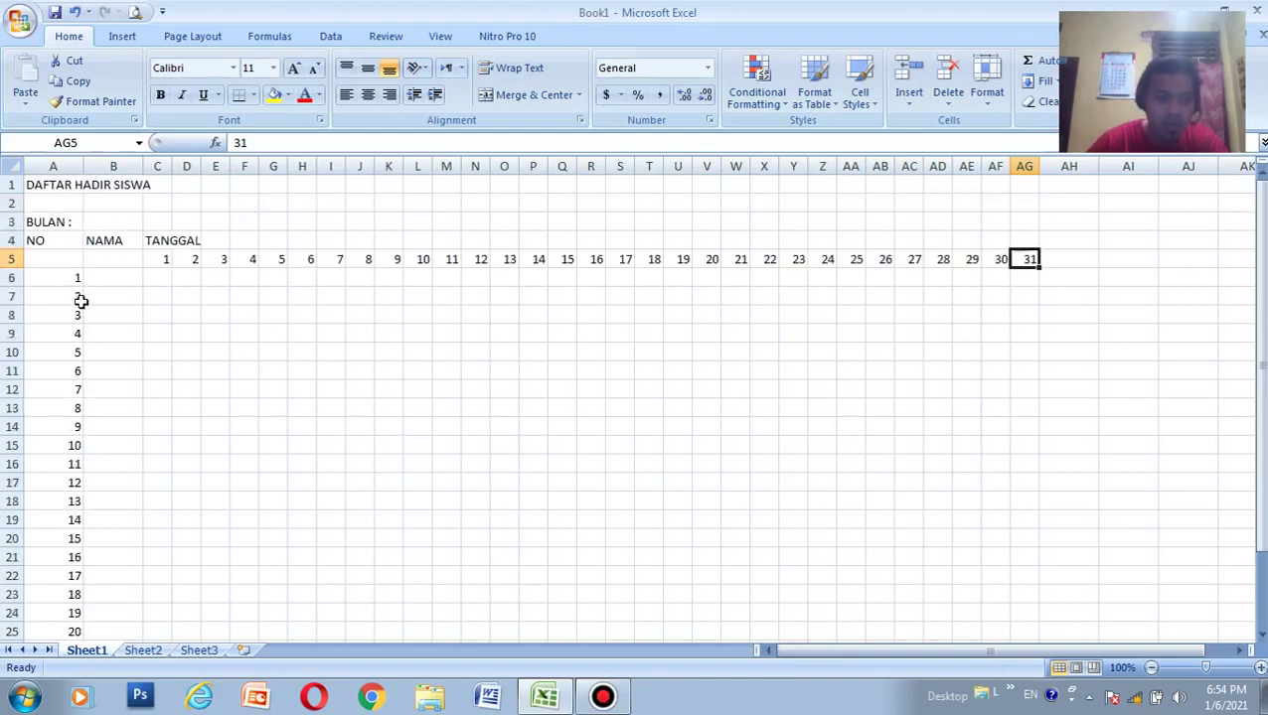
left_click(61, 279)
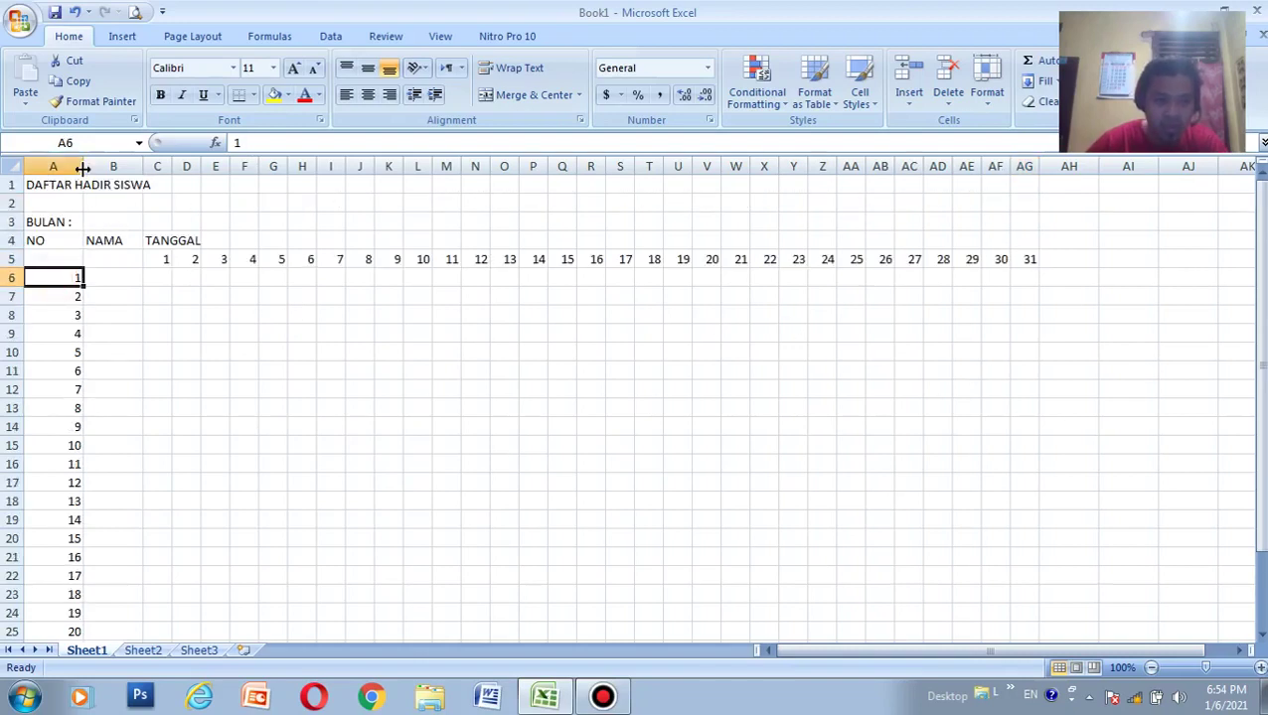
left_click_drag(84, 168, 46, 182)
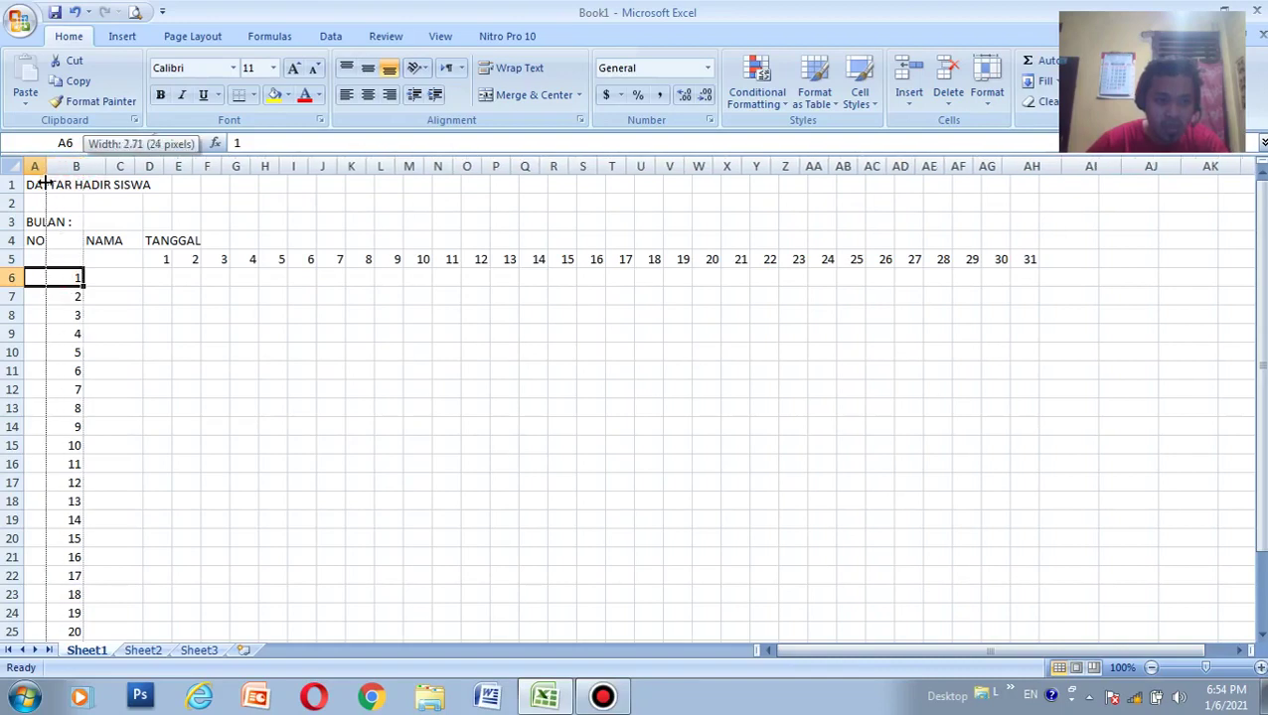
Widen the NAMA column B to 29.29 for student names.
left_click(84, 315)
left_click(88, 276)
left_click(94, 238)
left_click_drag(106, 168, 197, 200)
left_click(183, 334)
left_click(102, 259)
left_click(266, 334)
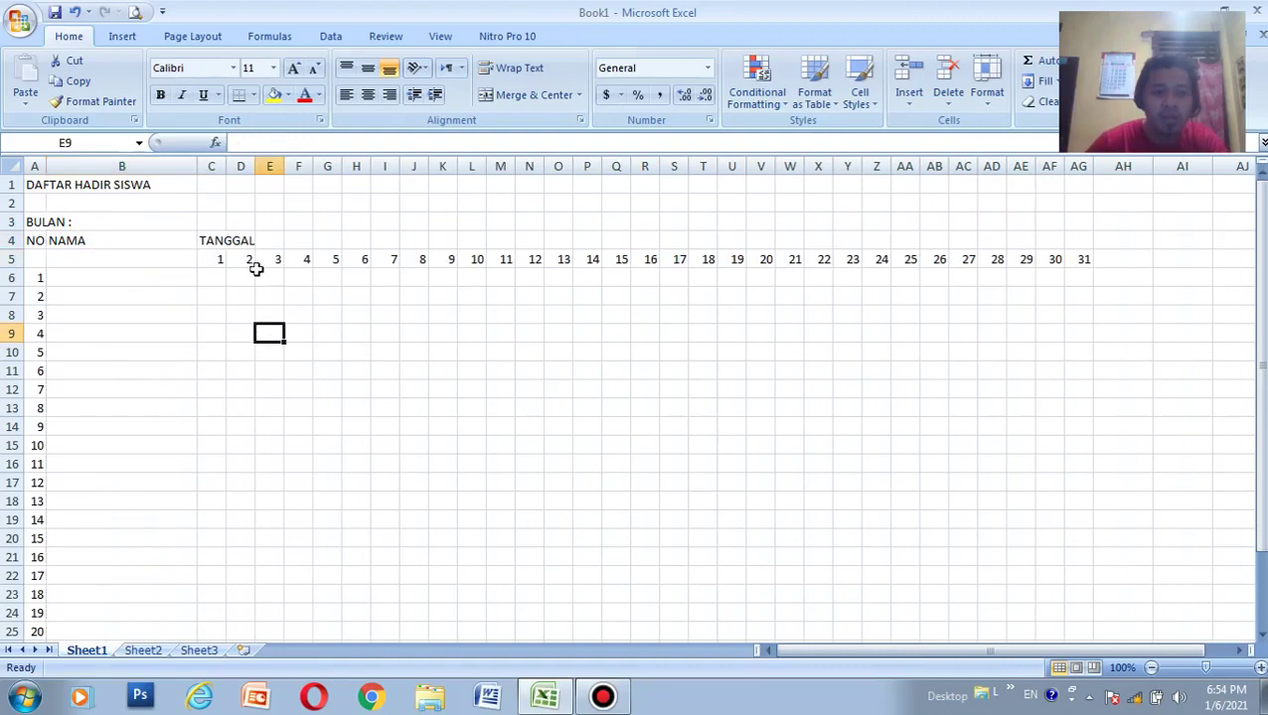
Select the TANGGAL heading in C4 and extend the range across row 4 to AG4.
left_click(239, 240)
left_click(210, 240)
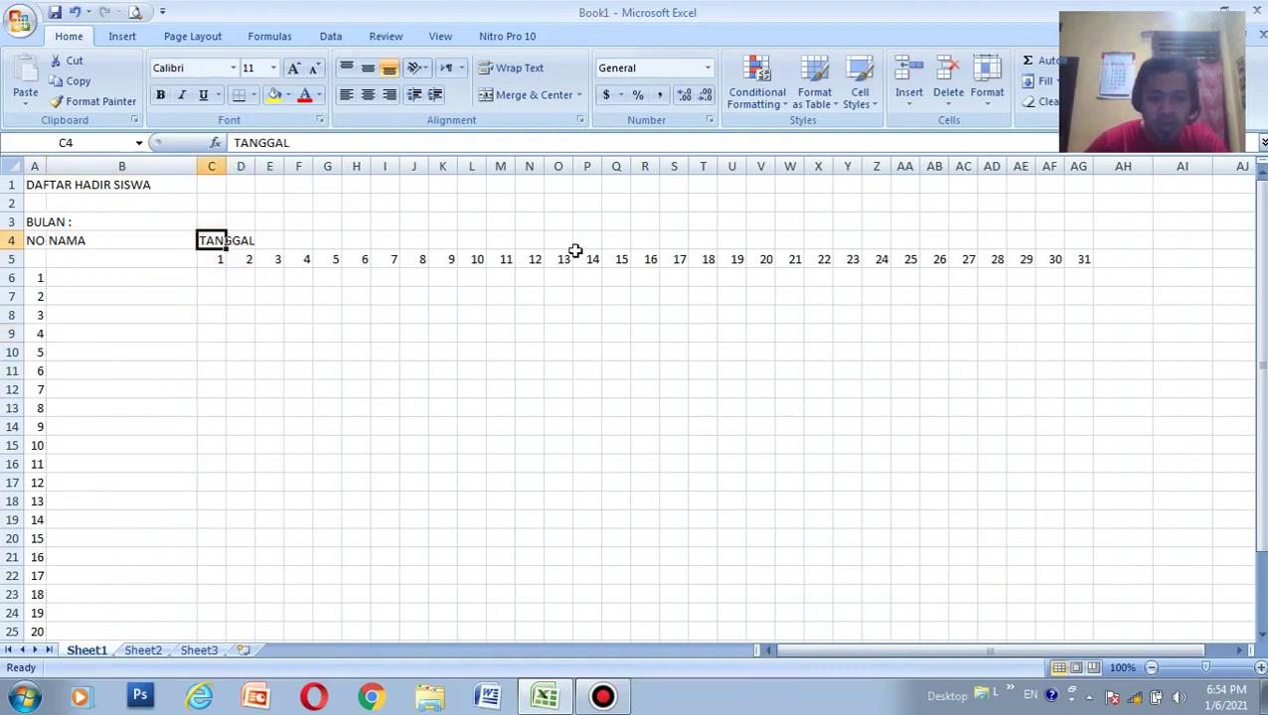
left_click(703, 240)
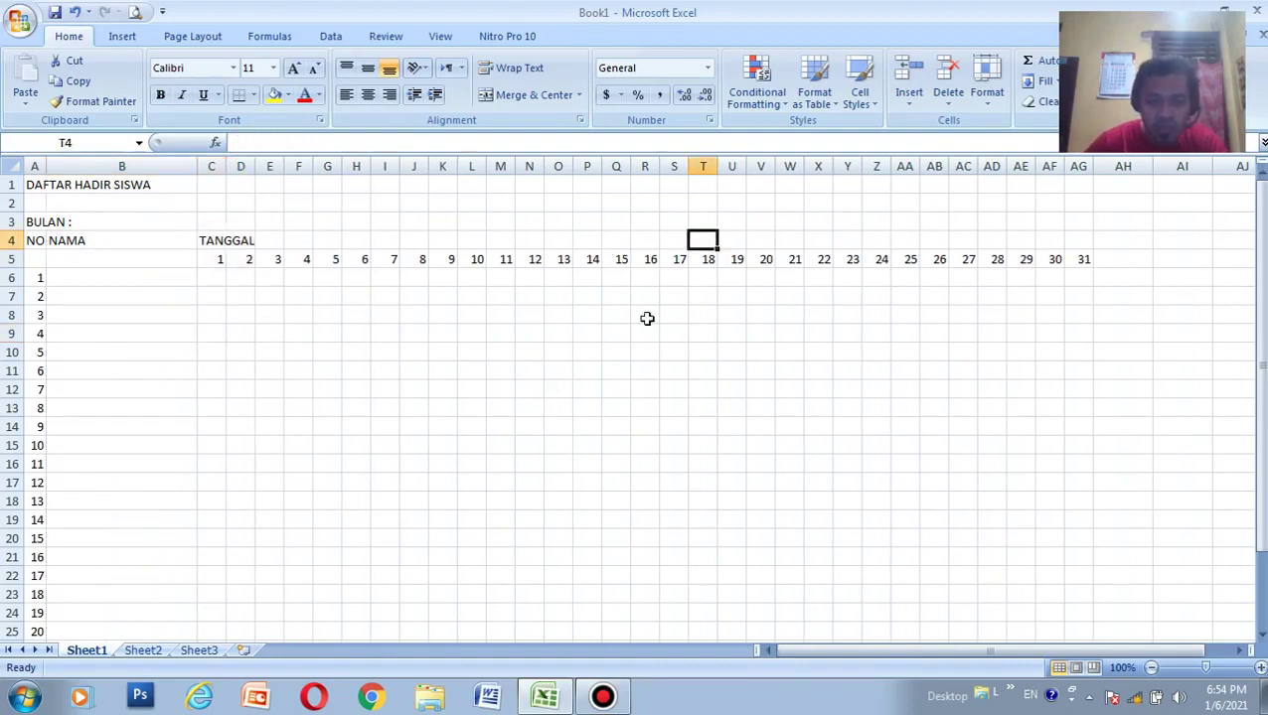
left_click(645, 371)
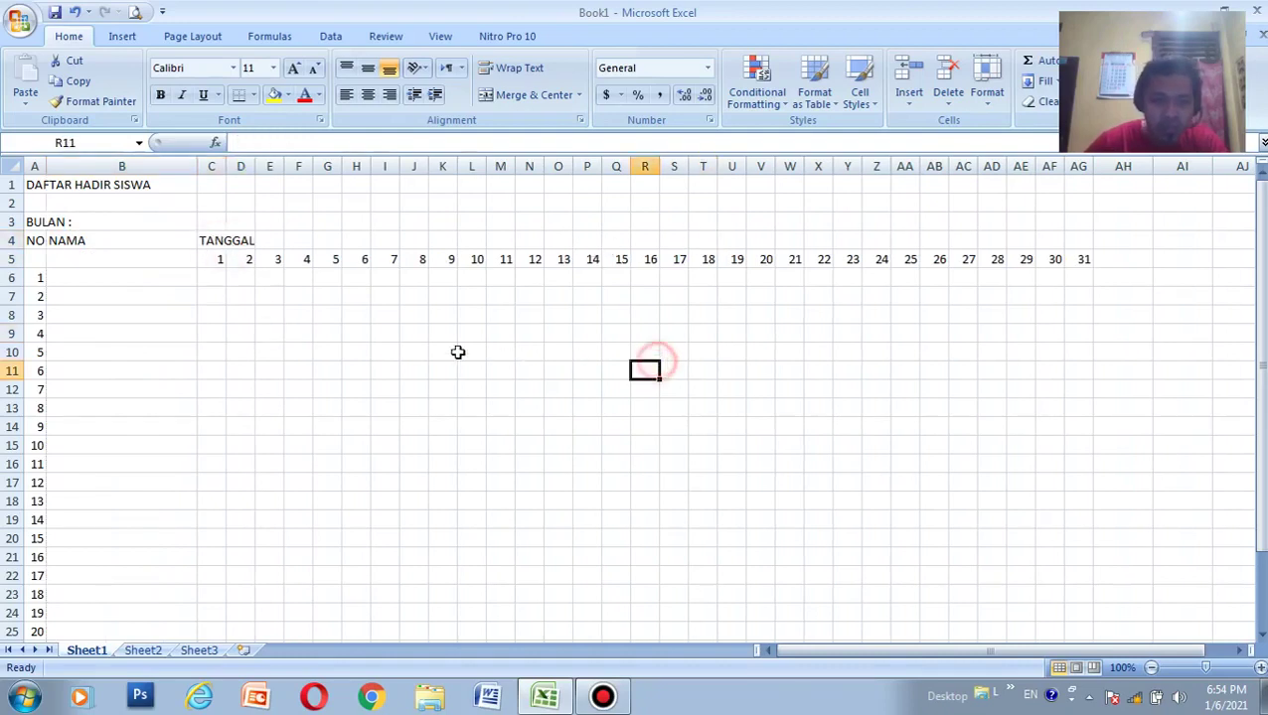
left_click(210, 240)
left_click(264, 352)
left_click(209, 239)
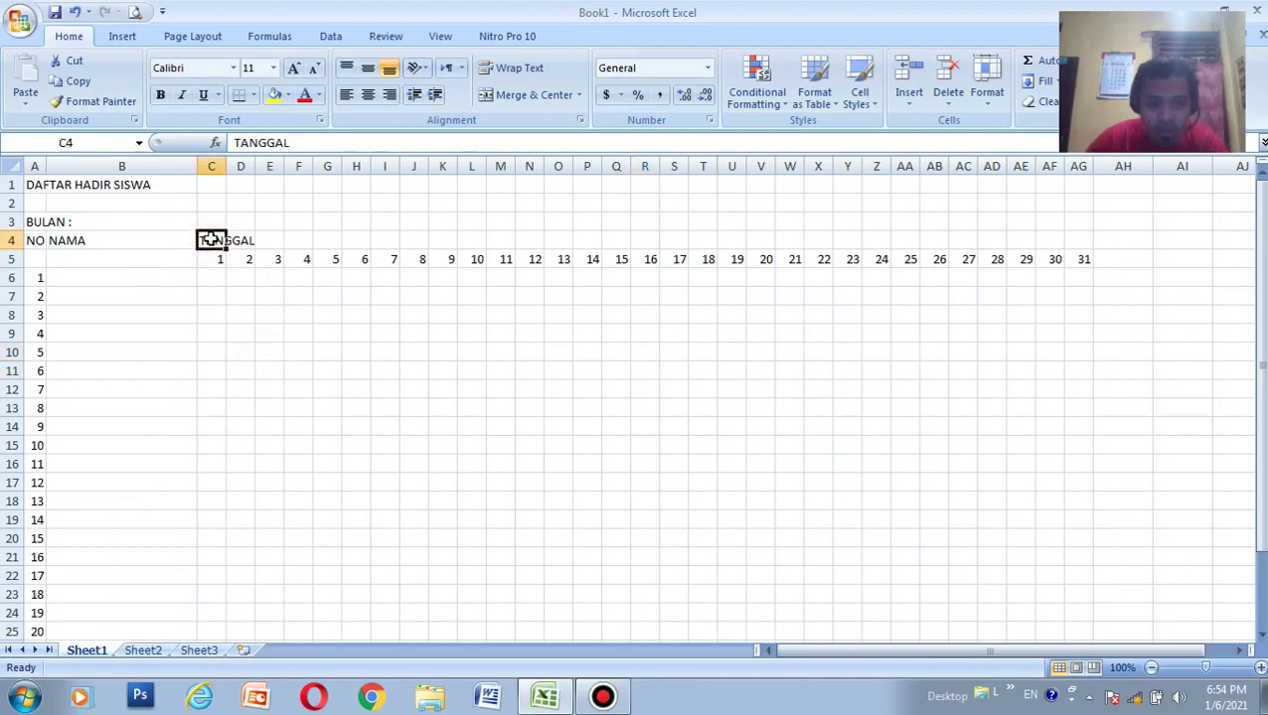
key("shift+Right")
key("shift+Right")
key("shift+Right")
key("shift+Right")
key("shift+Right")
key("shift+Right")
key("shift+Right")
key("shift+Right")
key("shift+Right")
key("shift+Right")
key("shift+Right")
key("shift+Right")
key("shift+Right")
key("shift+Right")
key("shift+Right")
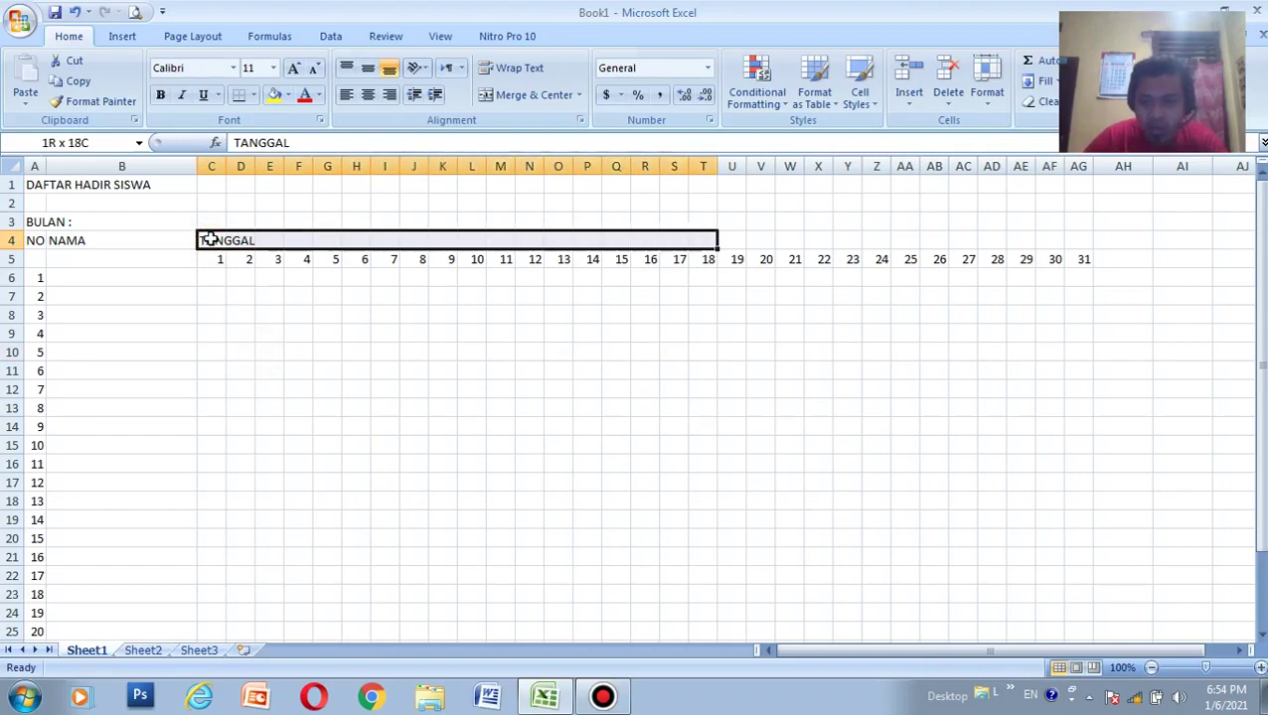
key("shift+Right")
key("shift+Right")
key("shift+Right")
key("shift+Right")
key("shift+Right")
key("shift+Right")
key("shift+Right")
key("shift+Right")
key("shift+Right")
key("shift+Right")
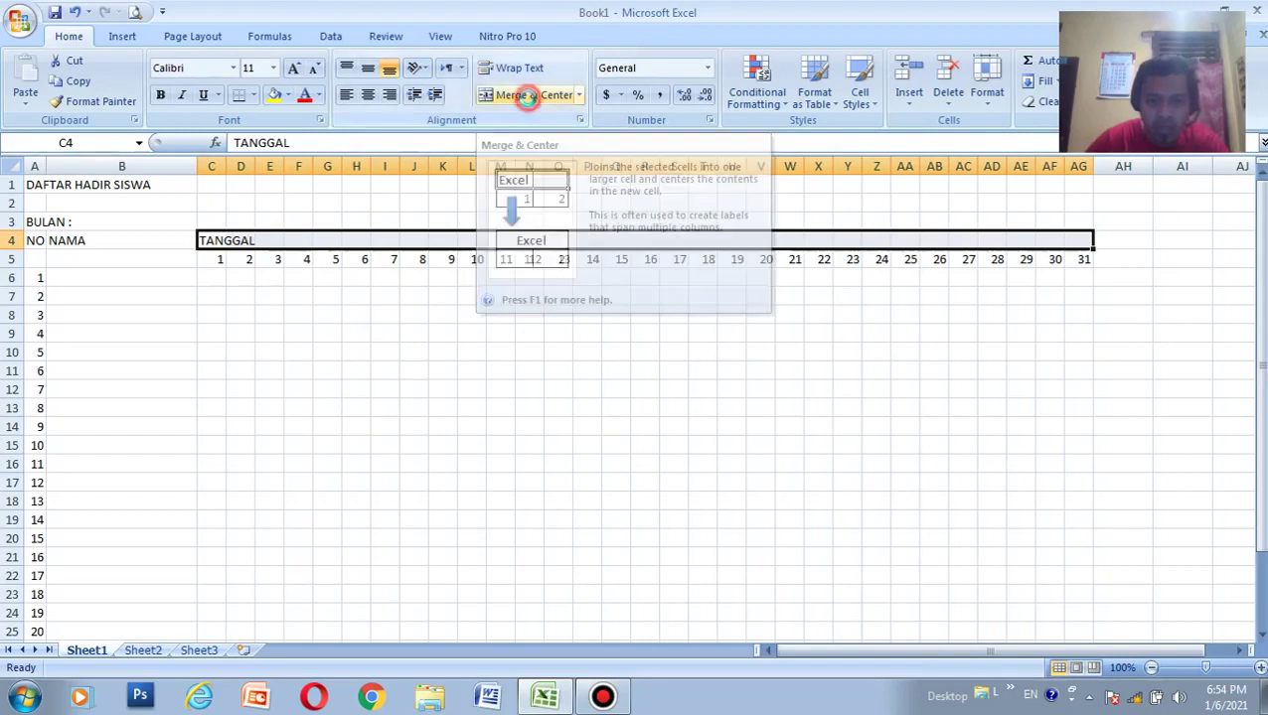
Merge and centre TANGGAL across C4:AG4.
left_click(528, 99)
left_click(614, 277)
left_click(639, 242)
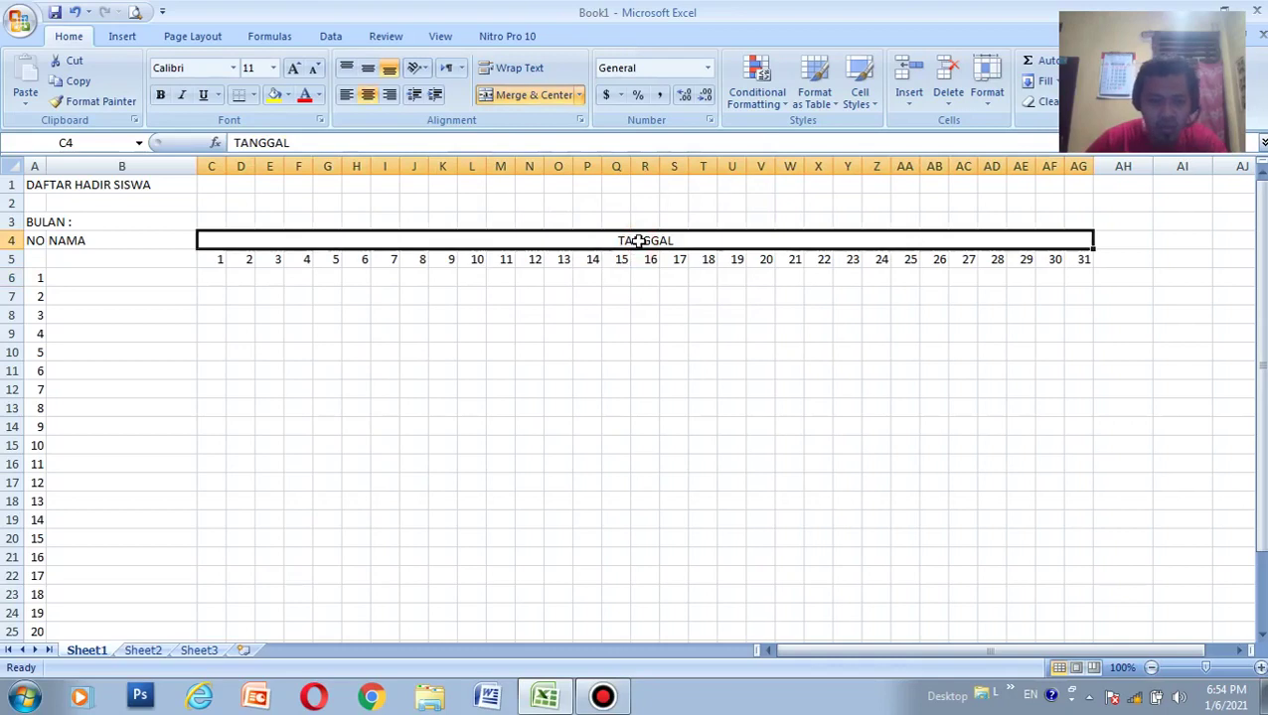
left_click(641, 333)
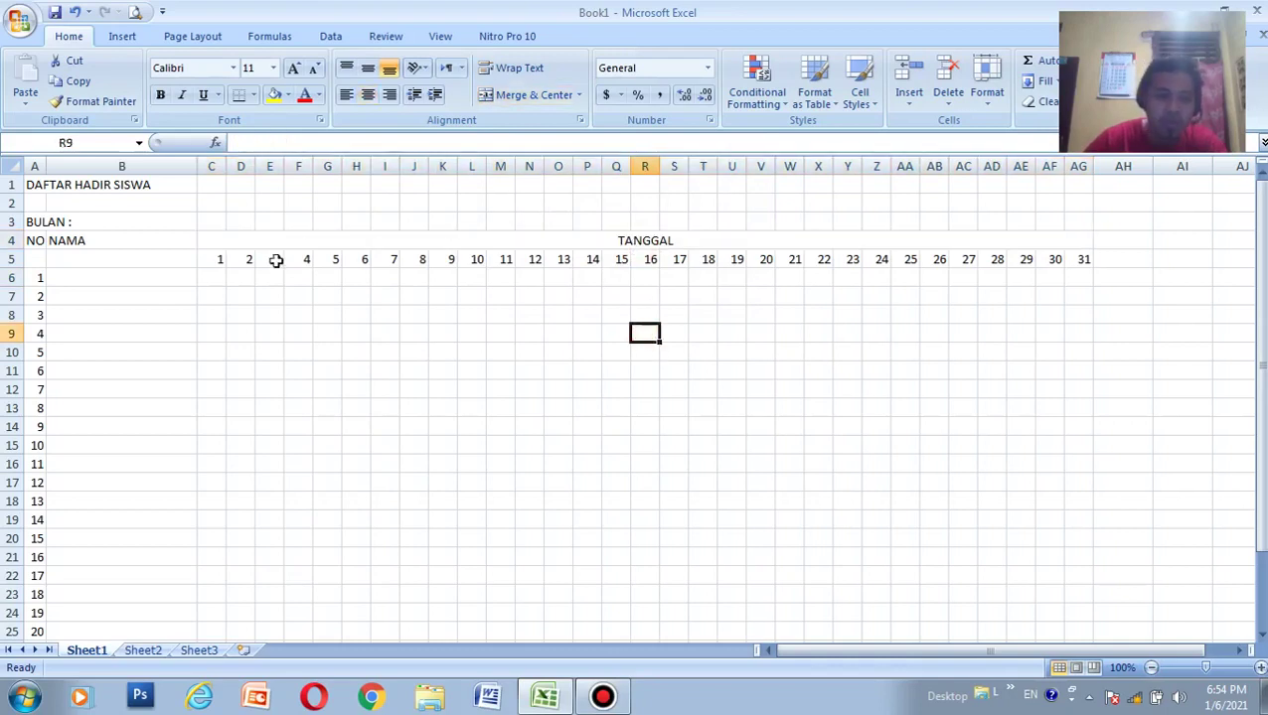
Merge and centre the title DAFTAR HADIR SISWA across A1:AG1 and make it bold.
left_click(35, 188)
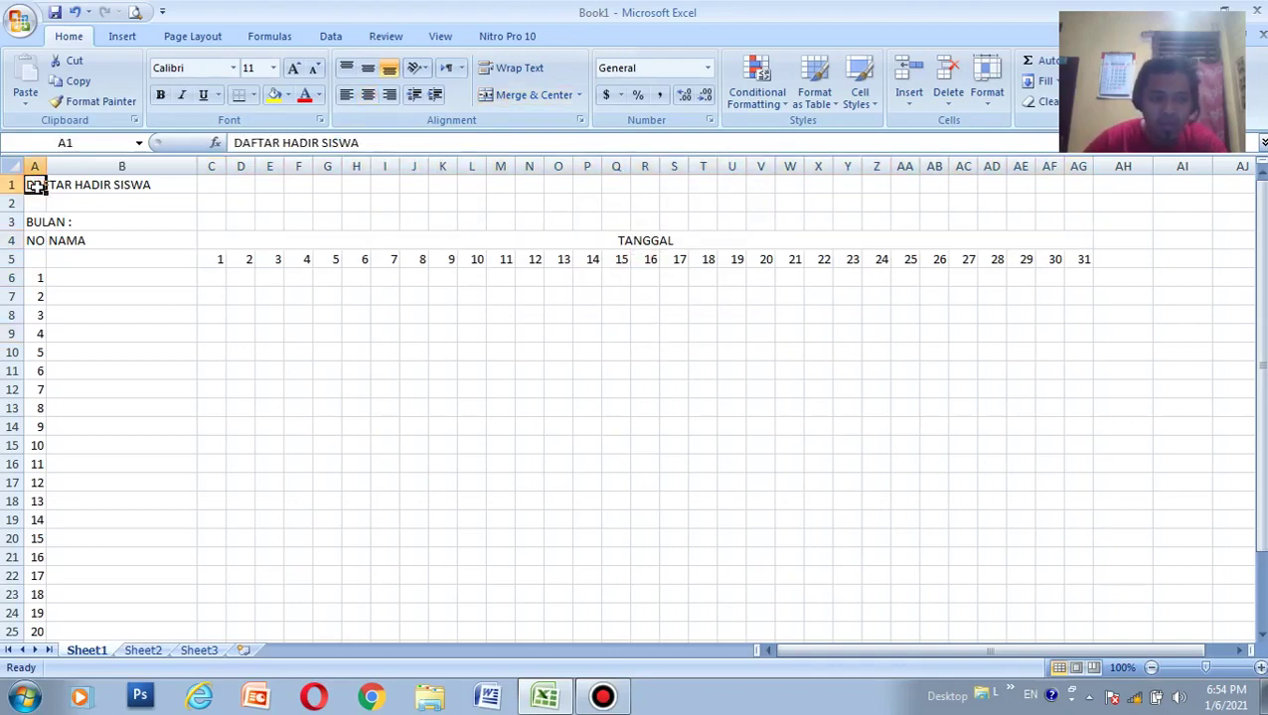
left_click_drag(35, 185, 861, 185)
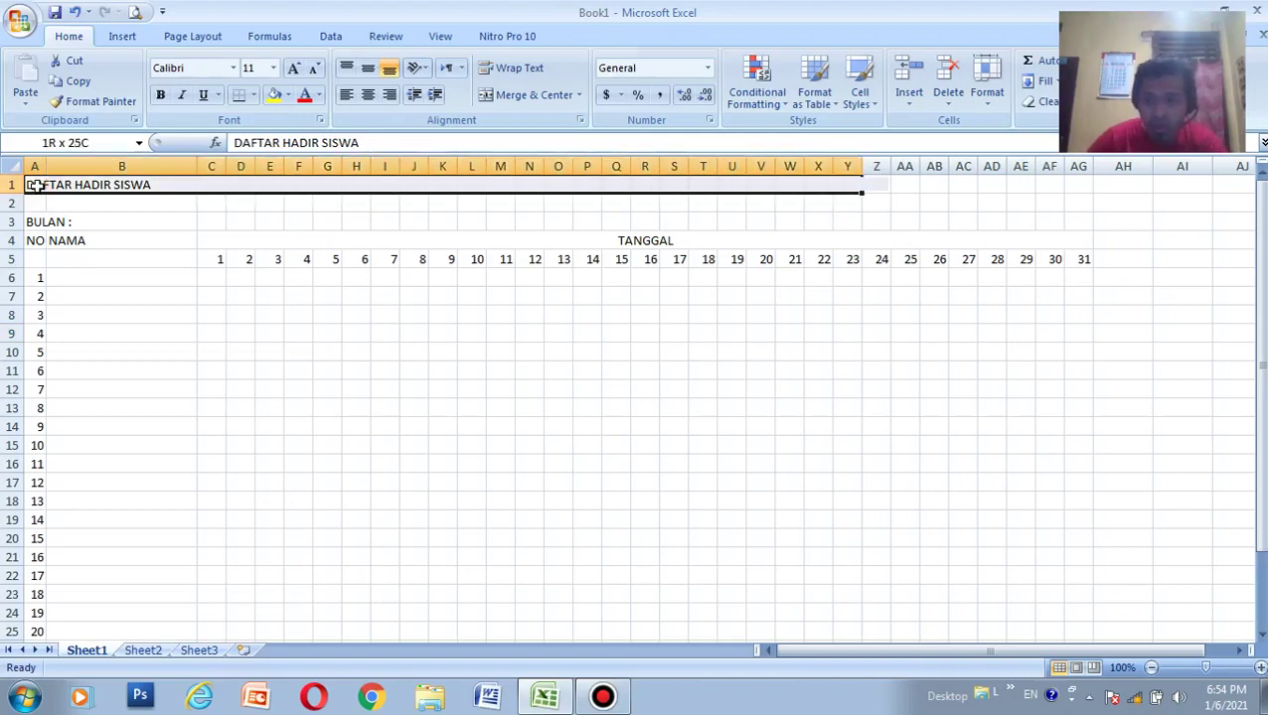
left_click_drag(861, 185, 1091, 185)
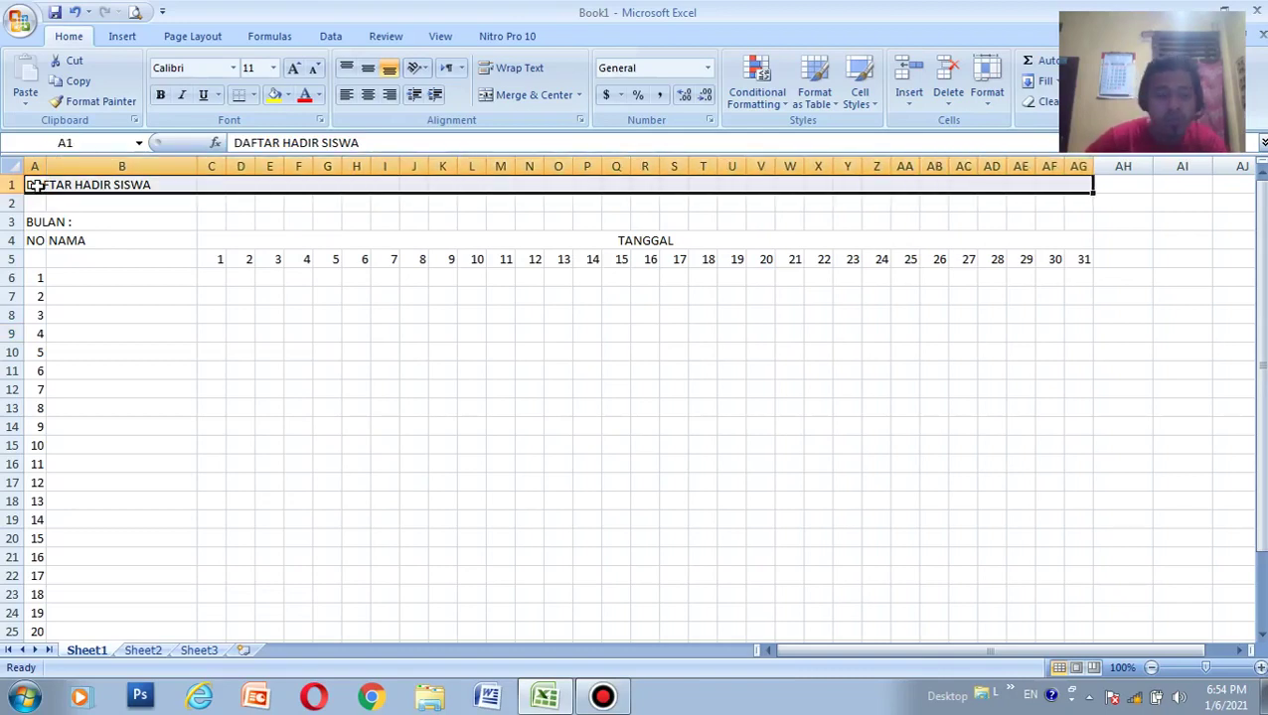
left_click(524, 97)
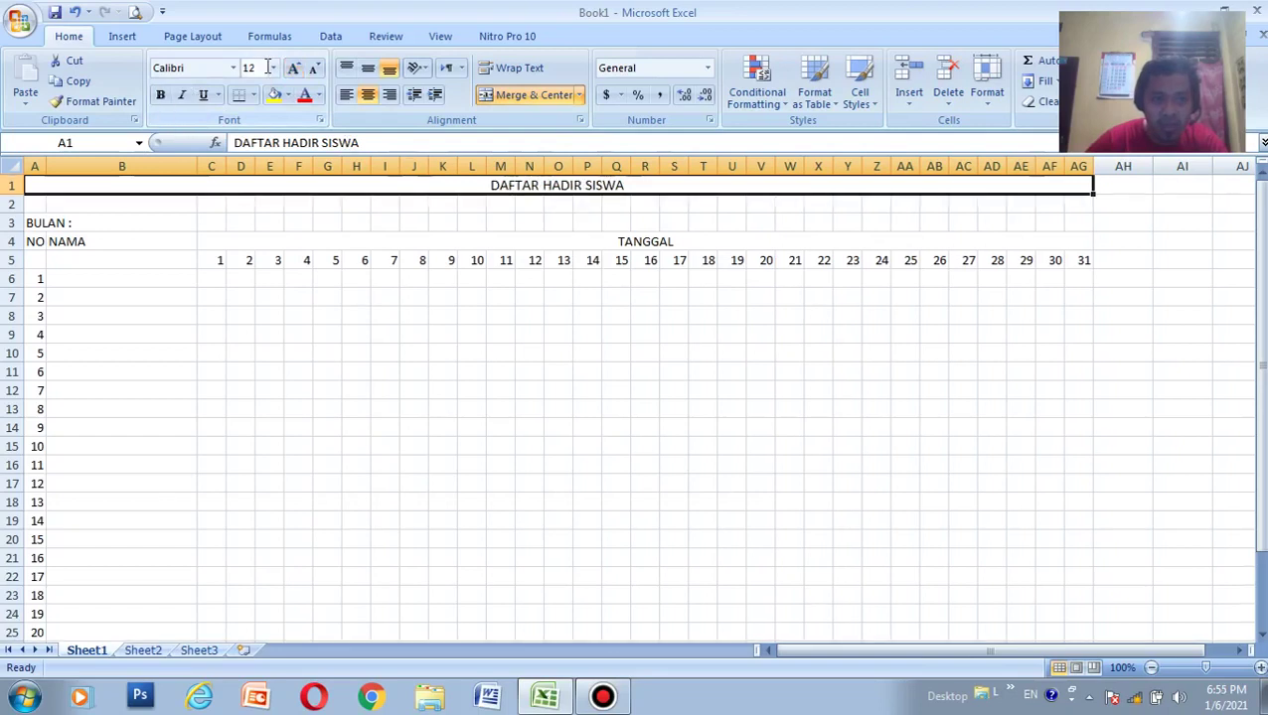
left_click(161, 96)
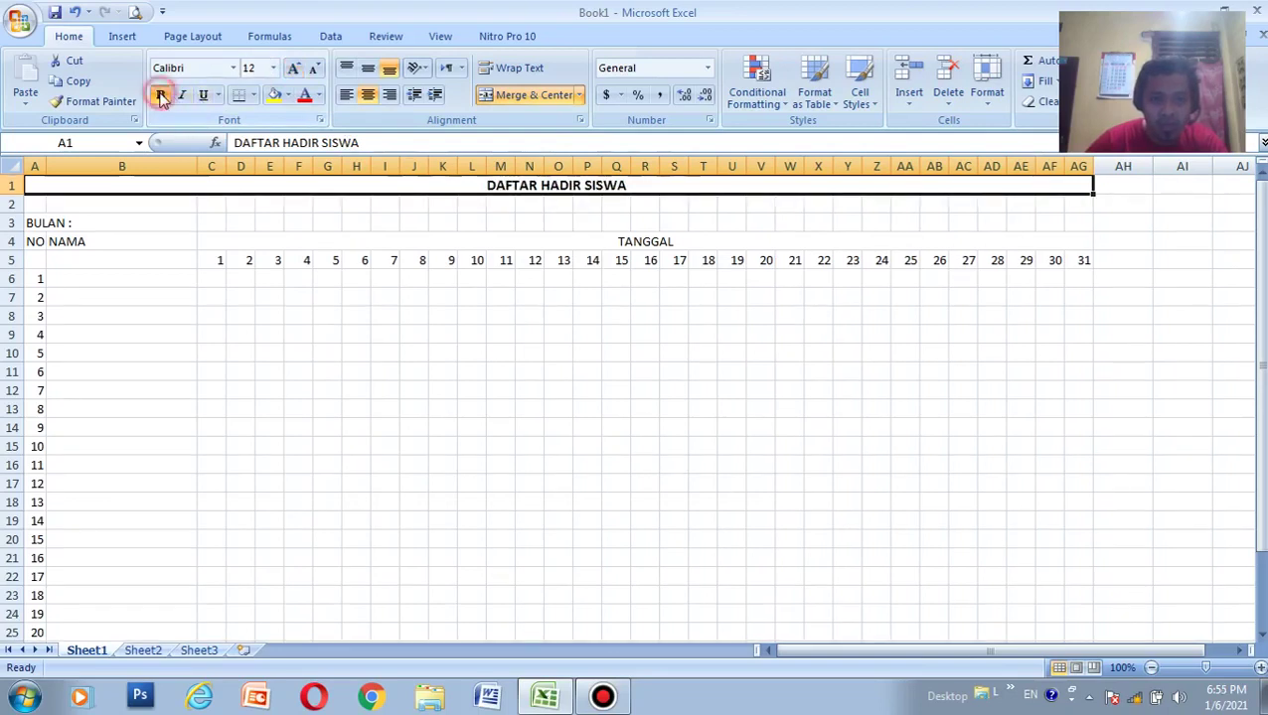
left_click(444, 297)
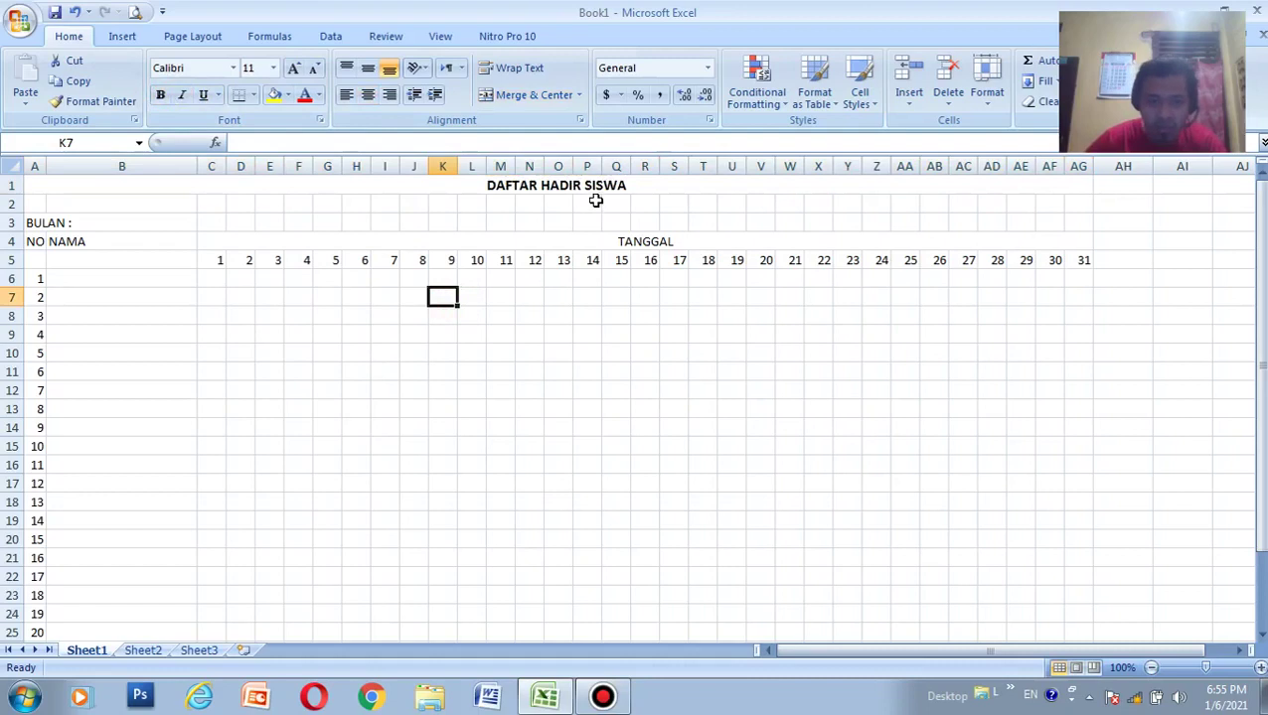
Select the attendance table range from A4 down to AG30.
scroll(548, 332, "down", 5)
scroll(569, 336, "up", 4)
scroll(810, 314, "up", 1)
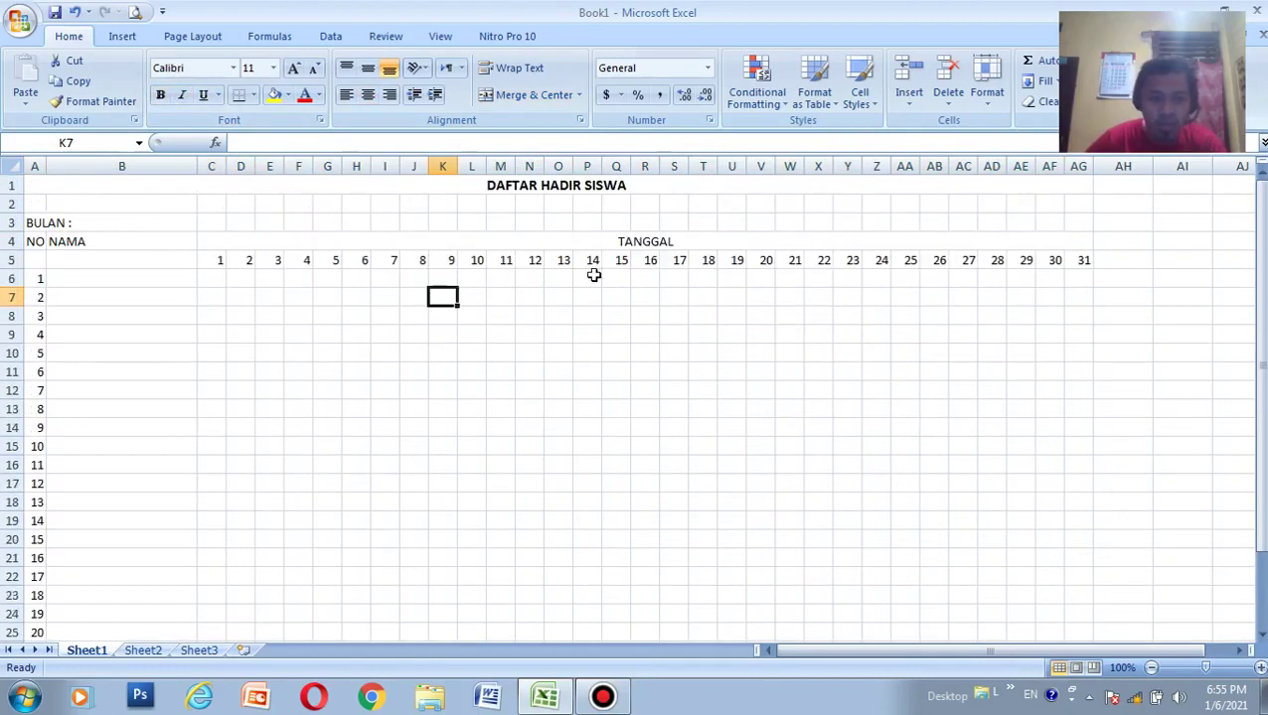
left_click(34, 245)
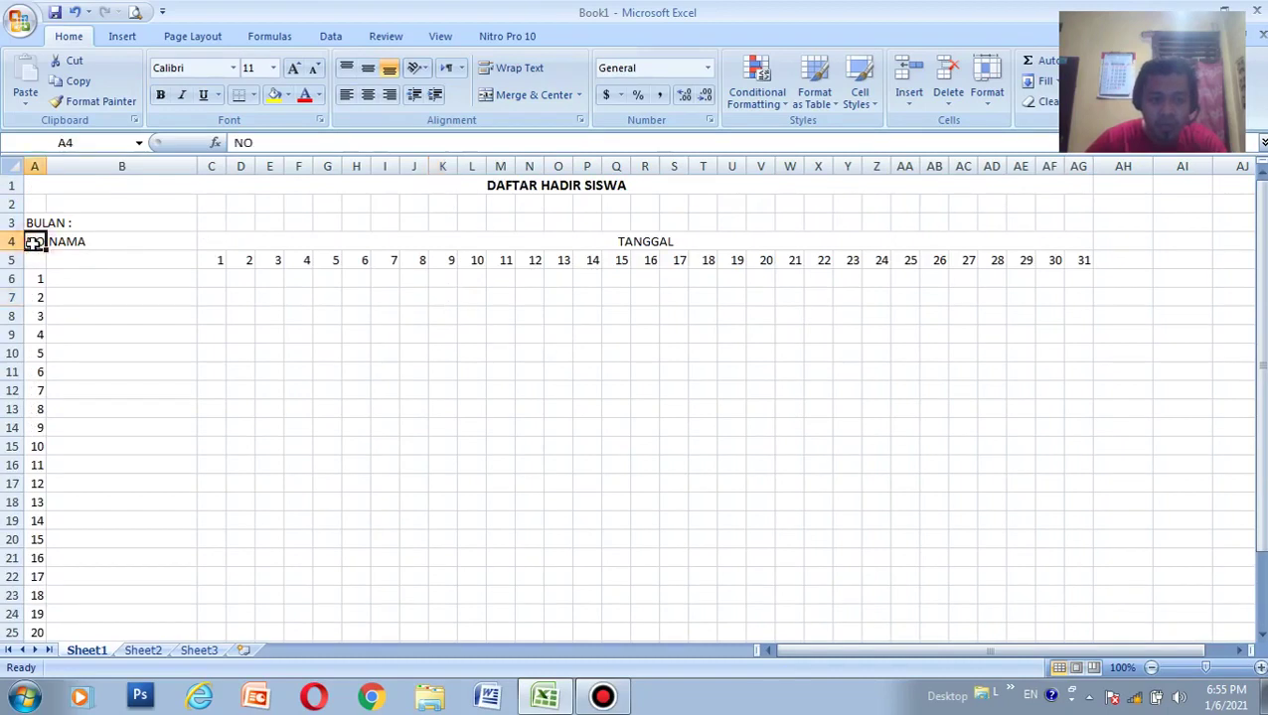
mouse_move(35, 242)
left_mouse_down()
mouse_move(339, 239)
mouse_move(594, 266)
left_mouse_up()
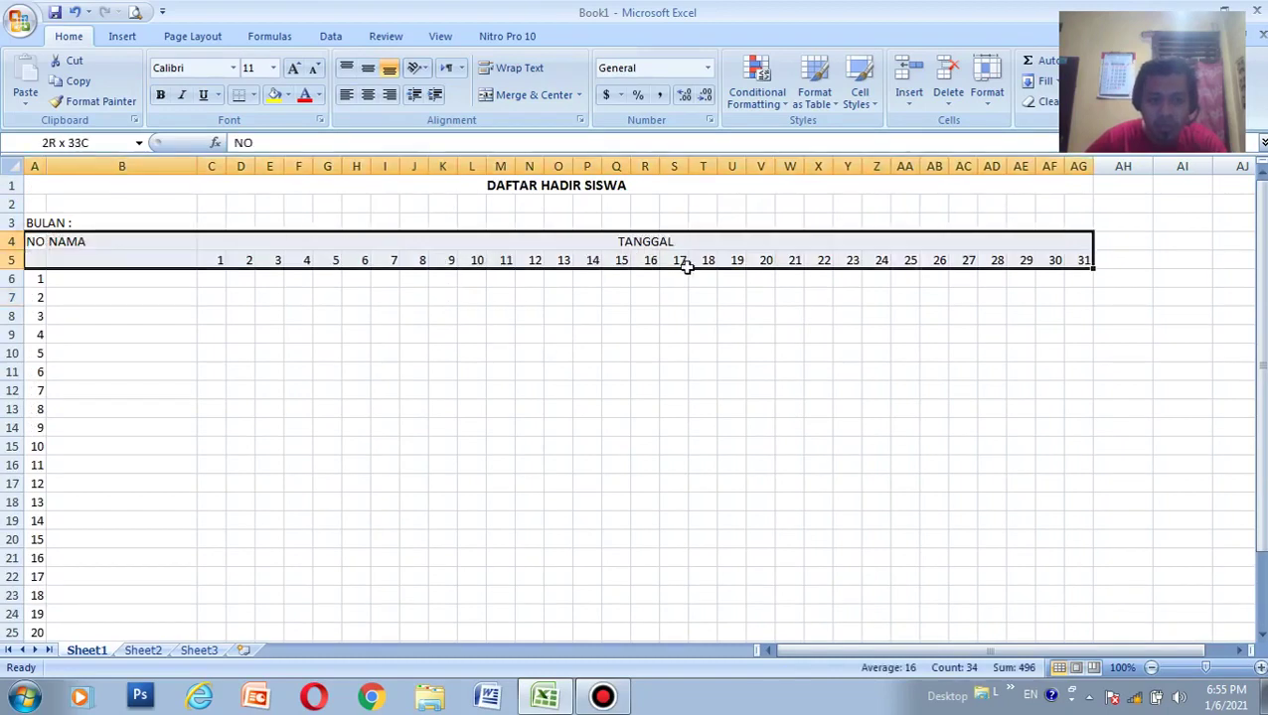
mouse_move(1005, 267)
left_mouse_down()
mouse_move(1053, 278)
mouse_move(1078, 262)
mouse_move(1070, 397)
mouse_move(1027, 558)
mouse_move(1026, 691)
mouse_move(1031, 591)
left_mouse_up()
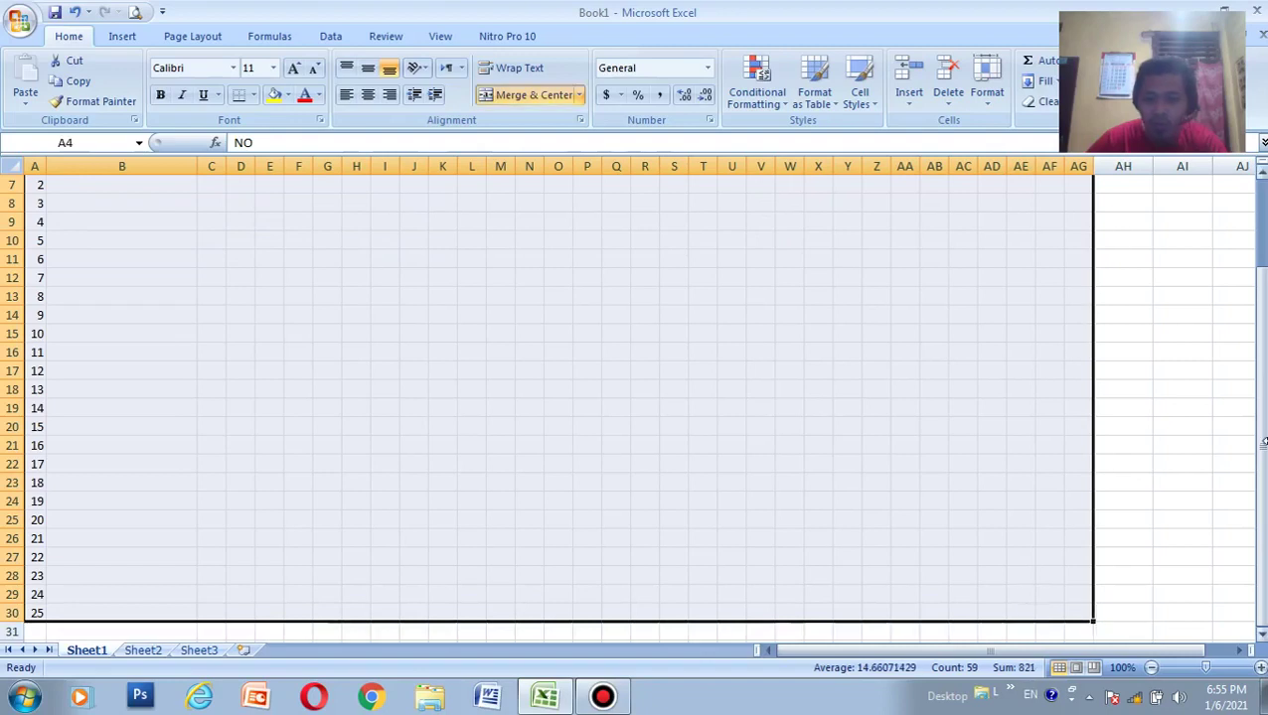
left_click_drag(1253, 450, 1257, 385)
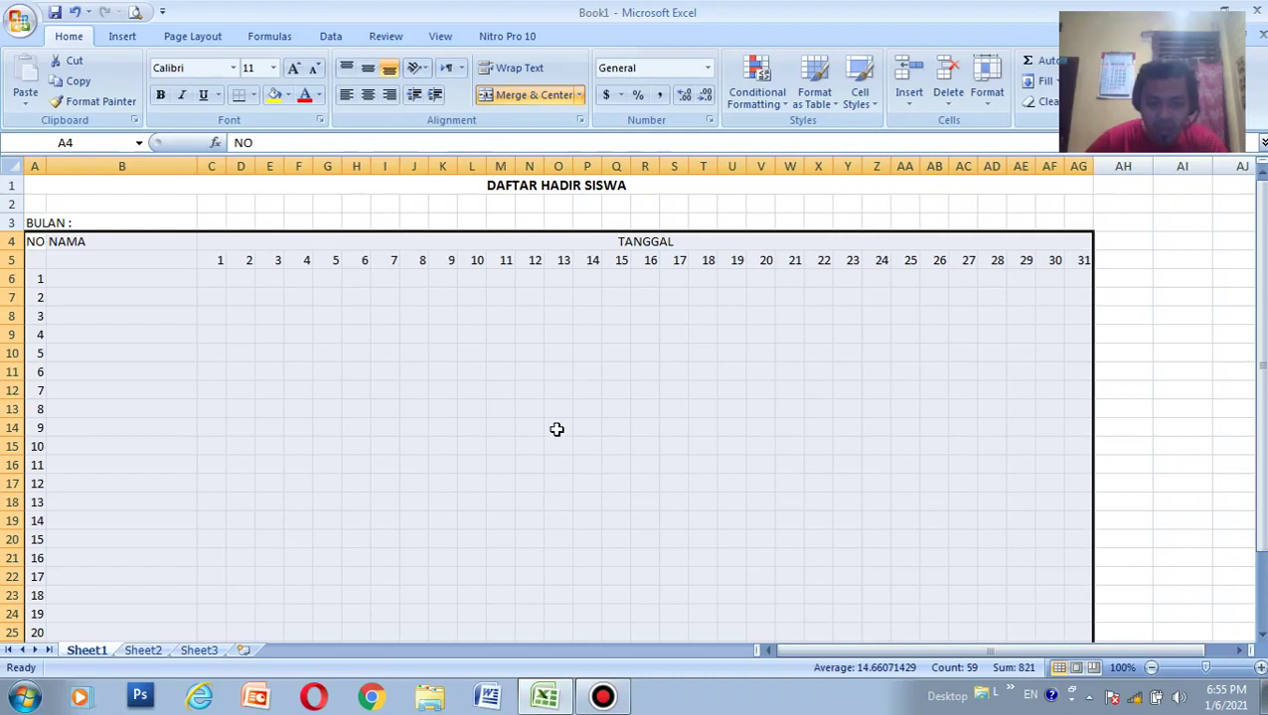
right_click(509, 388)
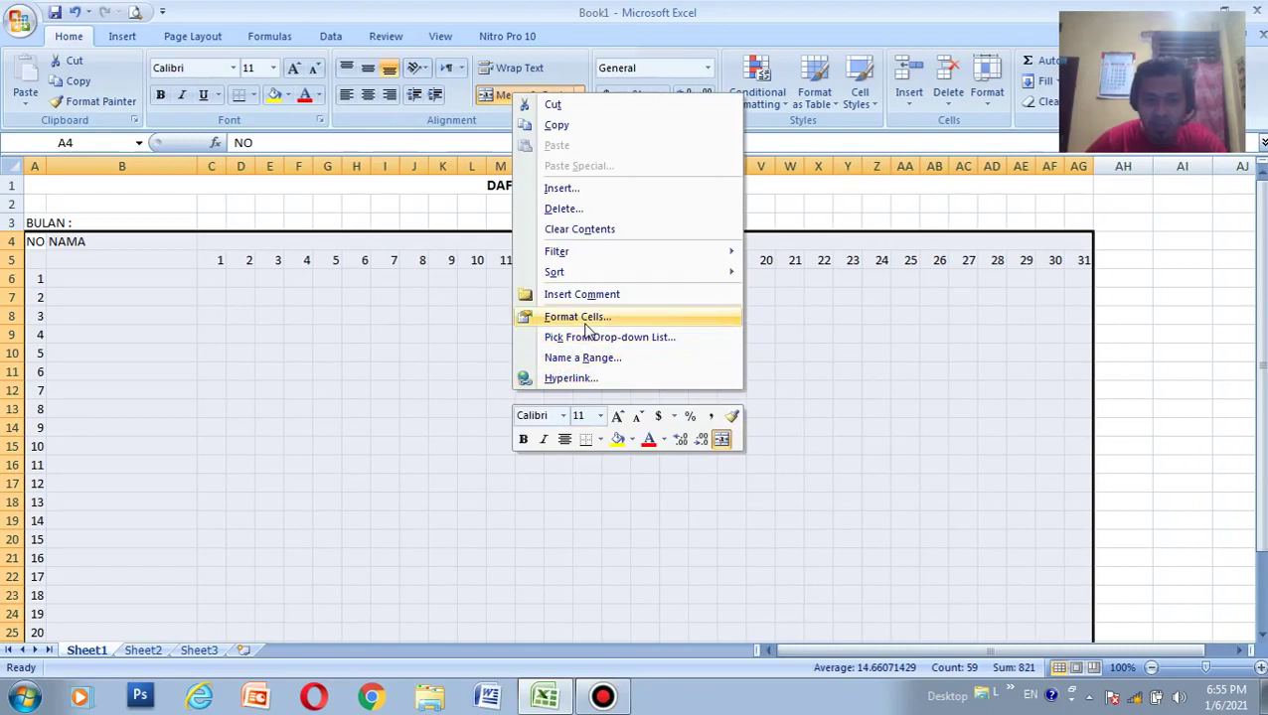
Apply Outline and Inside borders to the selected table via Format Cells.
left_click(585, 320)
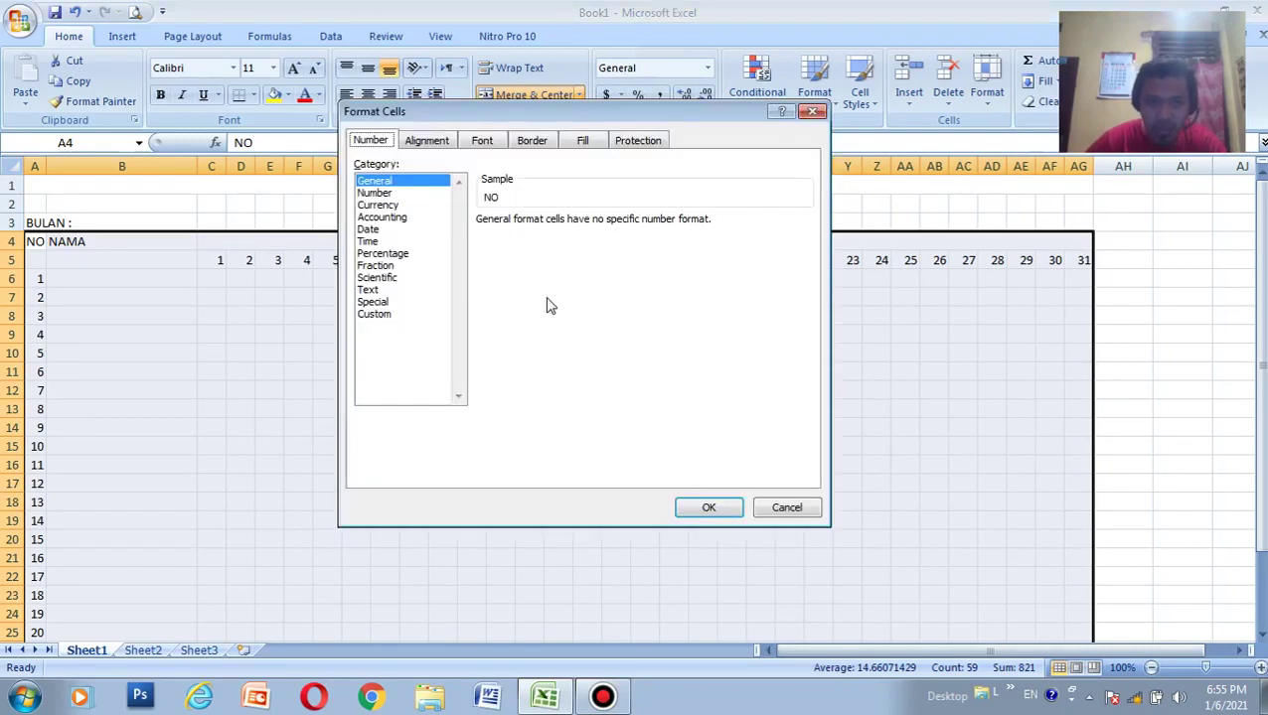
left_click(537, 140)
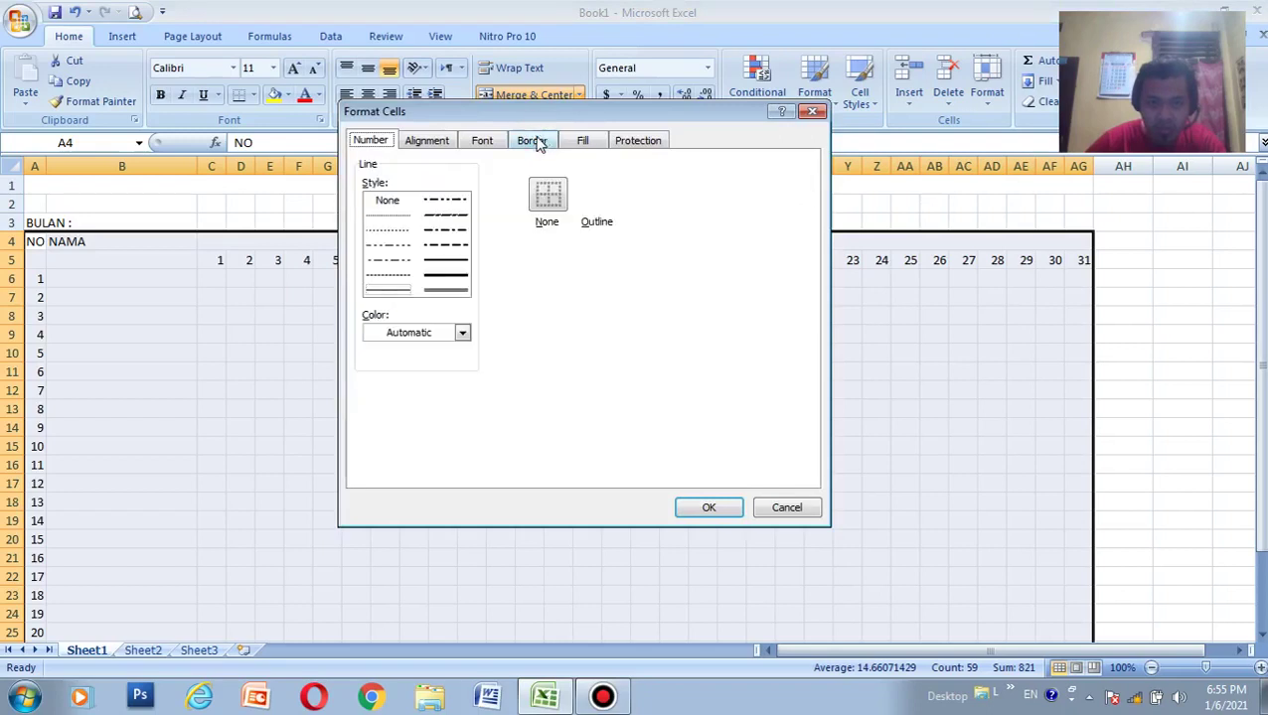
left_click(598, 199)
left_click(646, 197)
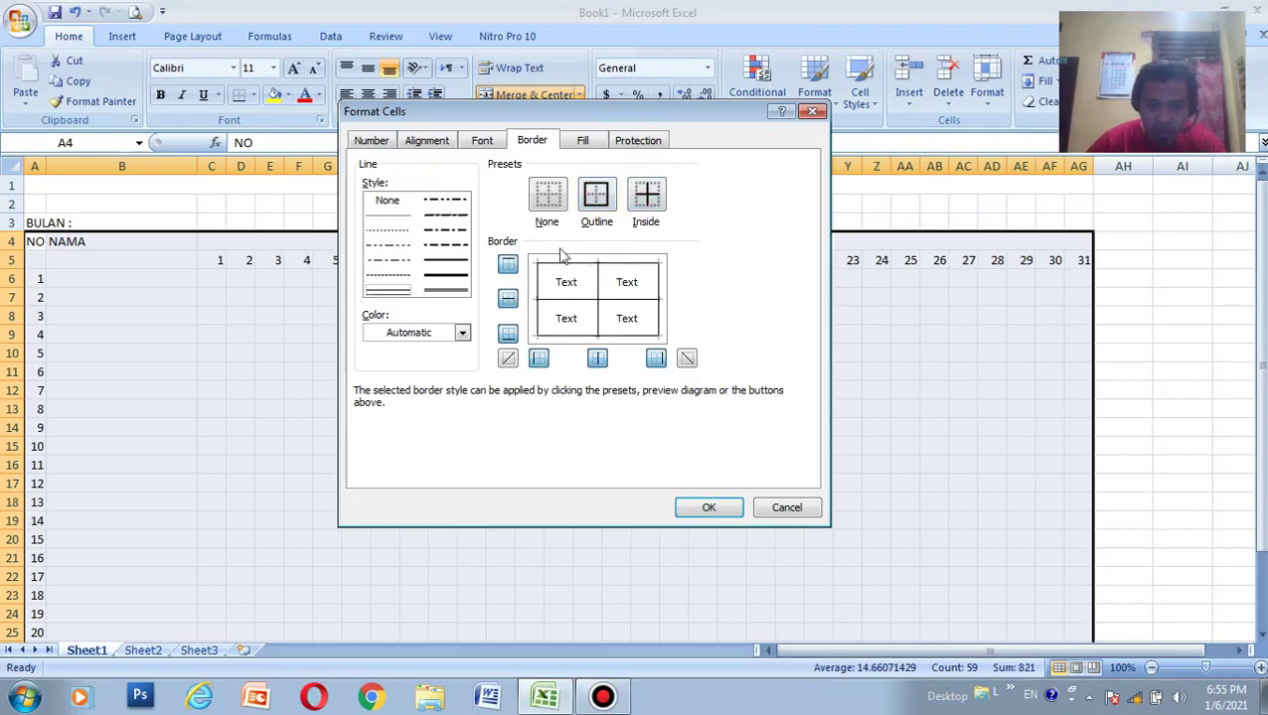
left_click(700, 510)
left_click(500, 367)
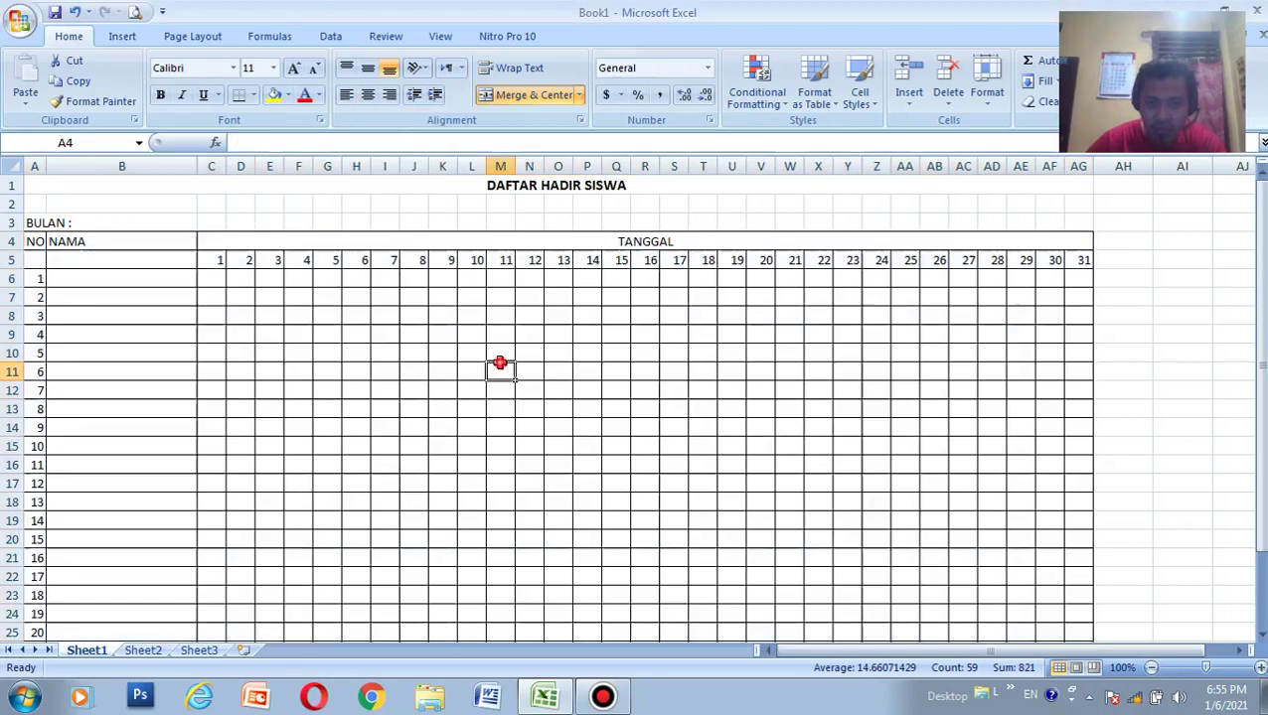
left_click(1158, 310)
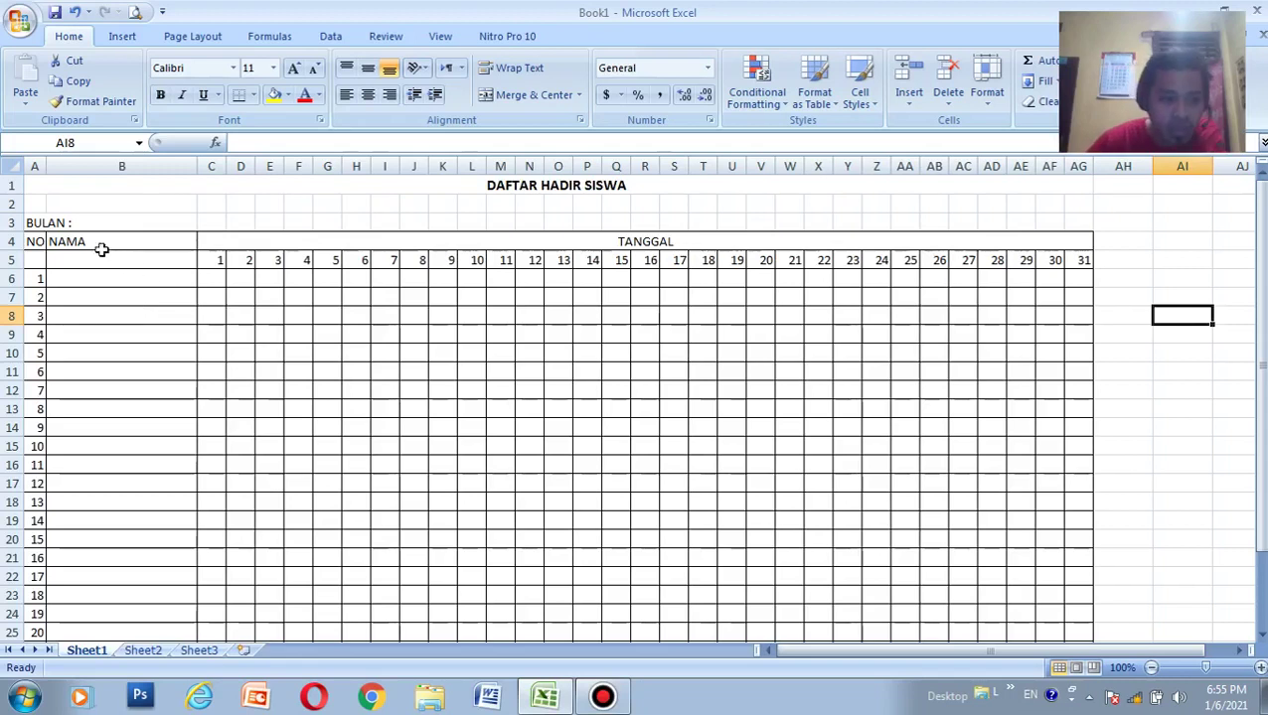
Merge and centre the NAMA header across B4:B5.
left_click(103, 245)
key("Down")
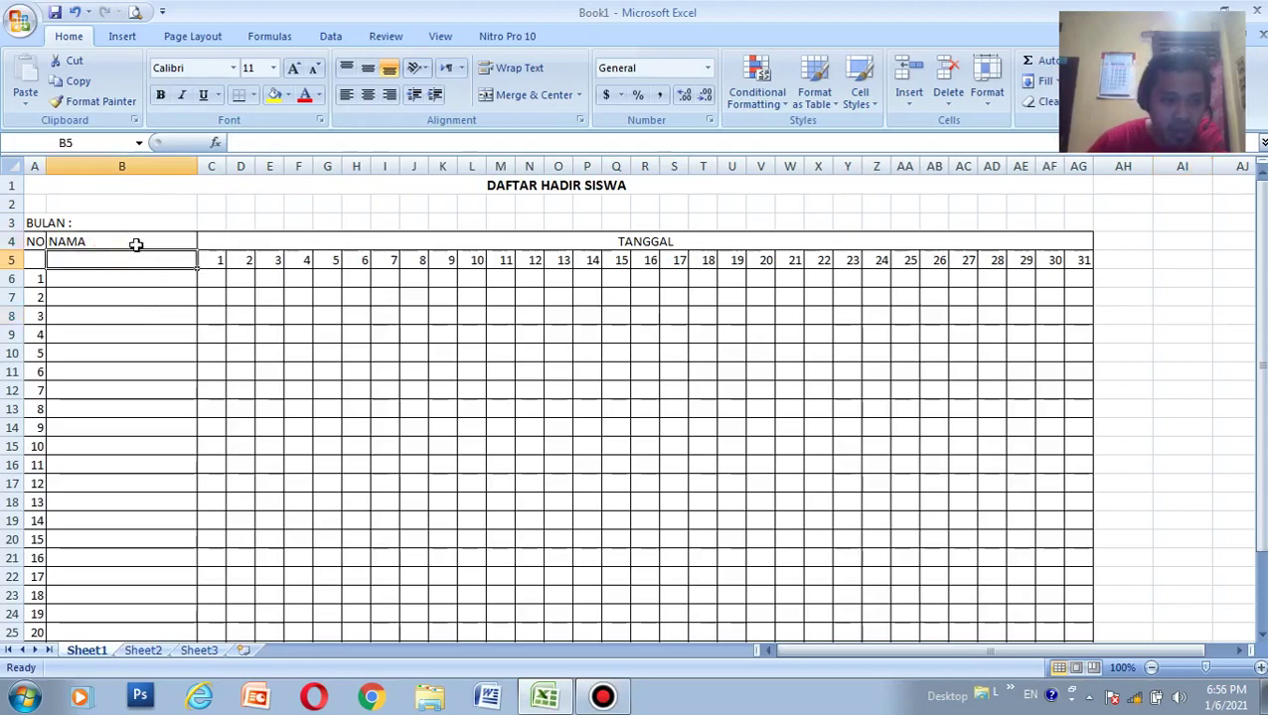
left_click(136, 242)
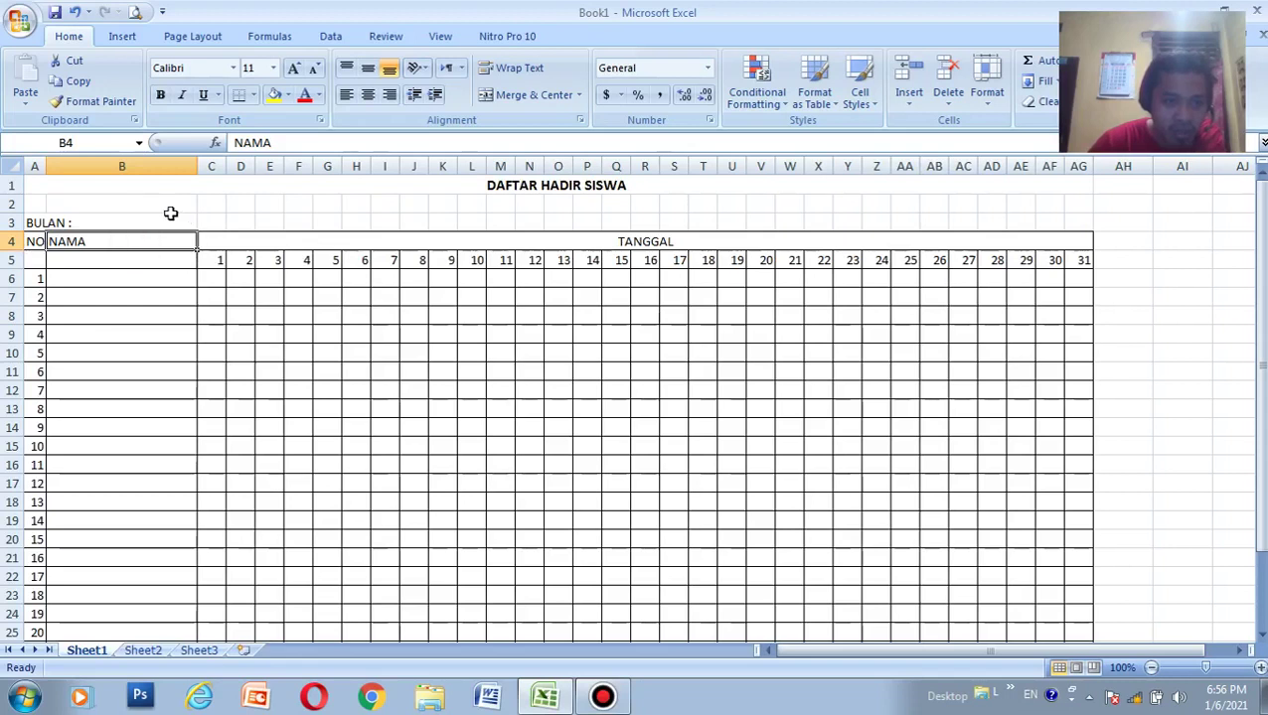
left_click(165, 220)
left_click(143, 243)
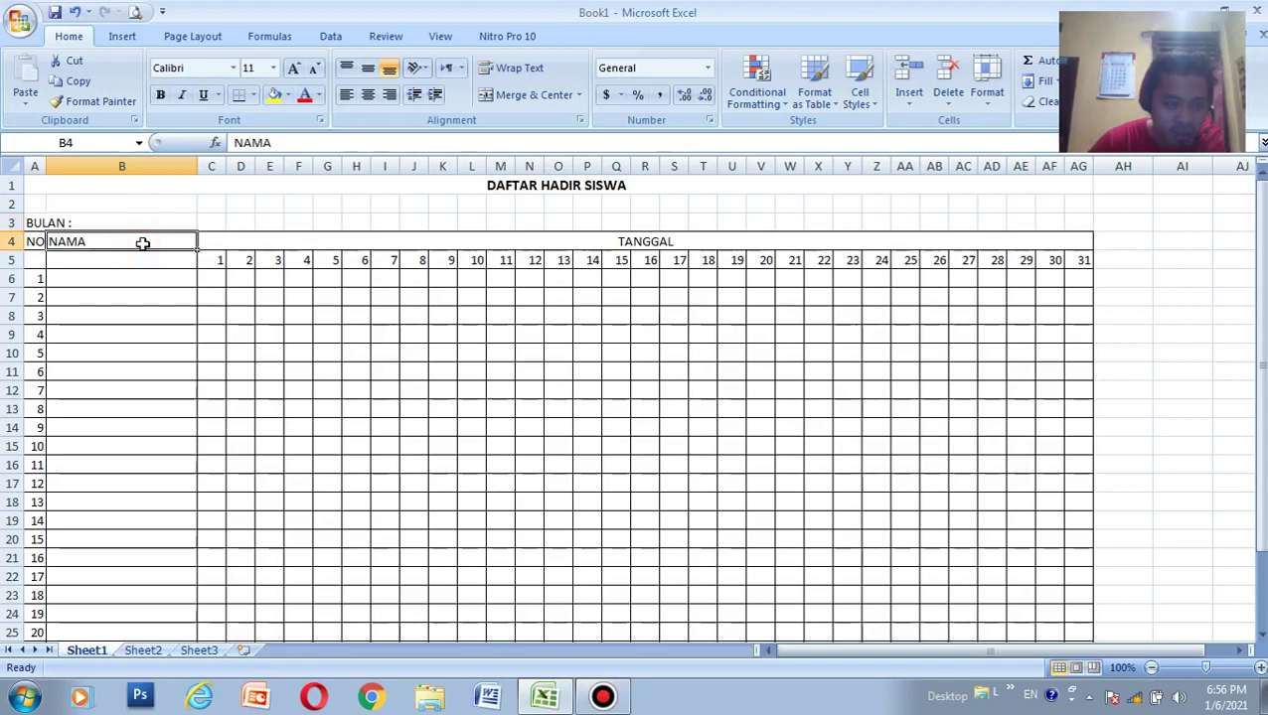
left_click_drag(142, 244, 142, 260)
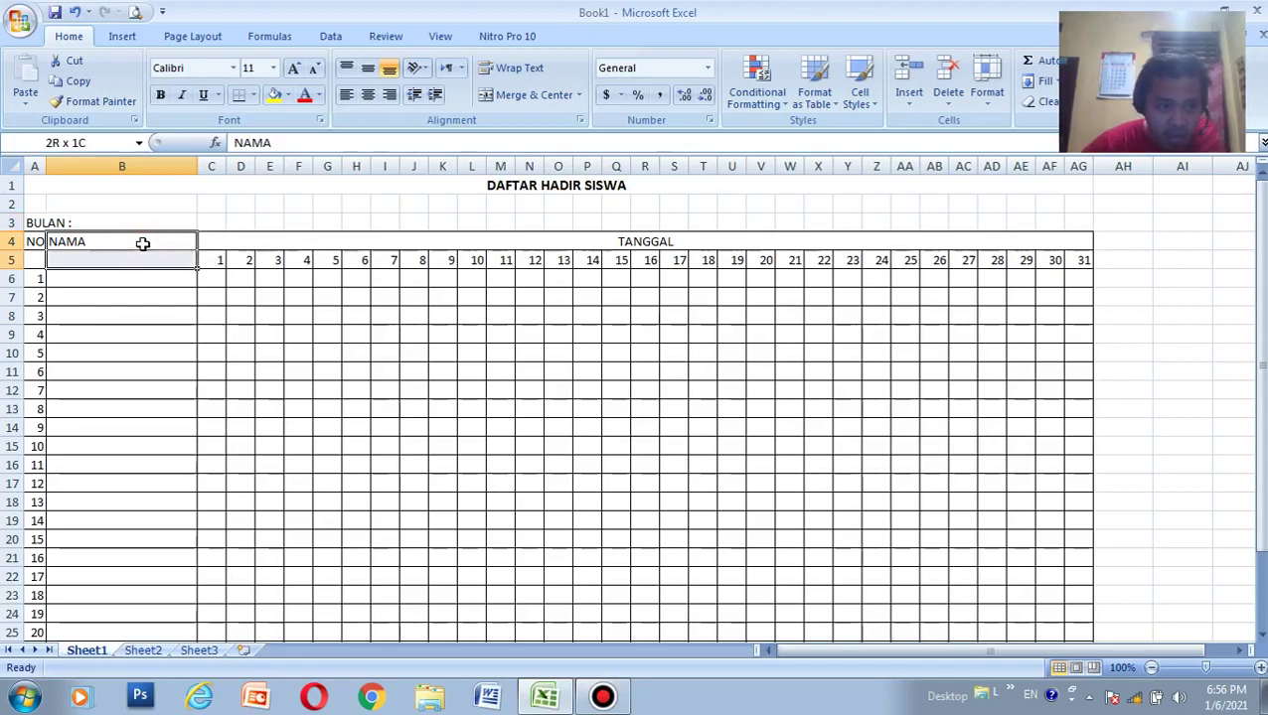
left_click(515, 99)
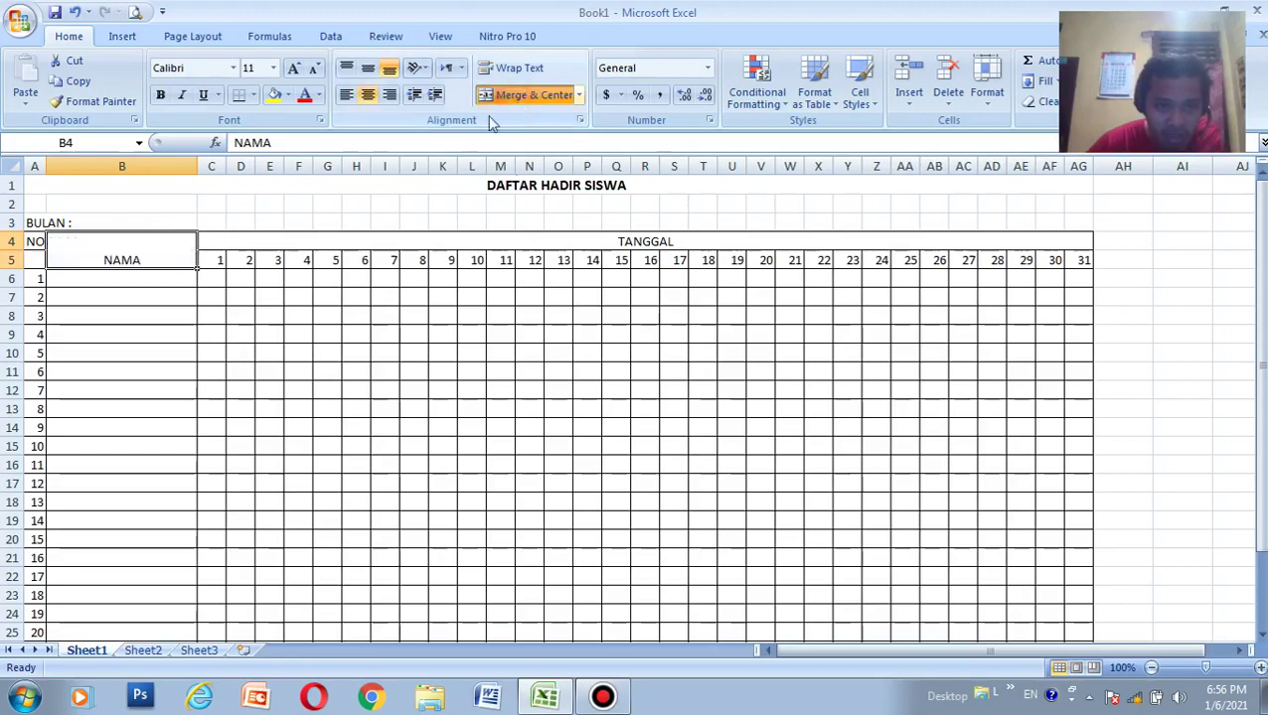
left_click(124, 287)
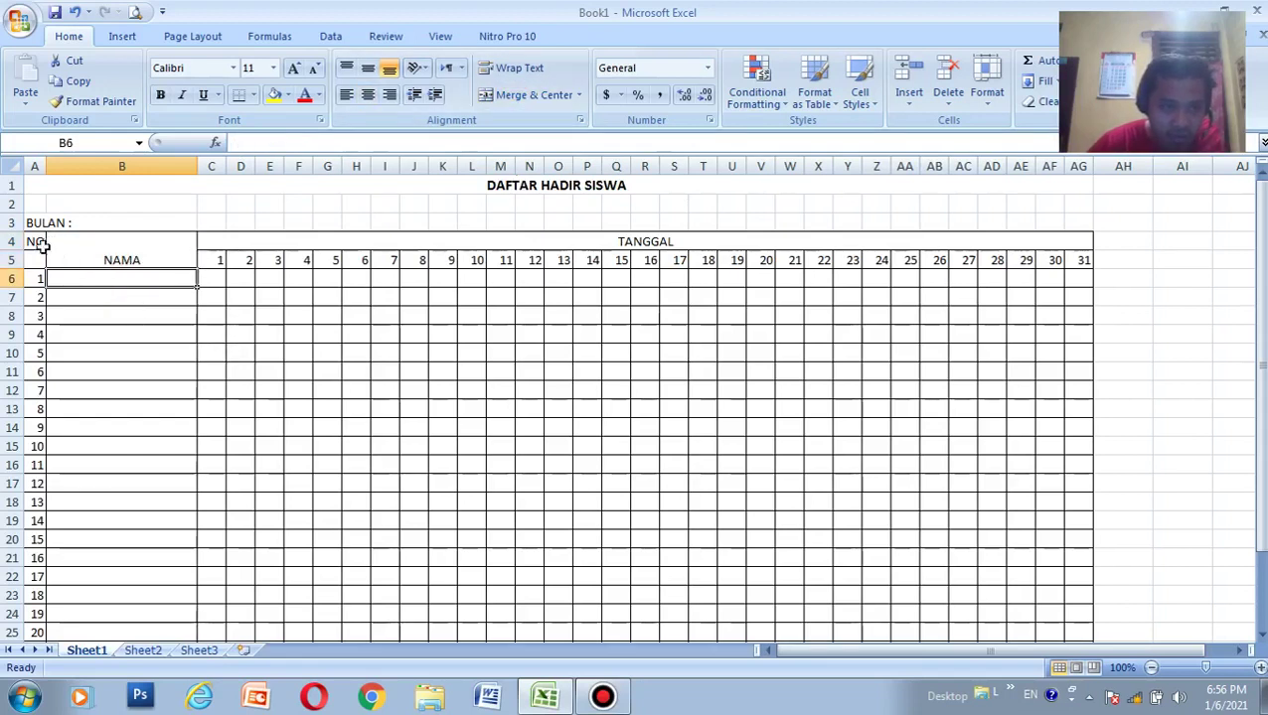
Merge and centre the NO header across A4:A5.
left_click_drag(35, 242, 35, 261)
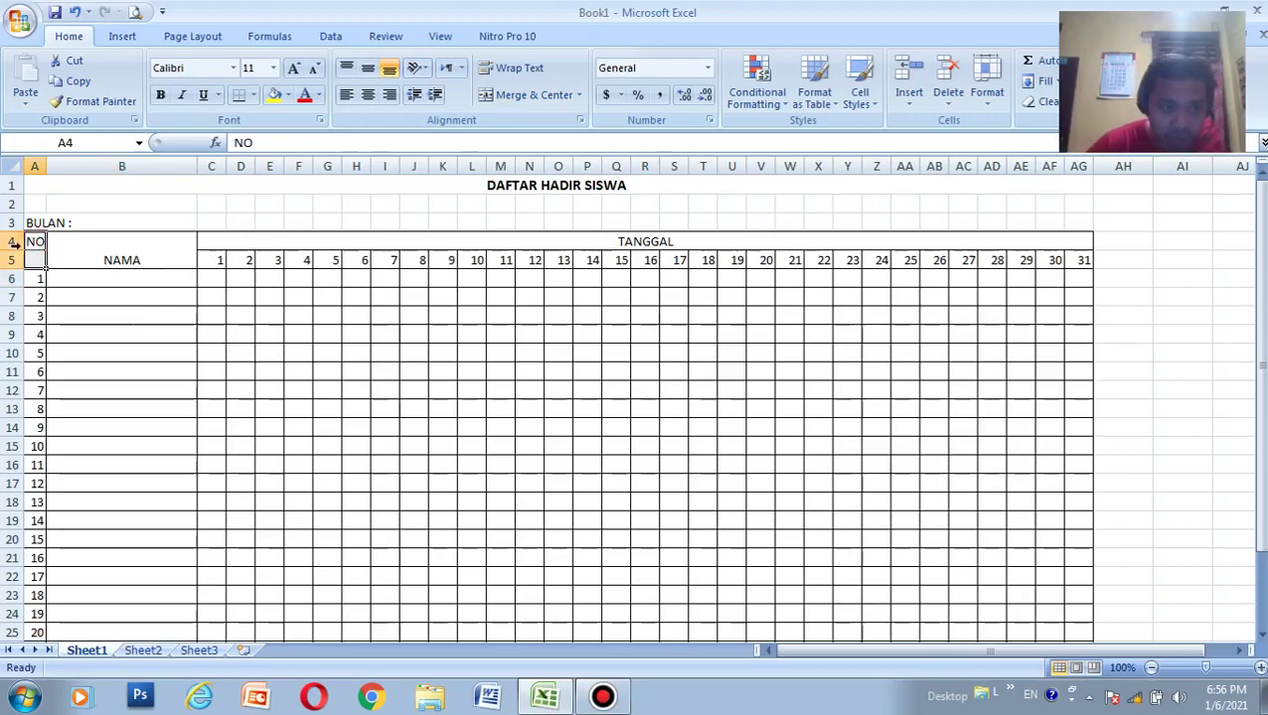
left_click(527, 95)
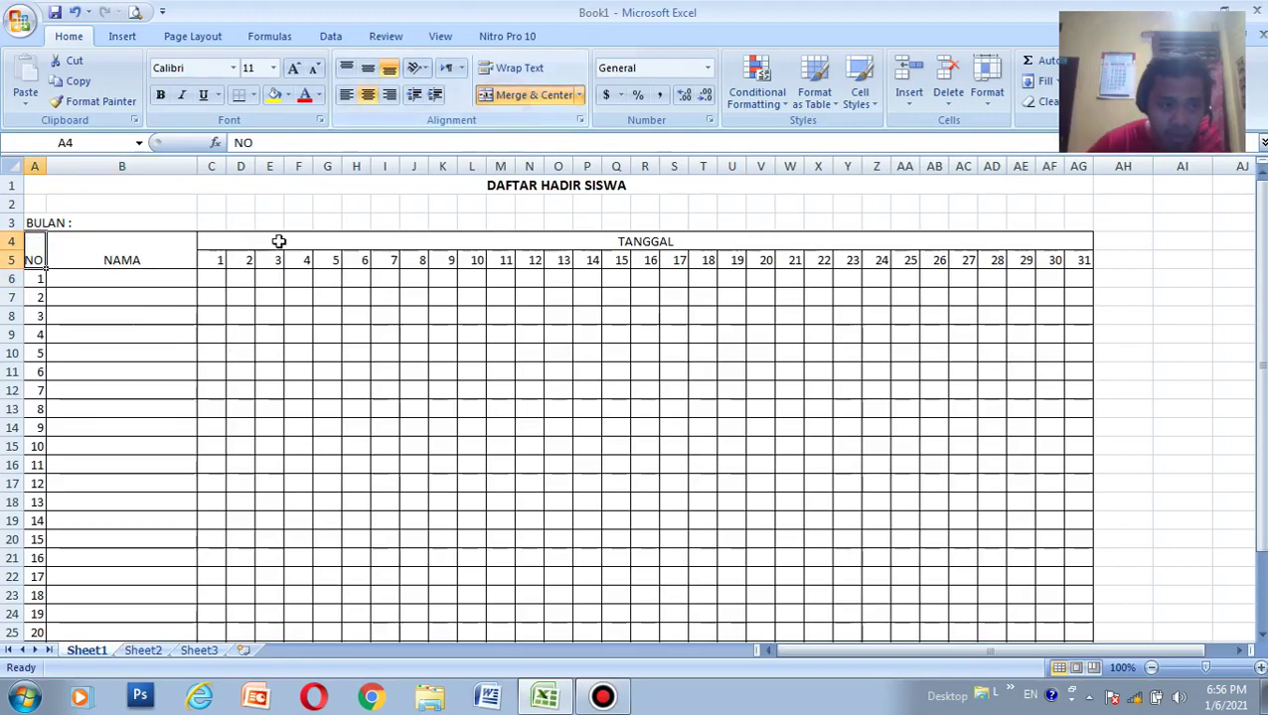
left_click(119, 250)
left_click(36, 253)
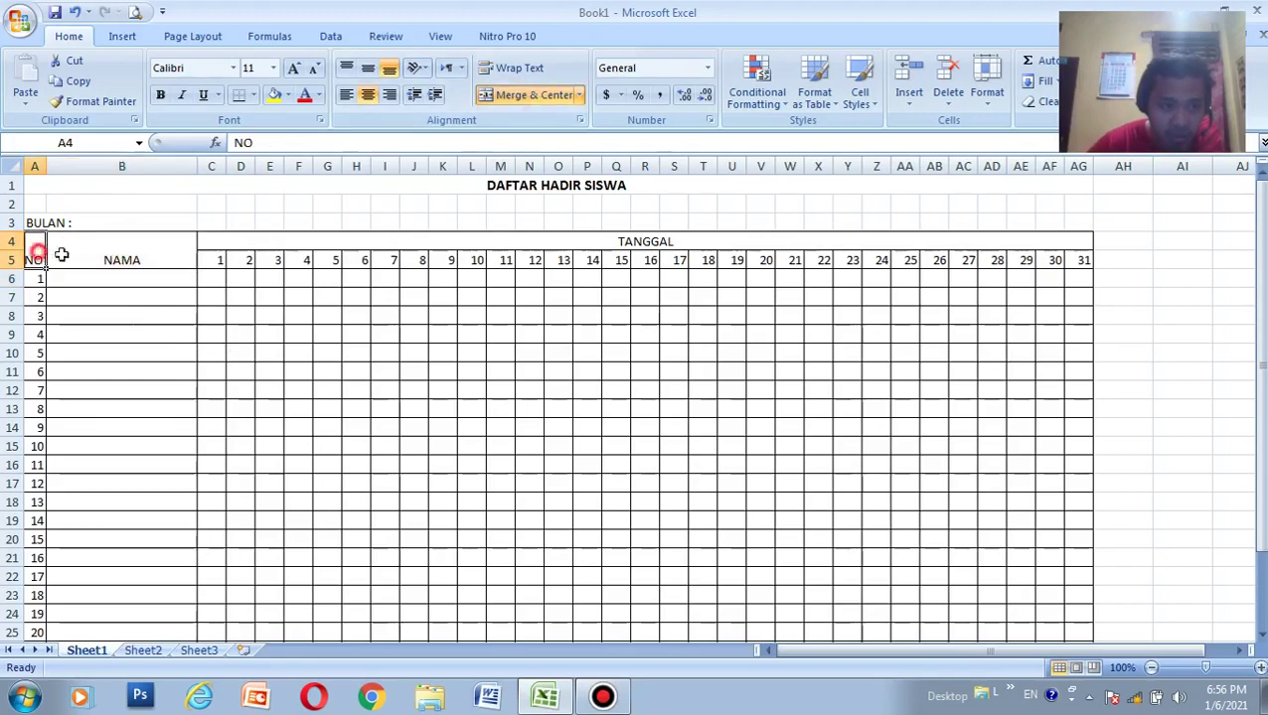
left_click(133, 298)
Select the header rows A4:AG5 and centre their text horizontally.
left_click(27, 240)
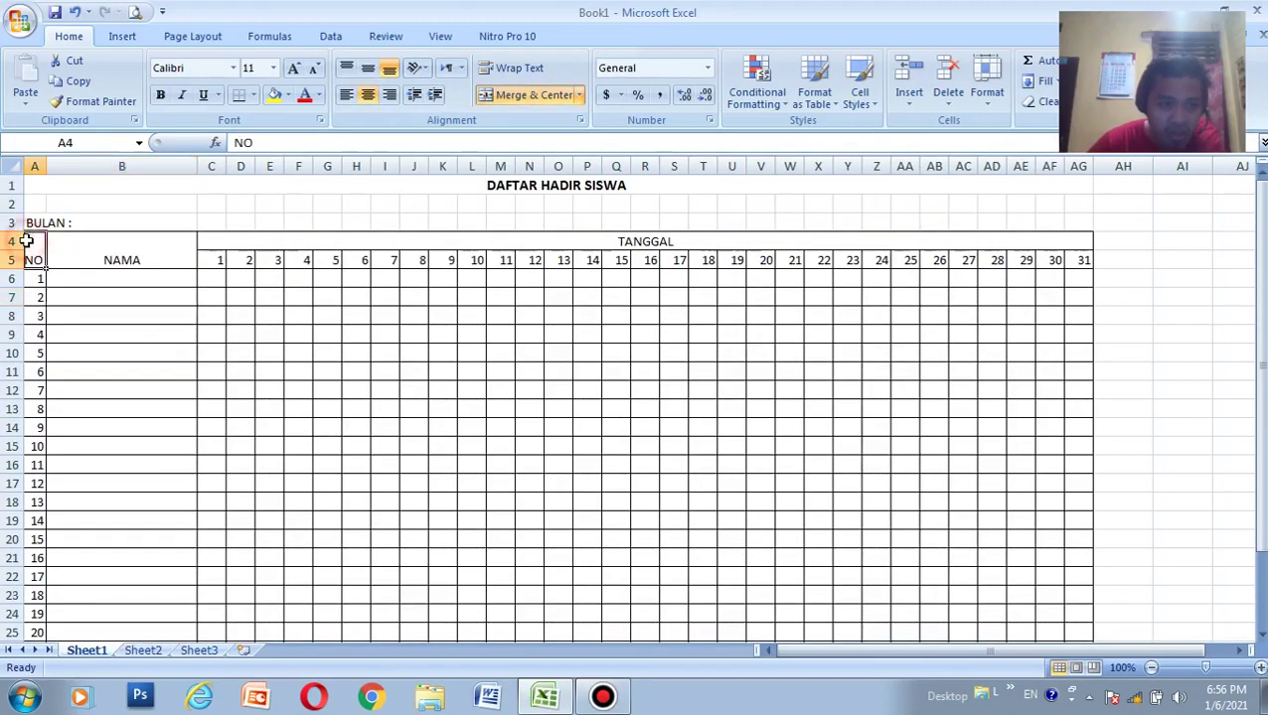
key("shift+Right")
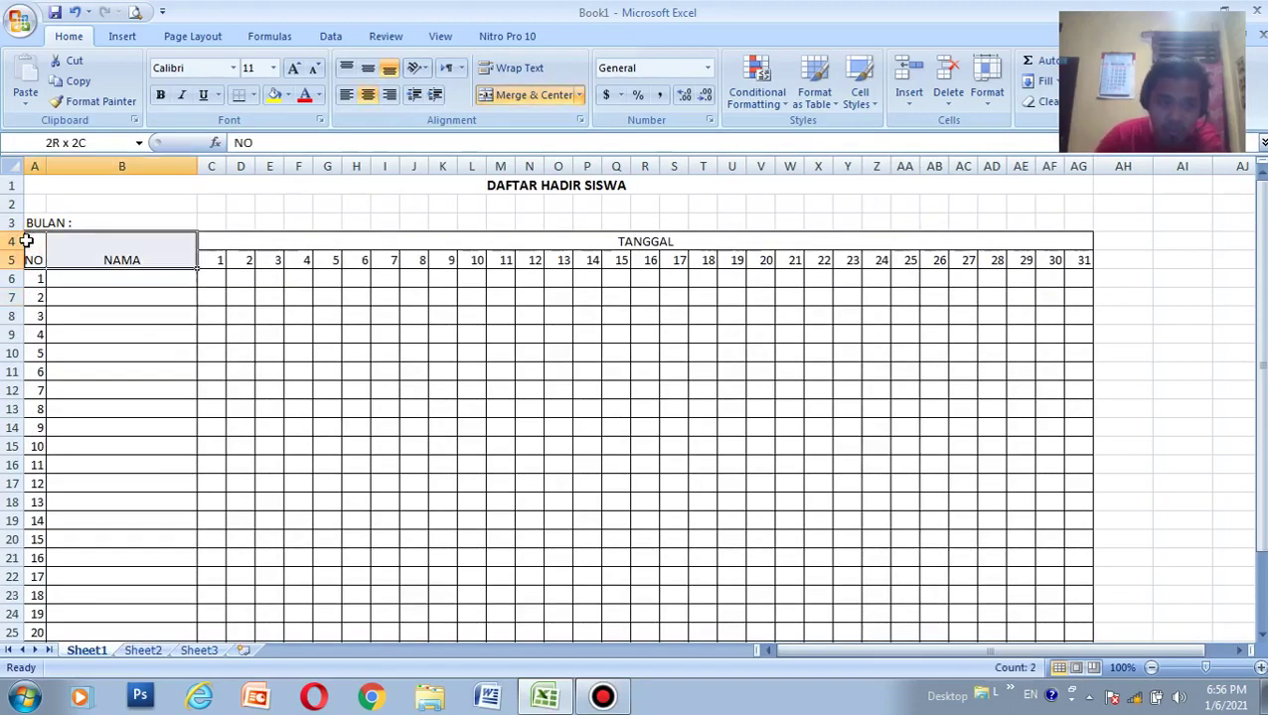
key("ctrl+shift+Right")
key("shift+Right")
key("shift+Left")
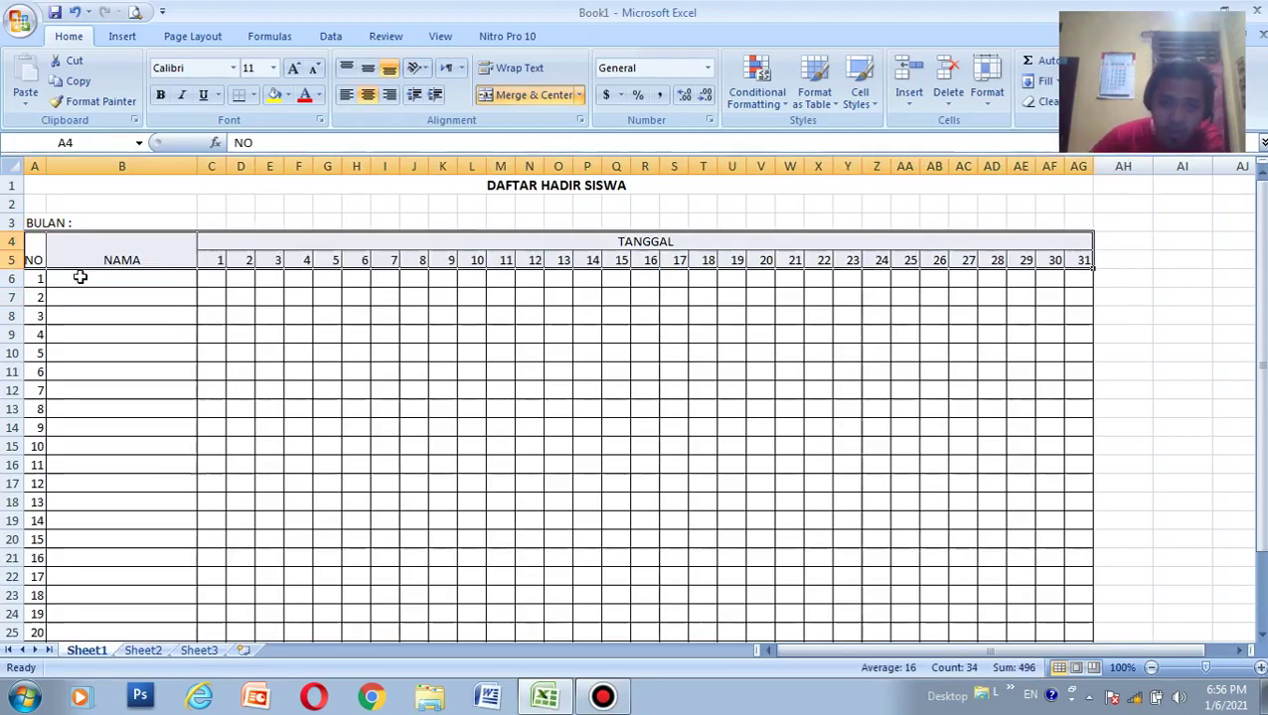
left_click(367, 97)
Centre and middle-align the NO, NAMA headers and day numbers 1–31 in A4:AG5.
left_click(367, 97)
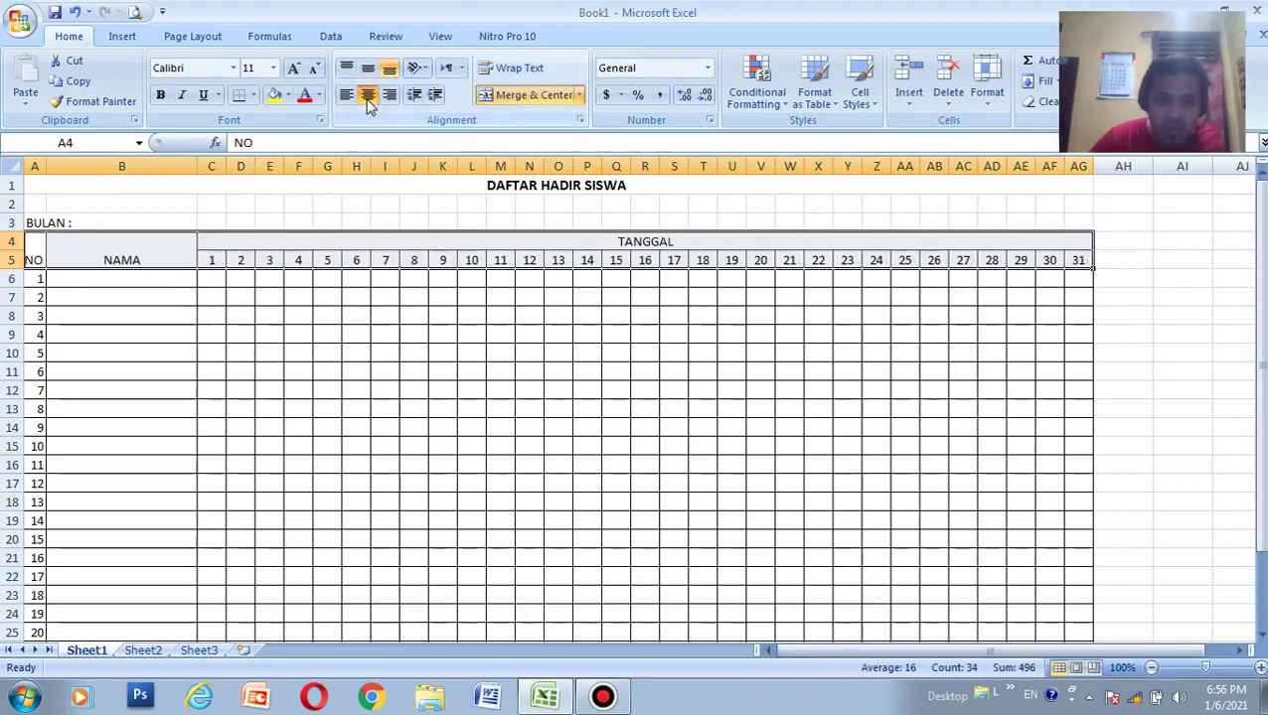
left_click(368, 70)
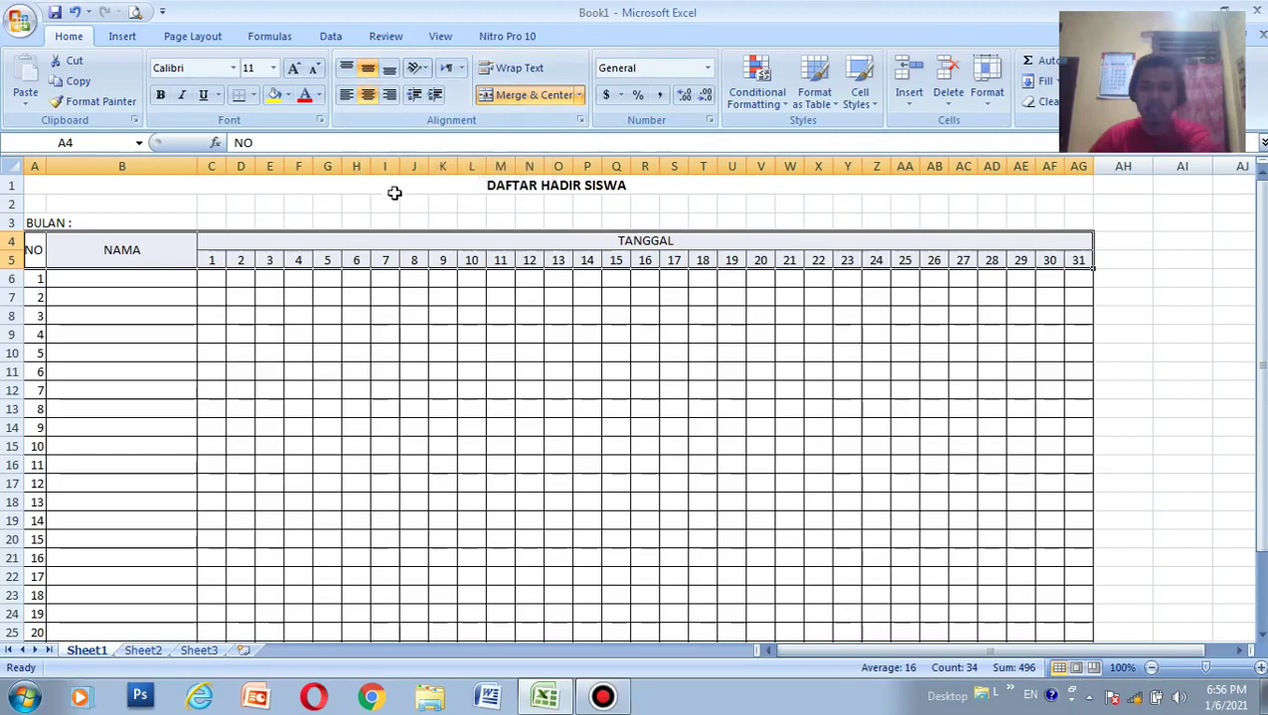
left_click(507, 295)
scroll(311, 294, "down", 3)
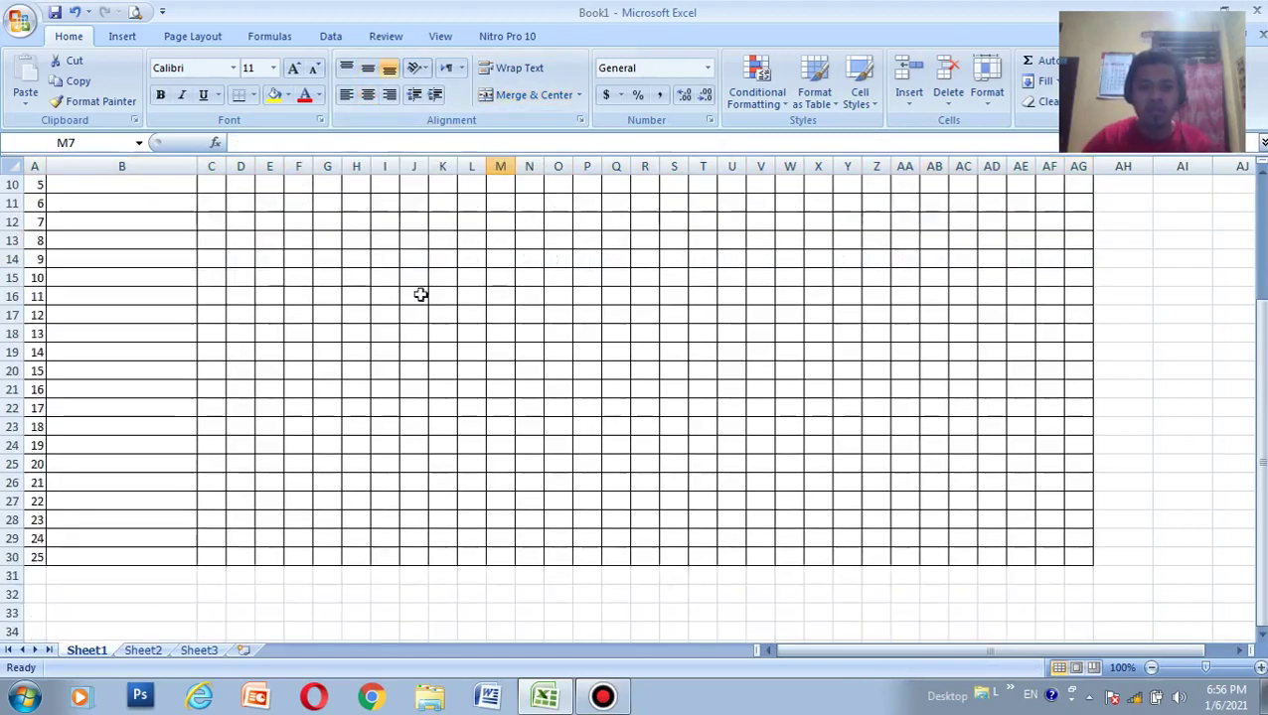
scroll(580, 348, "down", 2)
scroll(993, 417, "down", 1)
Review the bordered table, checking the merged NAMA header and the column B name cells.
left_click_drag(1262, 452, 1260, 456)
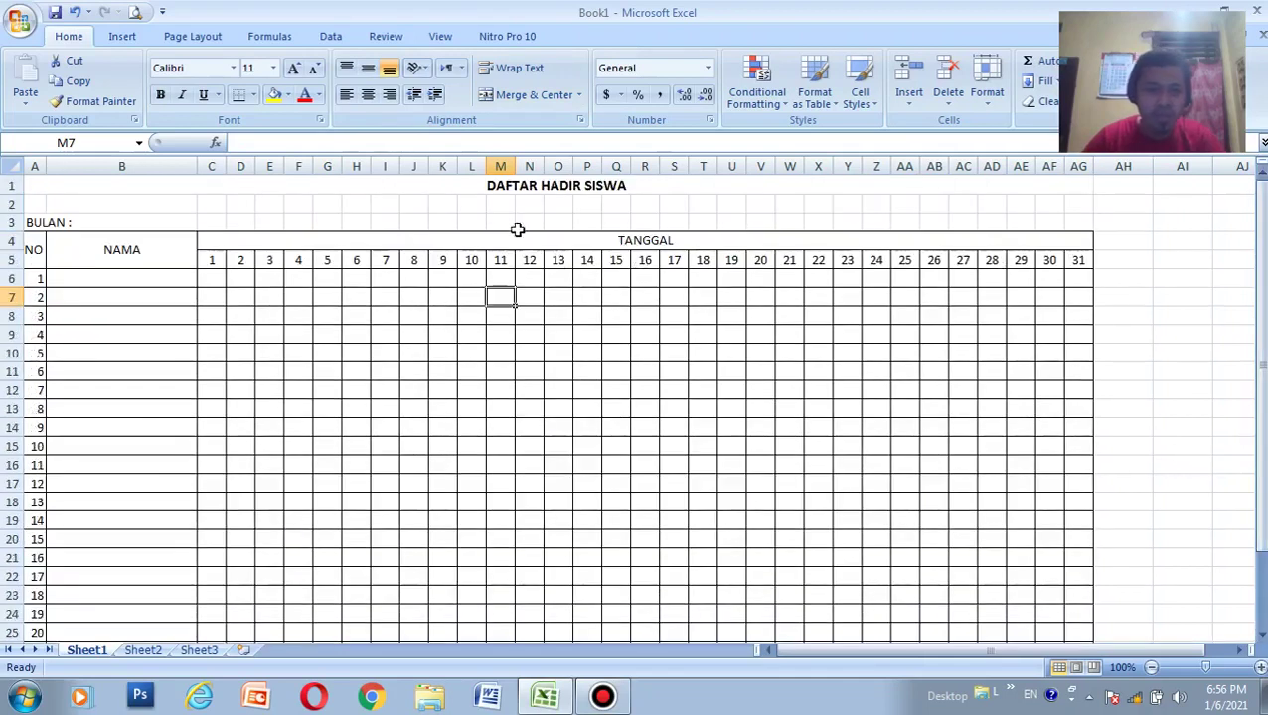
scroll(383, 284, "down", 3)
scroll(382, 285, "up", 2)
scroll(383, 287, "up", 1)
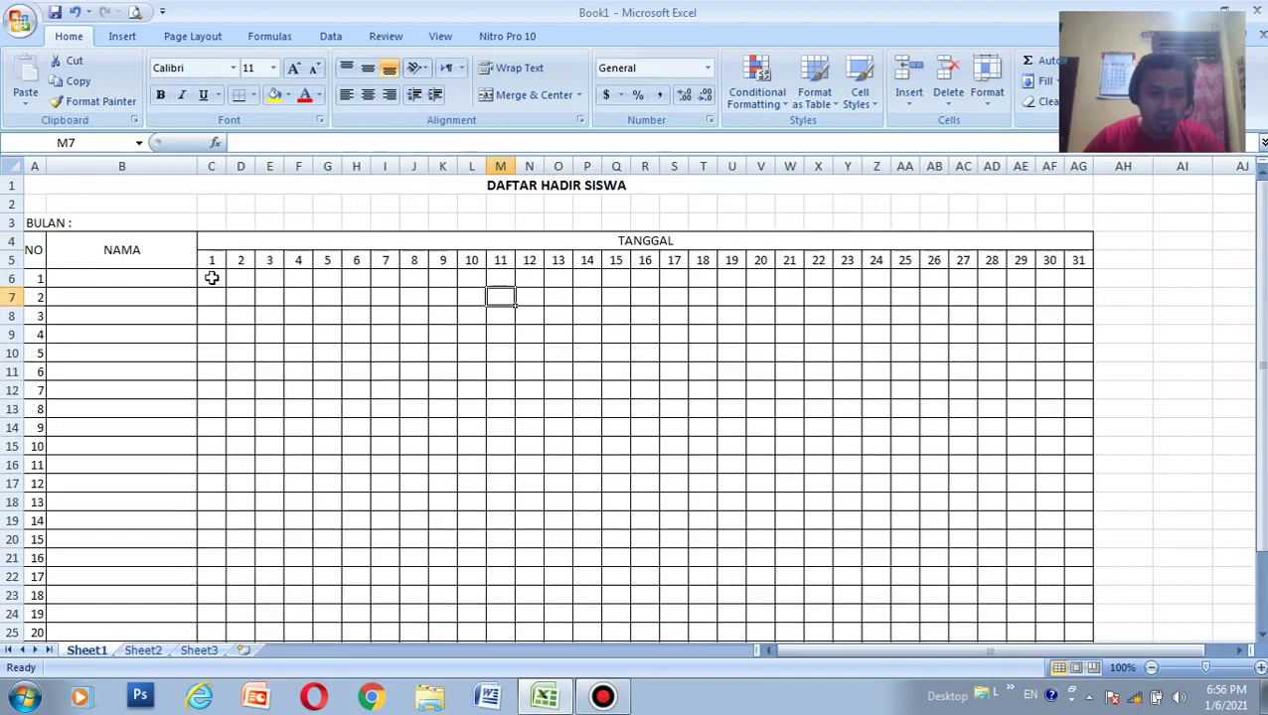
left_click(163, 279)
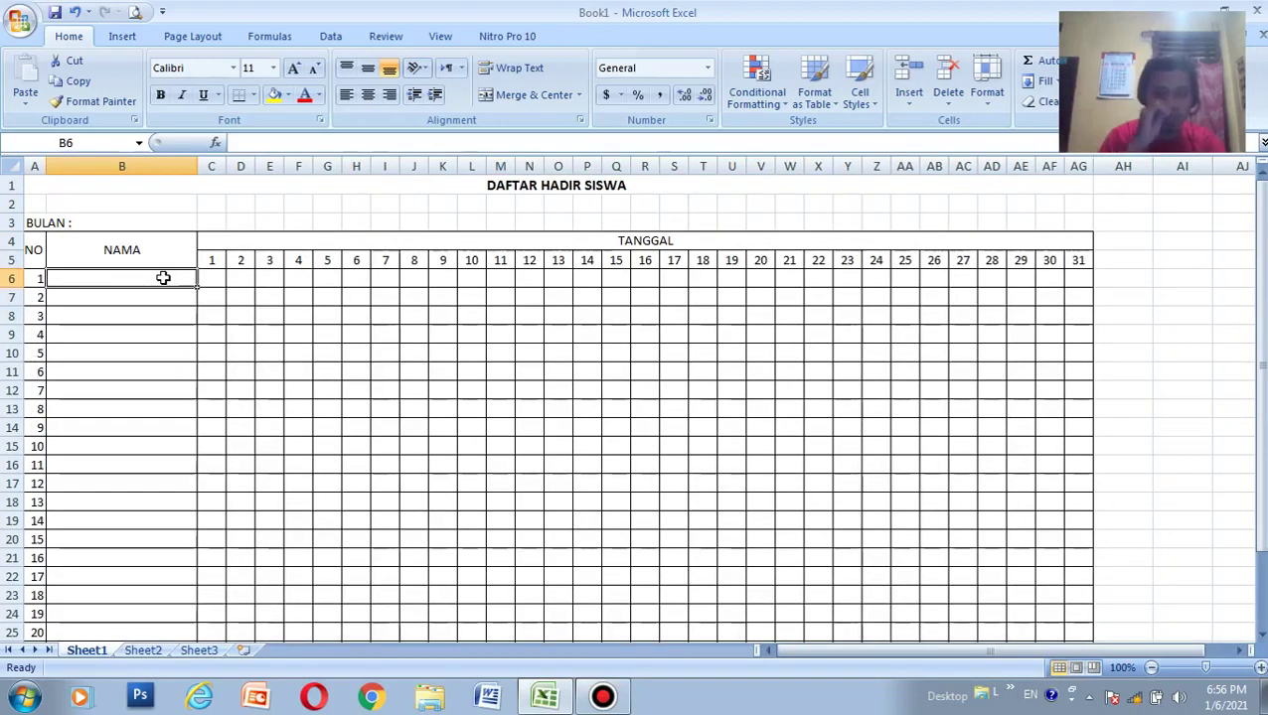
left_click(135, 294)
key("Up")
key("Up")
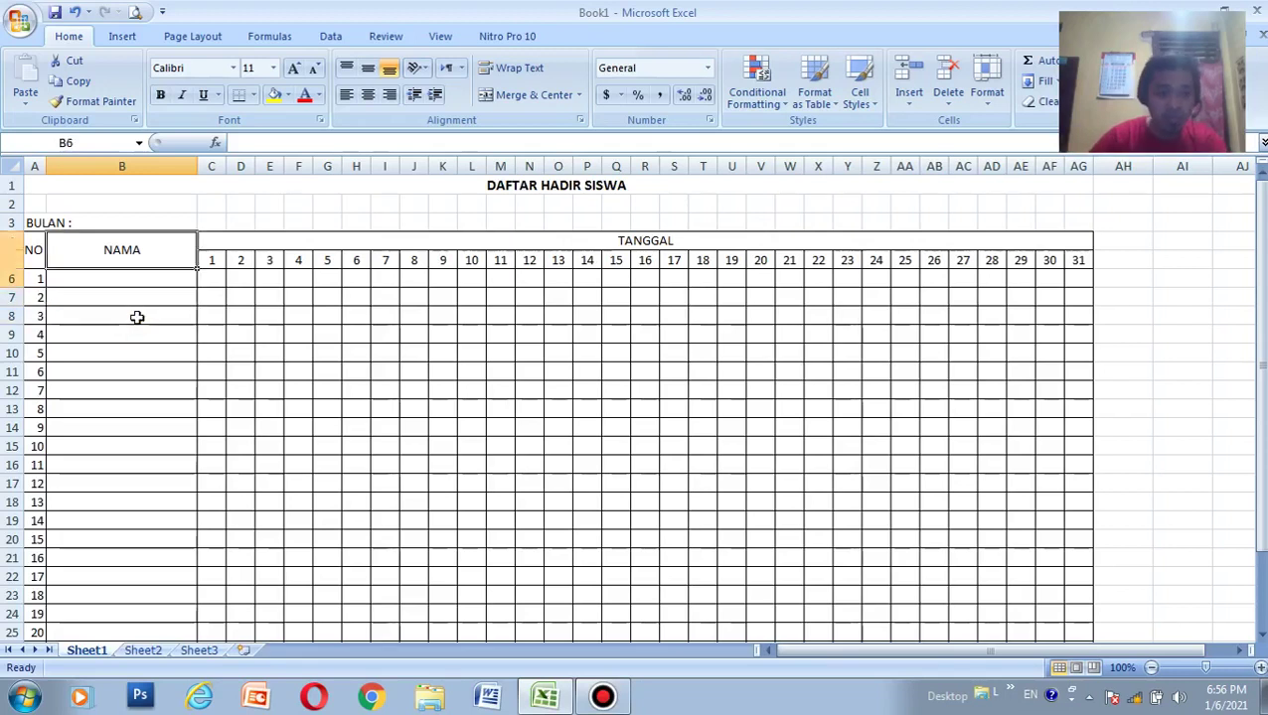
left_click(299, 230)
left_click(356, 349)
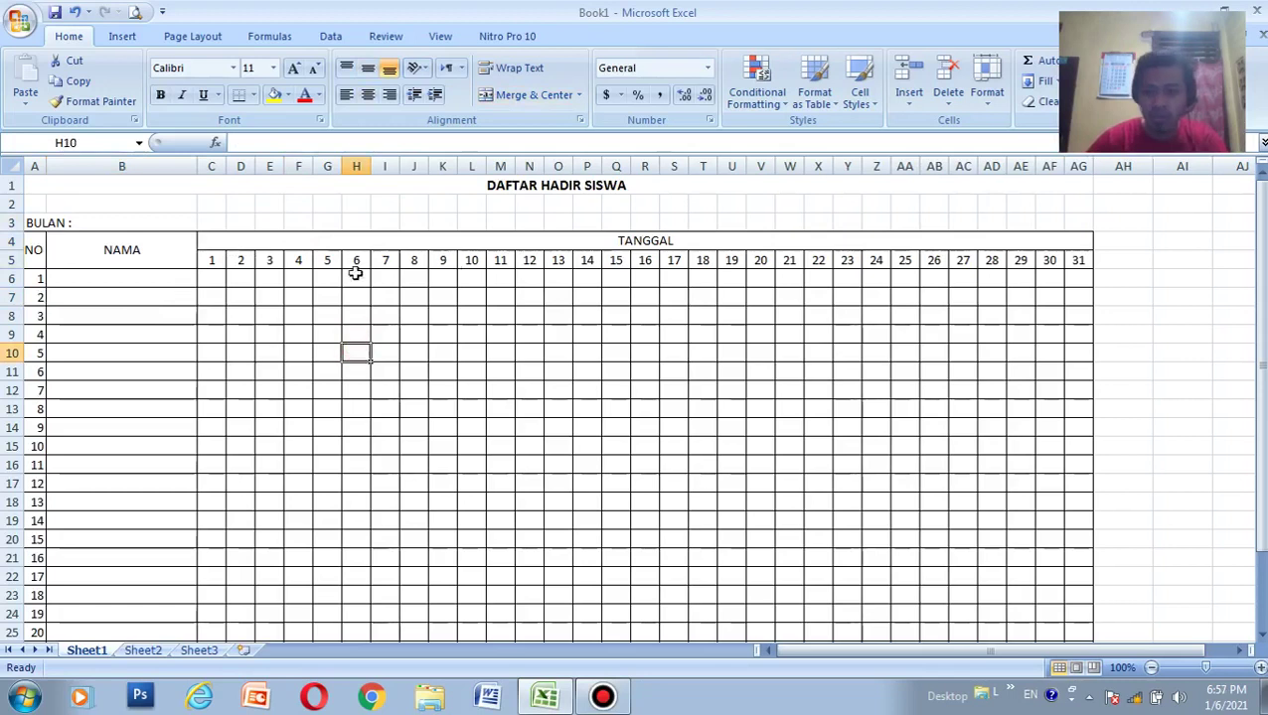
scroll(355, 274, "down", 4)
scroll(617, 391, "up", 4)
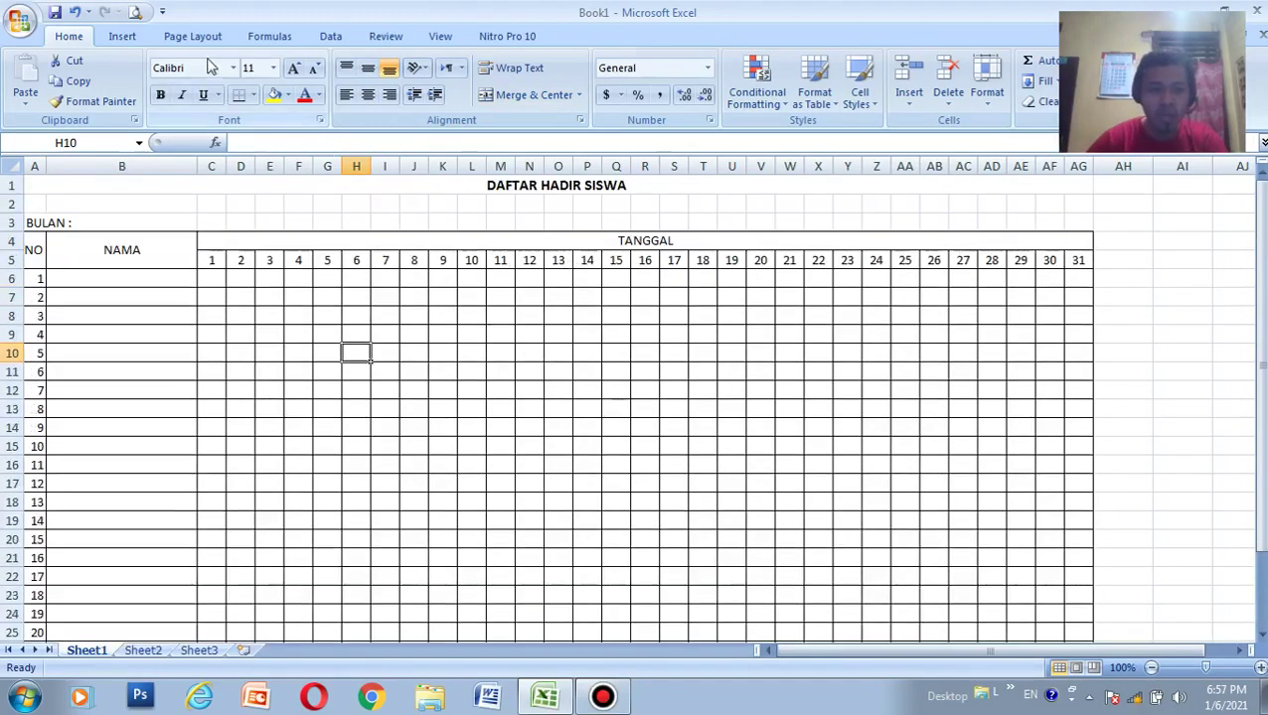
left_click(1136, 311)
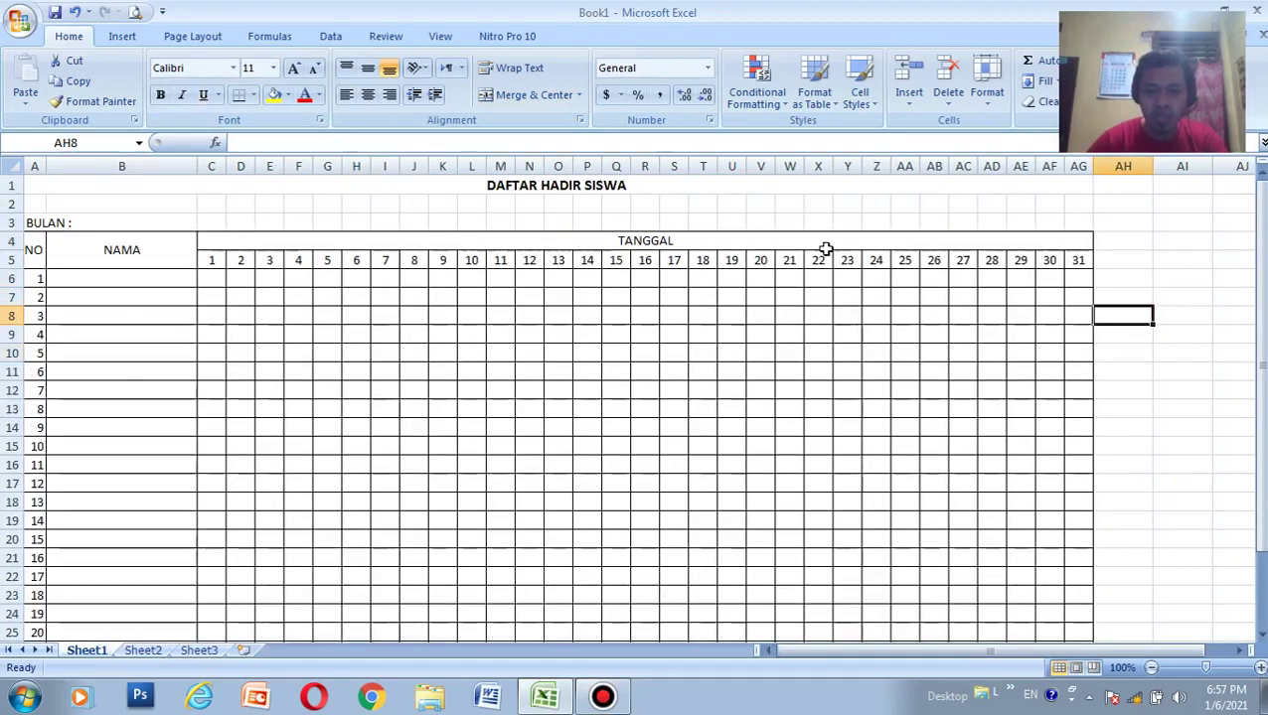
left_click(736, 221)
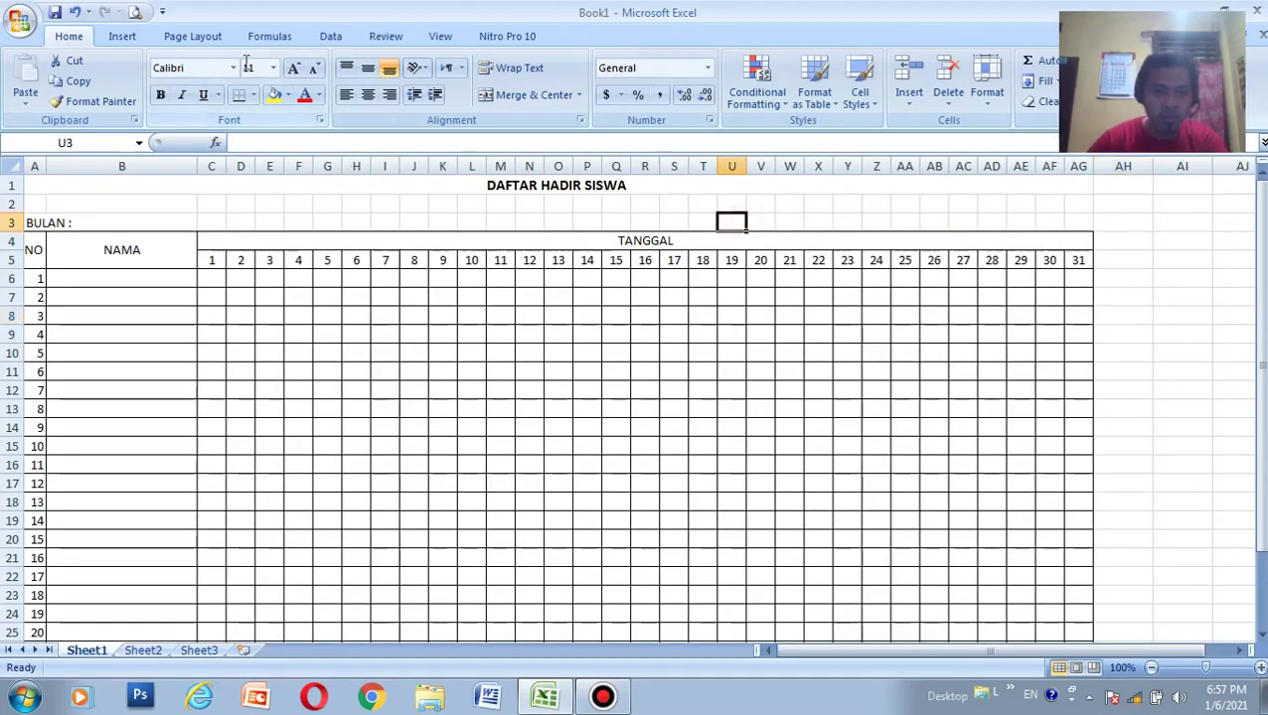
left_click(193, 36)
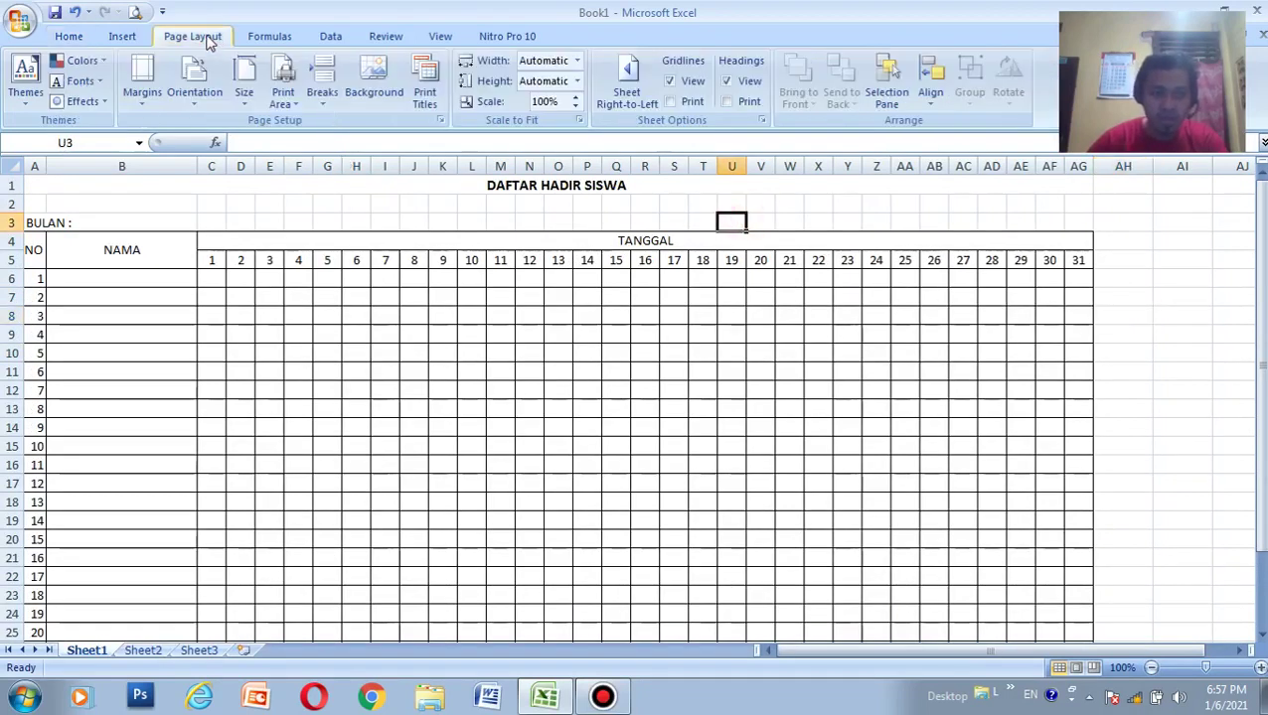
Pick a paper size for the sheet and set the page orientation to Landscape.
left_click(254, 81)
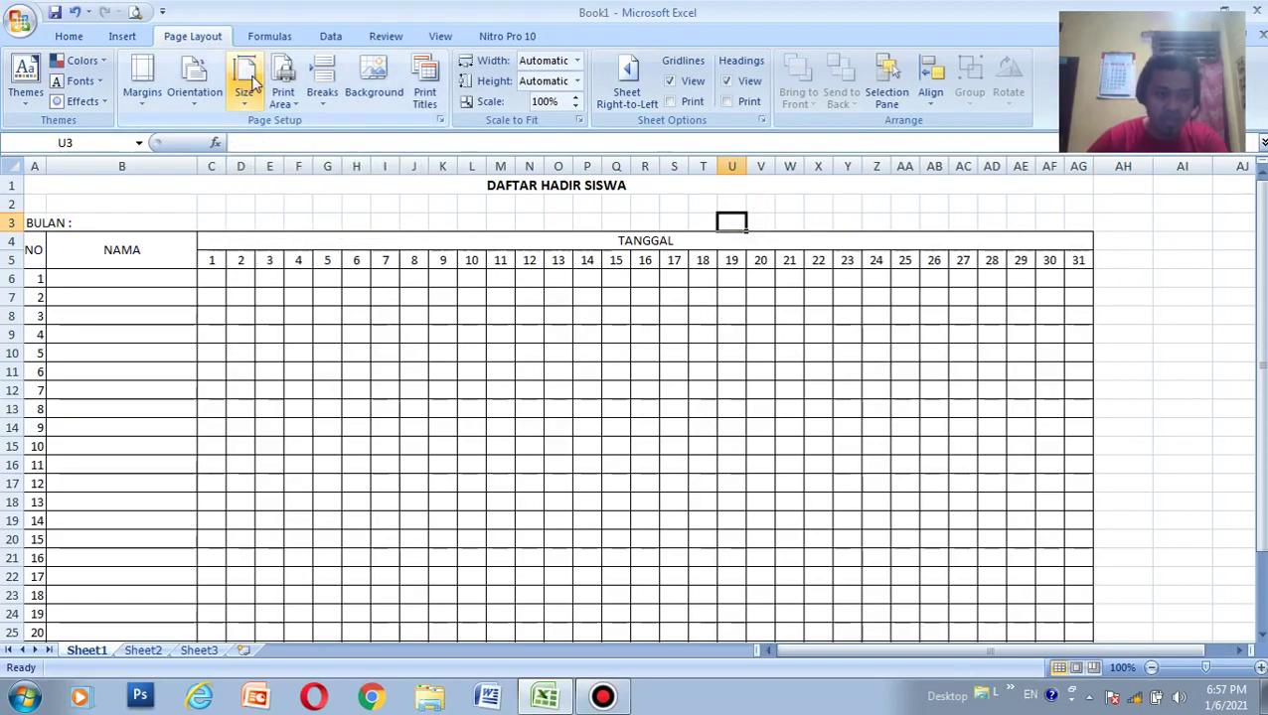
left_click(248, 83)
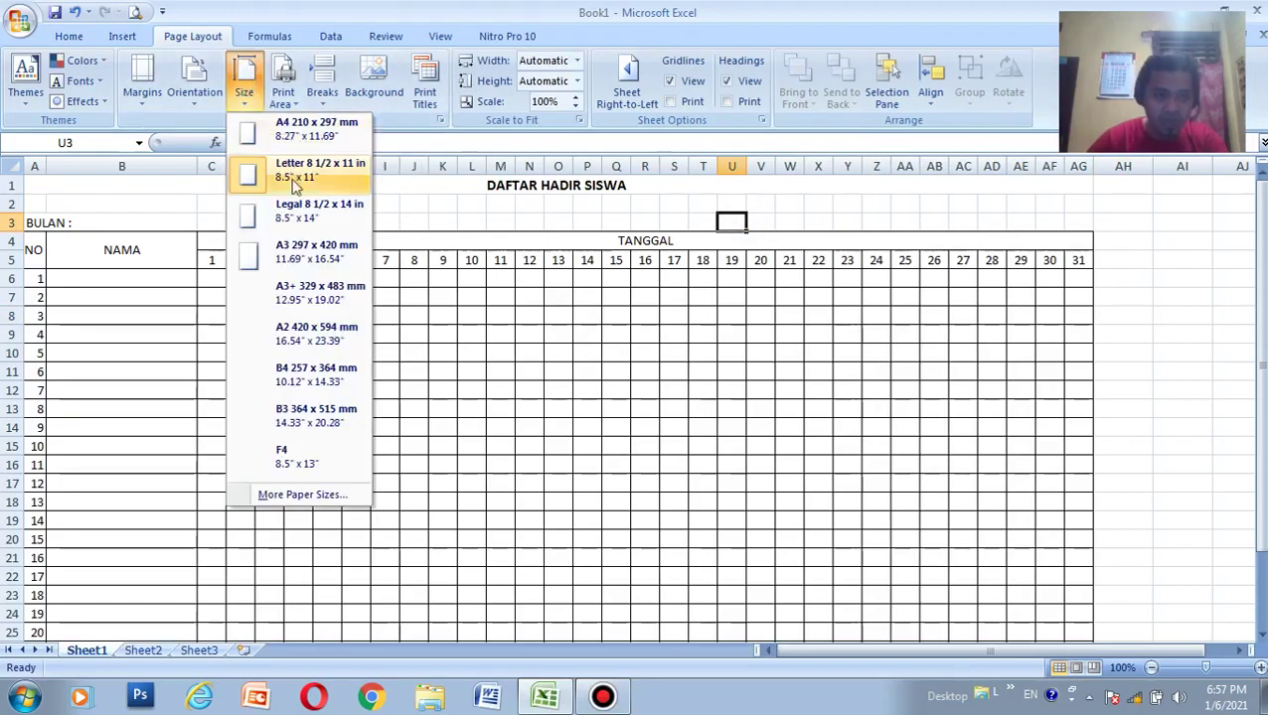
left_click(294, 458)
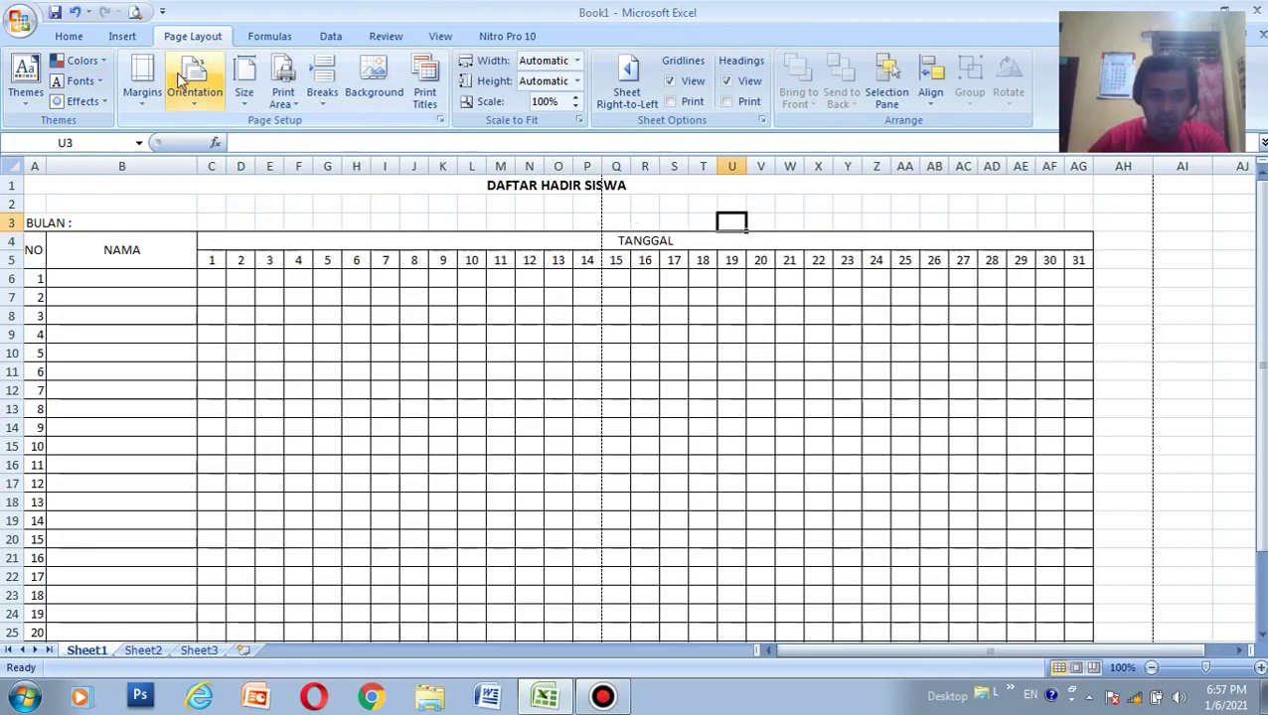
left_click(179, 79)
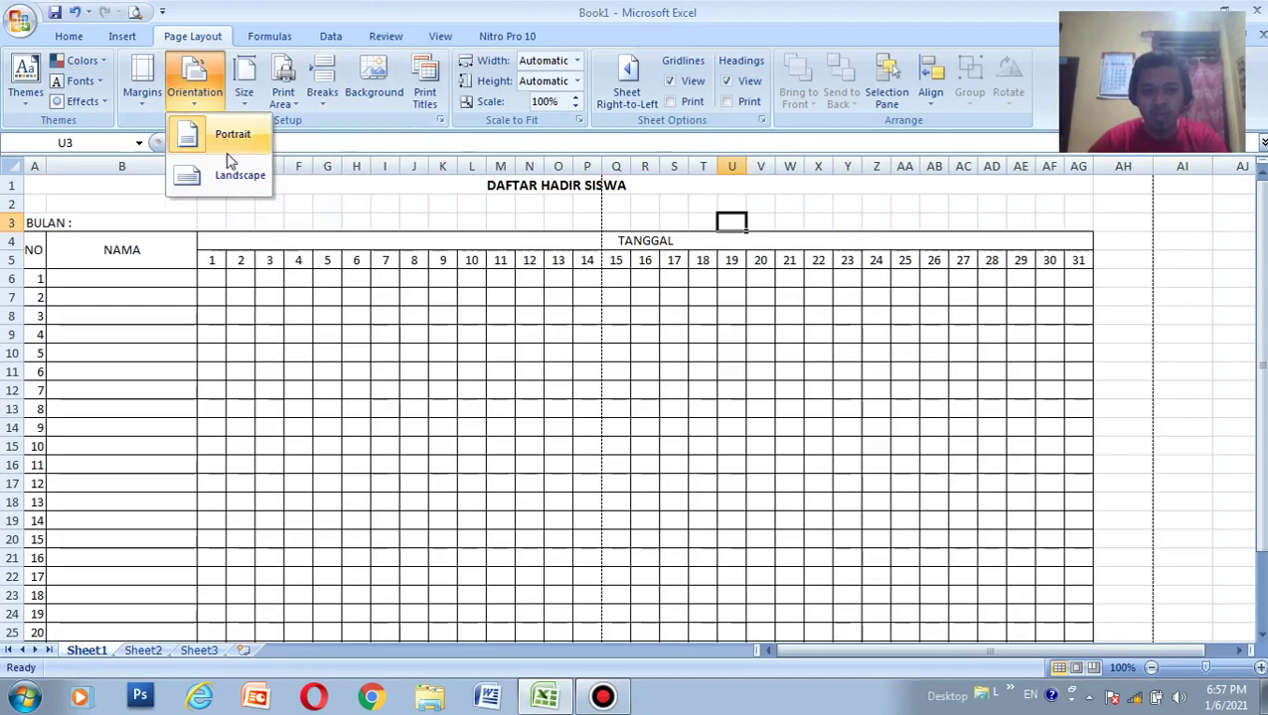
left_click(228, 177)
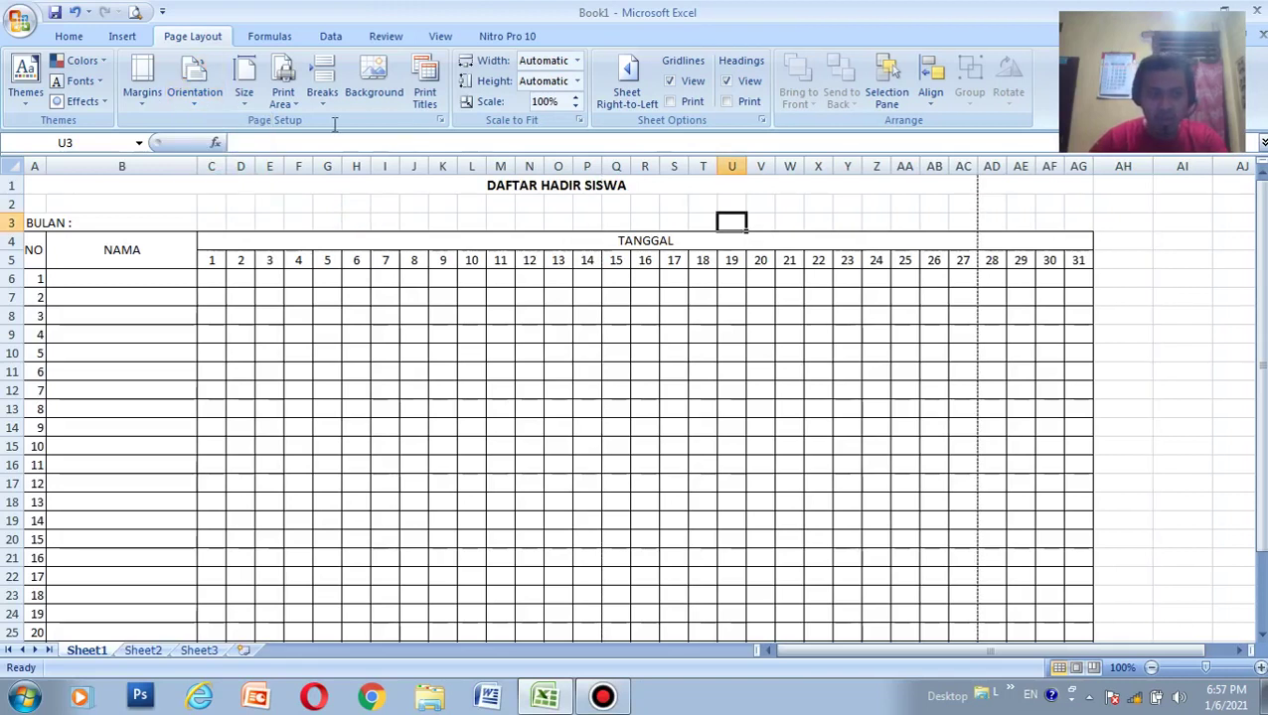
Apply Narrow margins and check where the page edge falls near column AG.
left_click(139, 79)
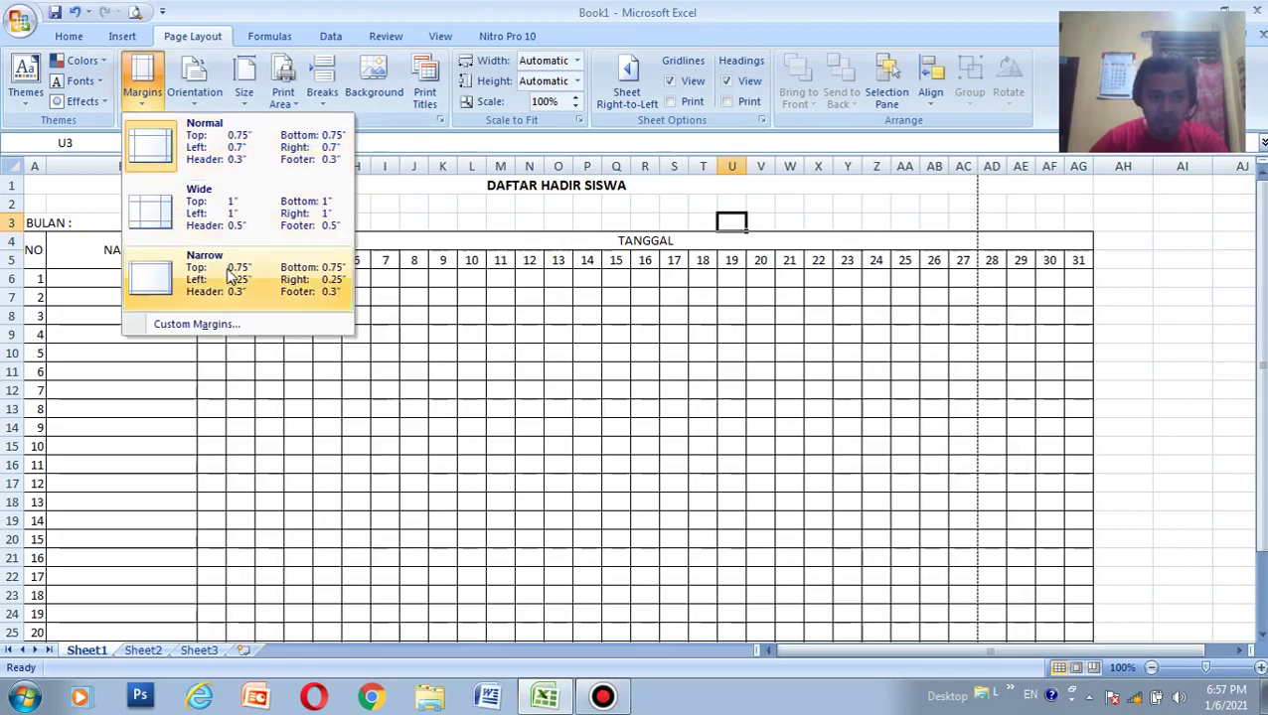
left_click(228, 277)
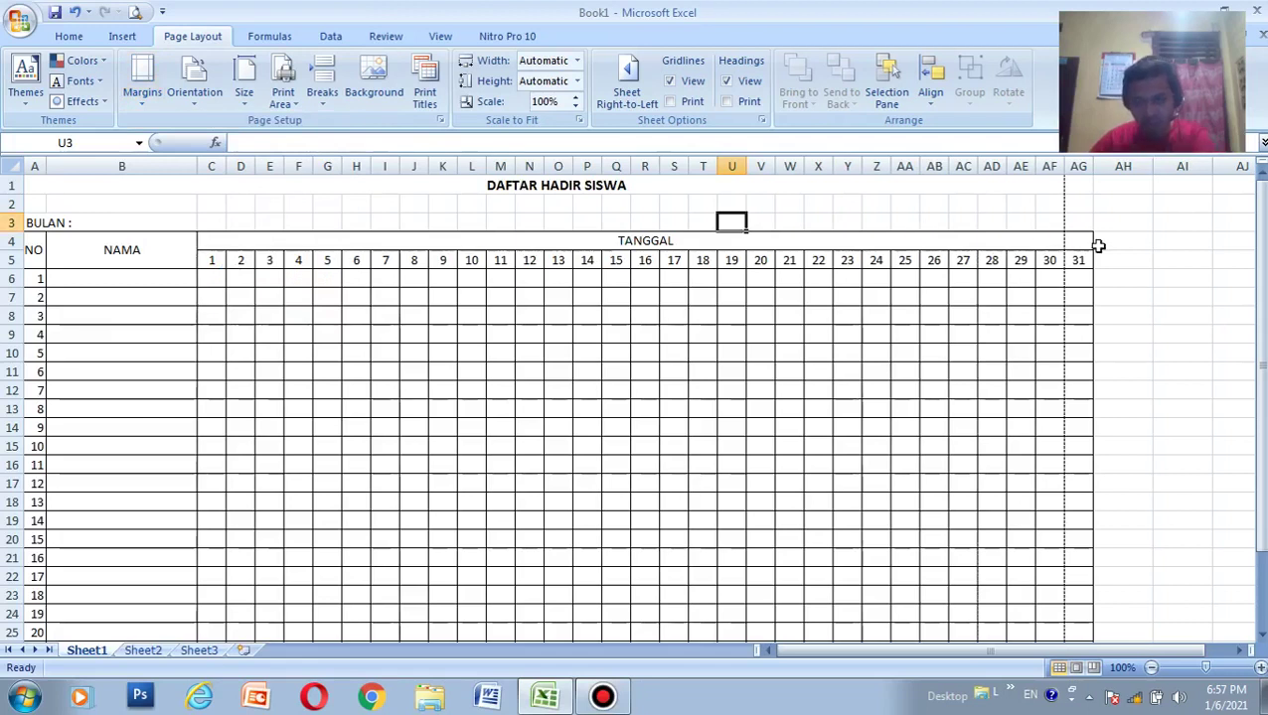
left_click(1070, 242)
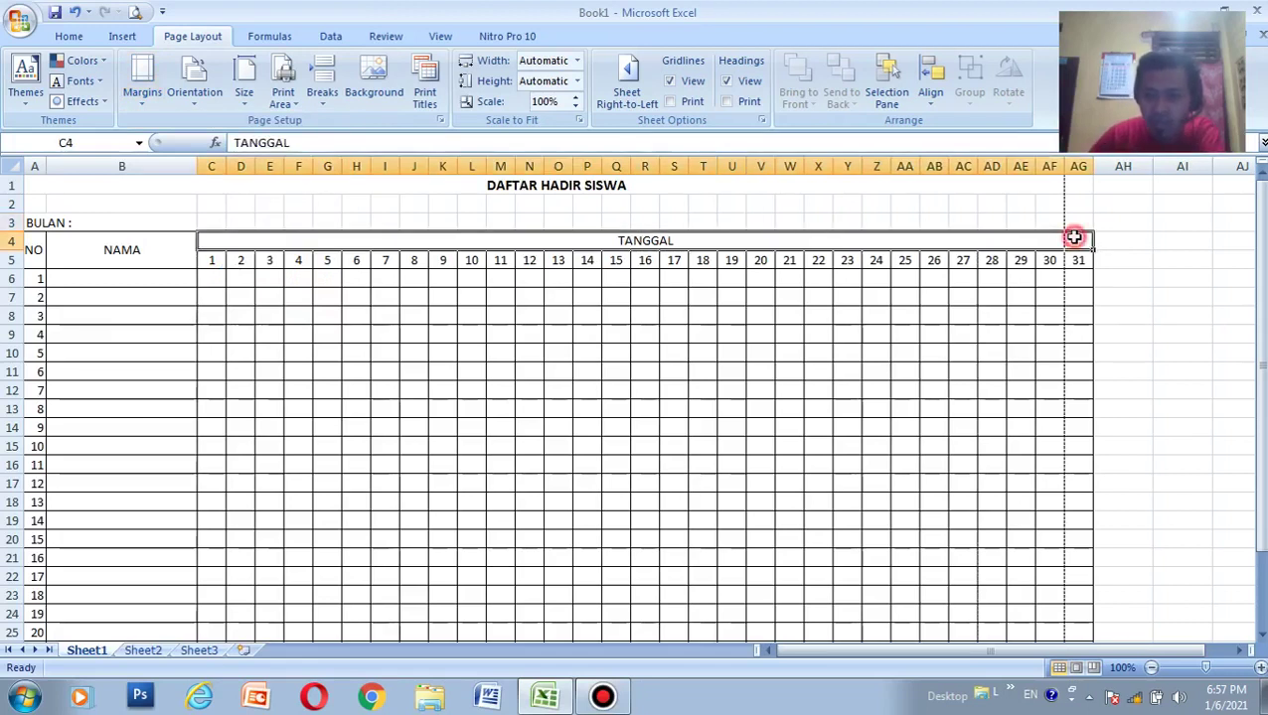
left_click(1078, 169)
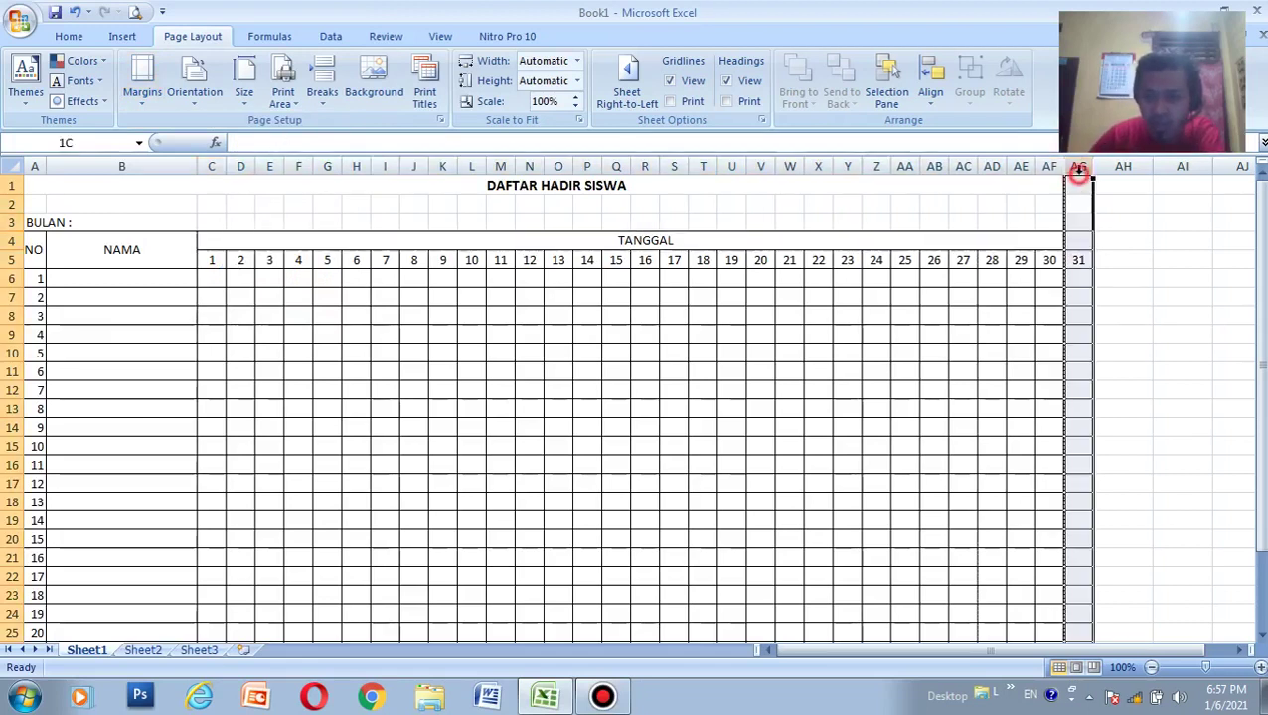
left_click(1123, 240)
left_click(1041, 209)
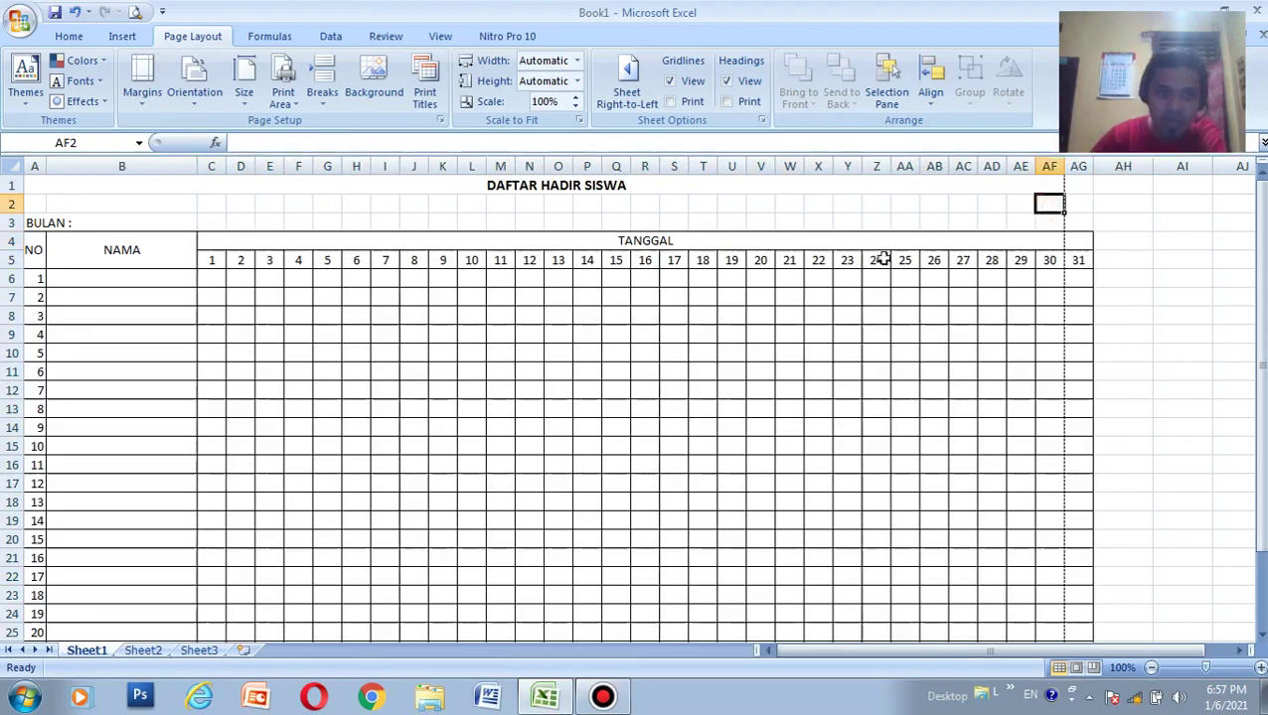
left_click(1120, 246)
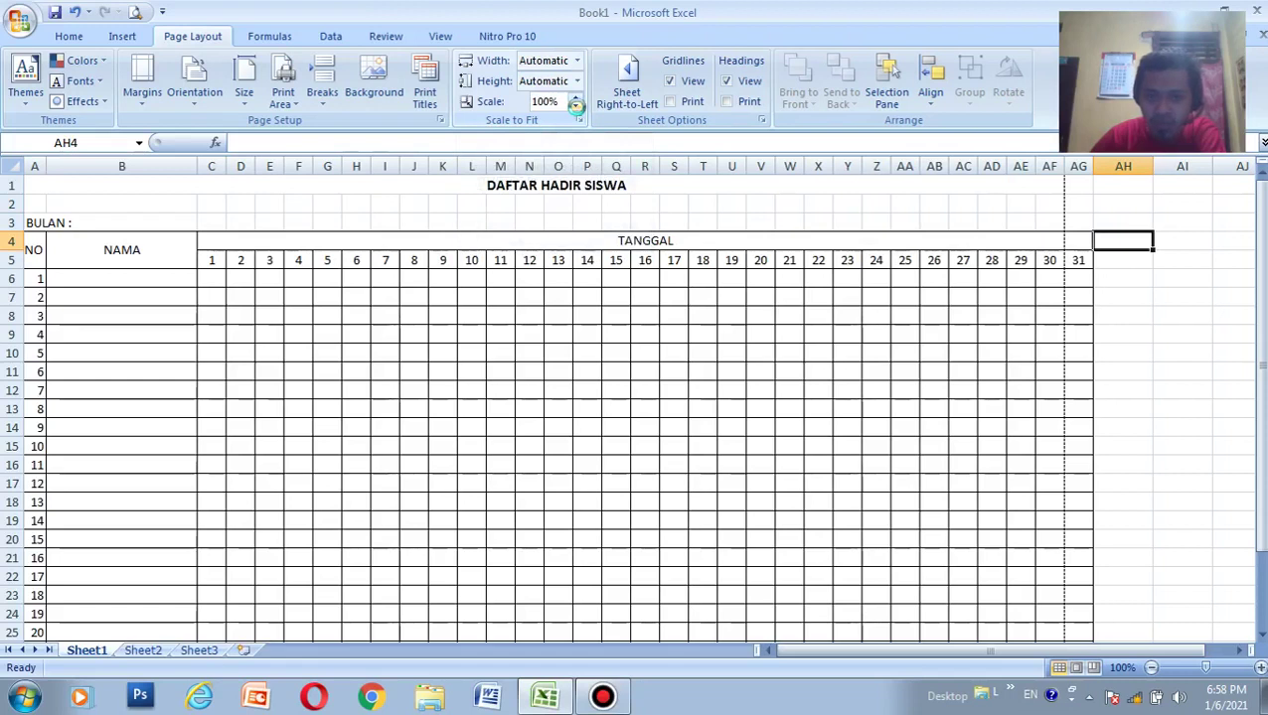
Lower the print scale to 95% and scroll the sheet to confirm the page breaks.
left_click(576, 108)
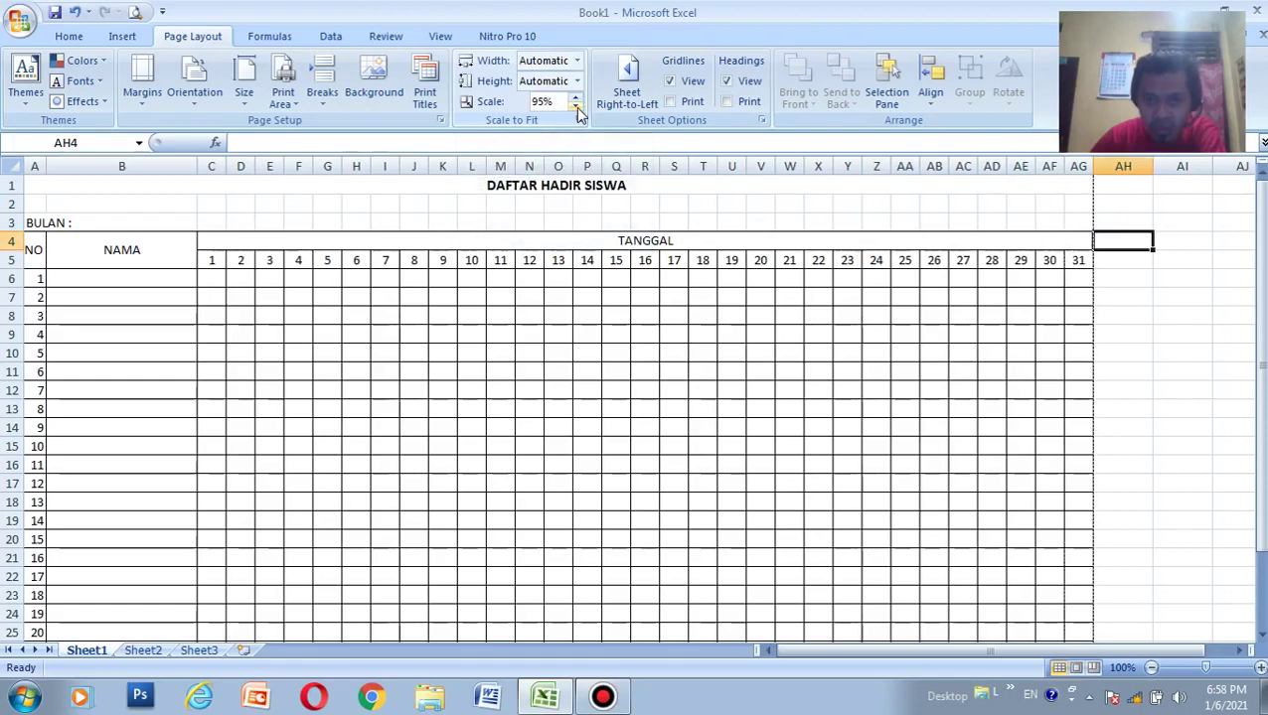
left_click(1166, 290)
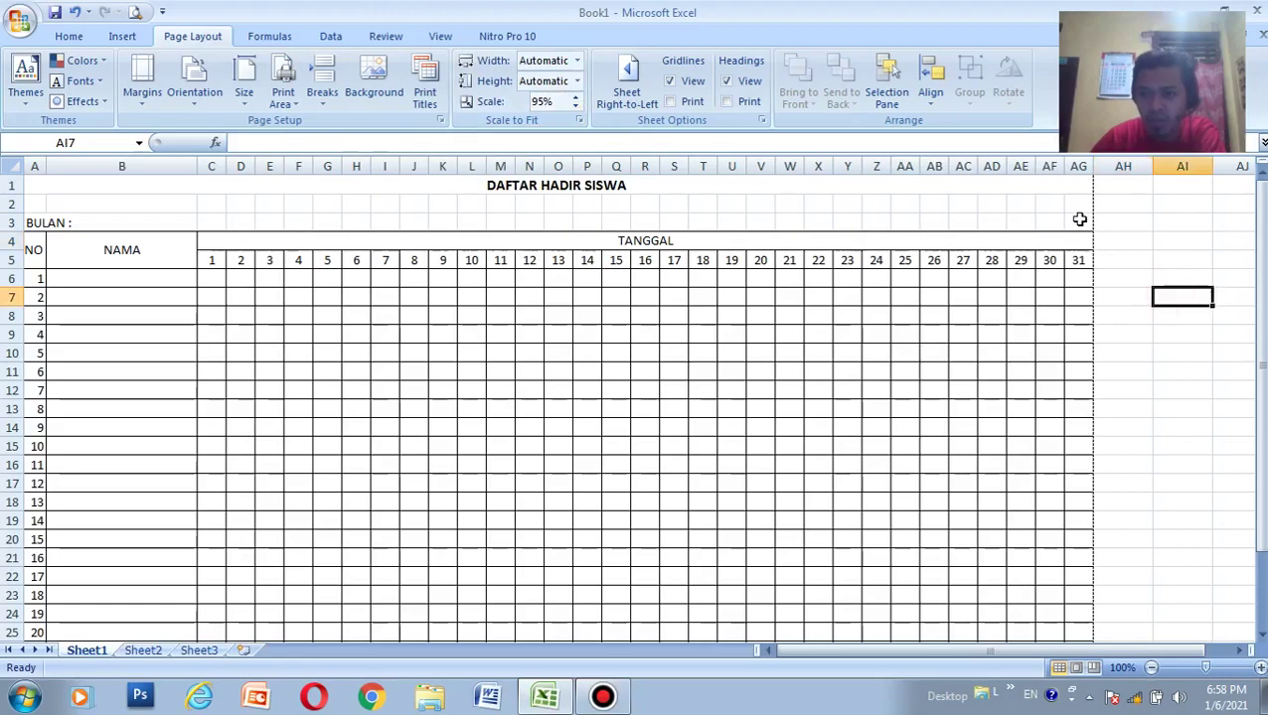
scroll(1084, 217, "down", 4)
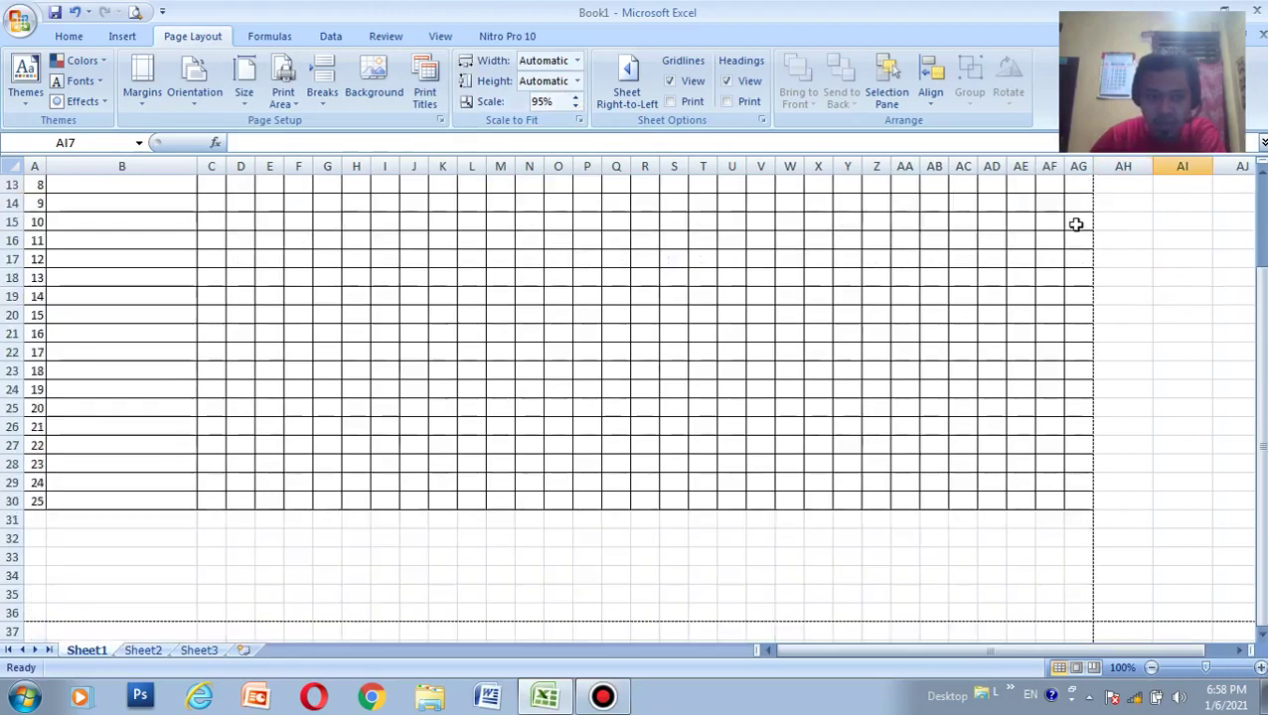
scroll(1093, 258, "down", 3)
scroll(512, 414, "up", 2)
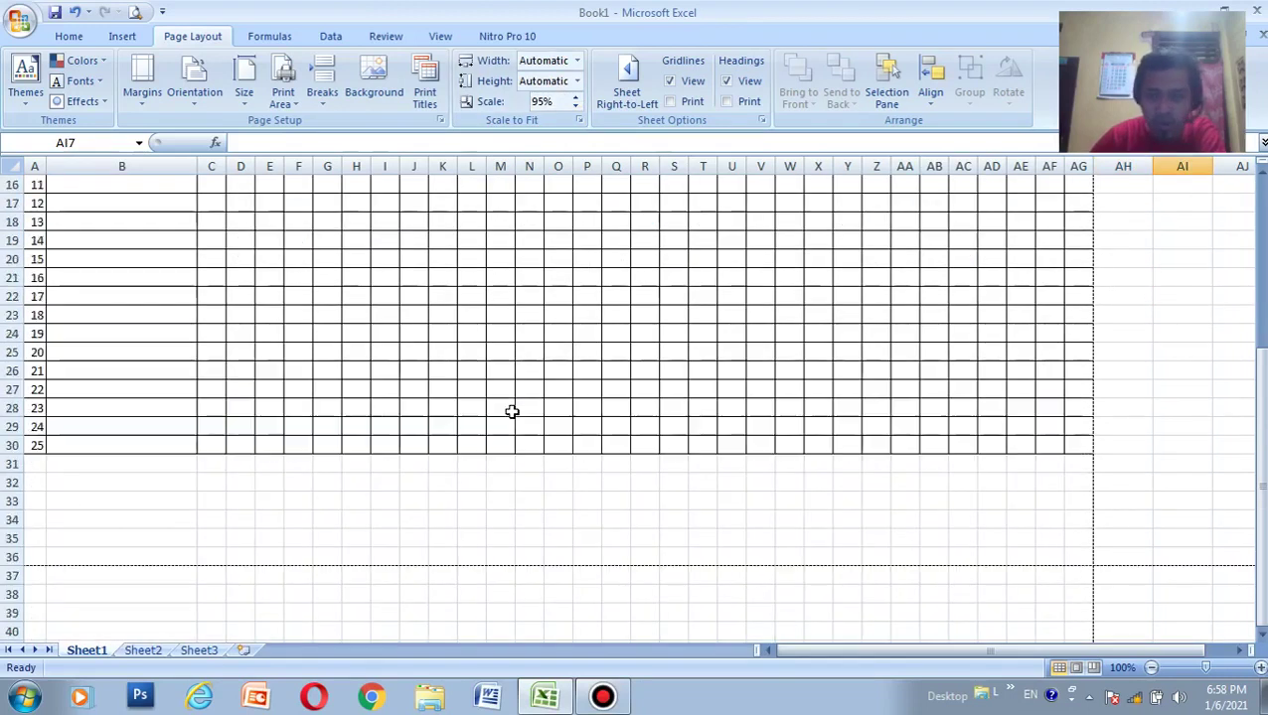
scroll(512, 414, "up", 5)
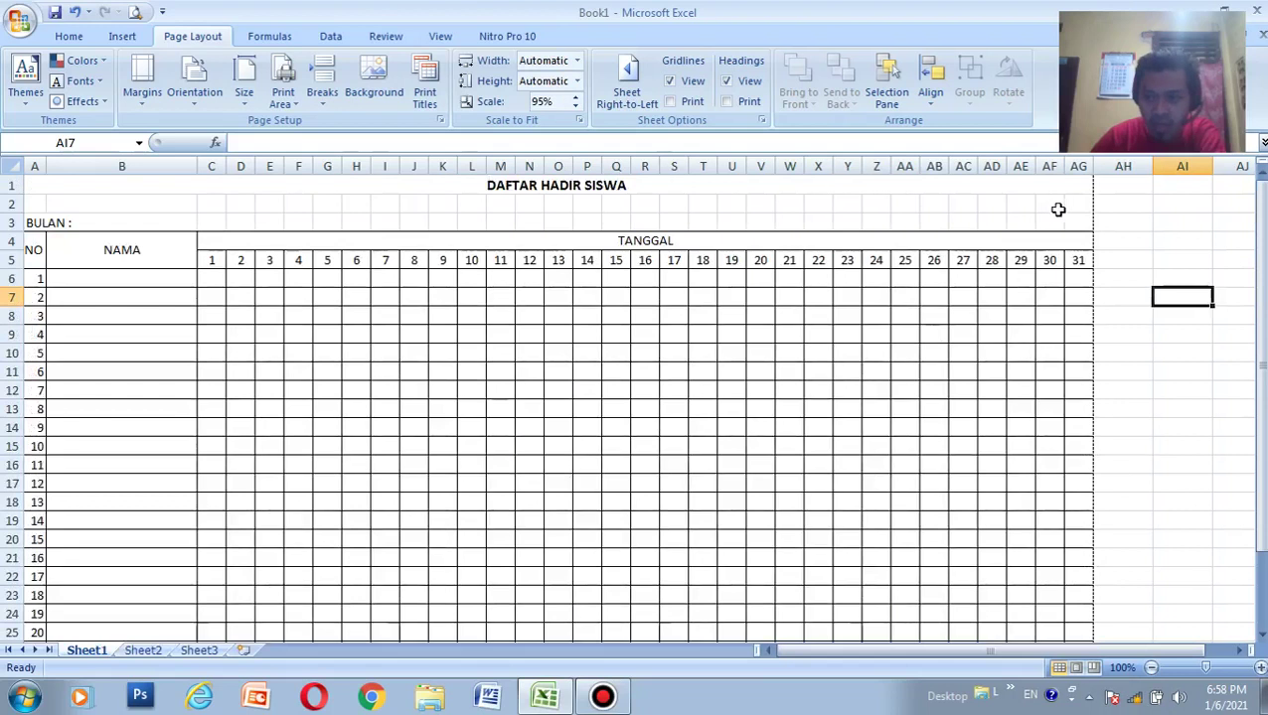
scroll(1058, 258, "down", 1)
scroll(1053, 323, "down", 5)
scroll(1048, 342, "down", 1)
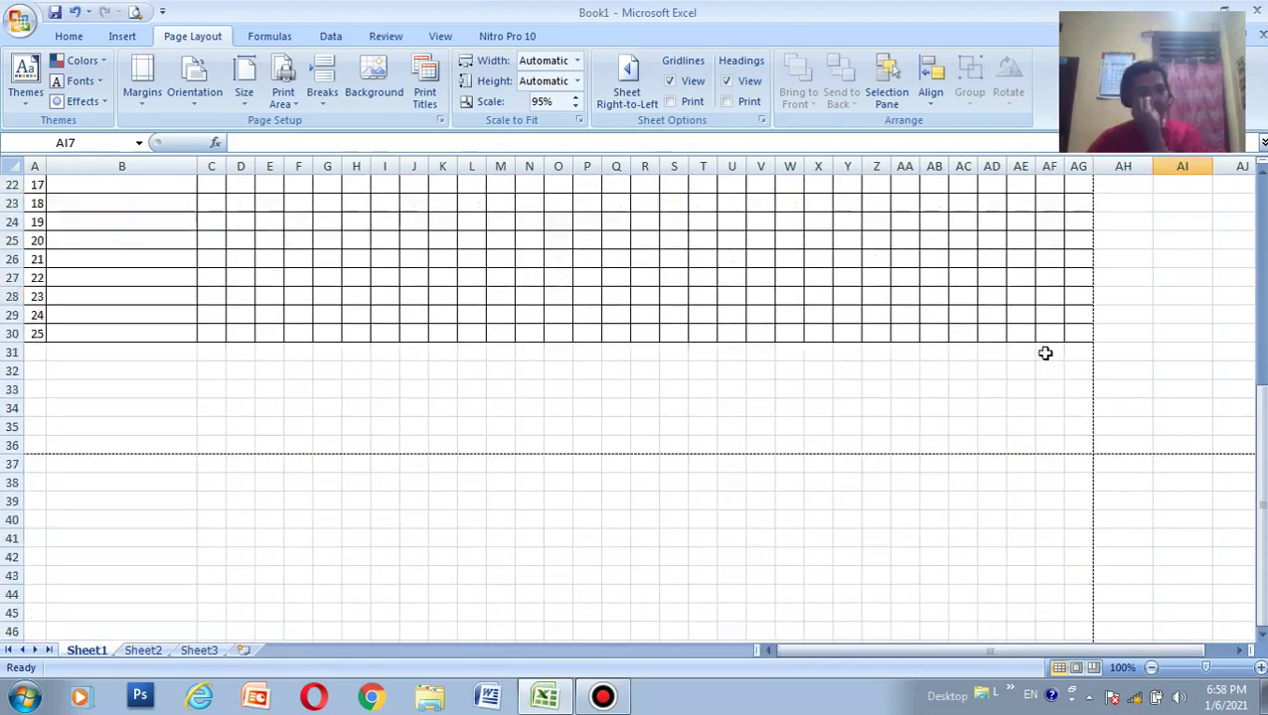
scroll(1046, 353, "up", 7)
scroll(1045, 353, "up", 1)
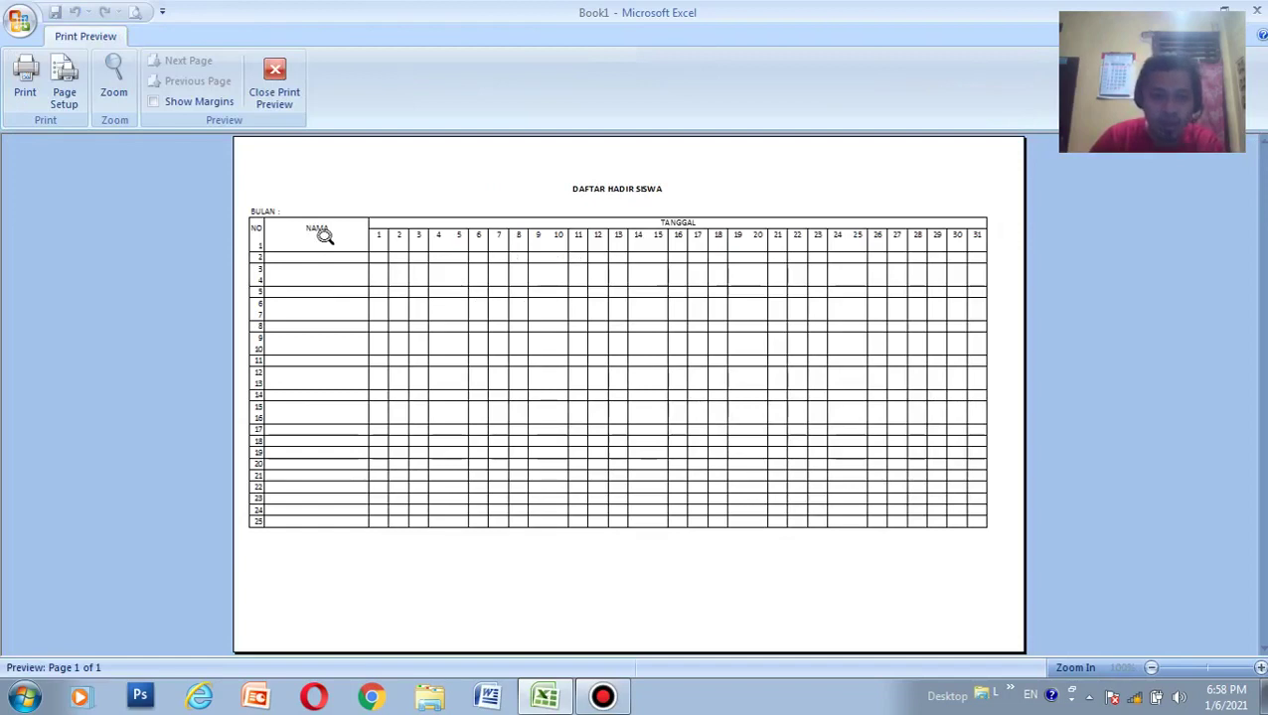
Zoom into the print preview to inspect the table, then return to the whole page.
left_click(118, 97)
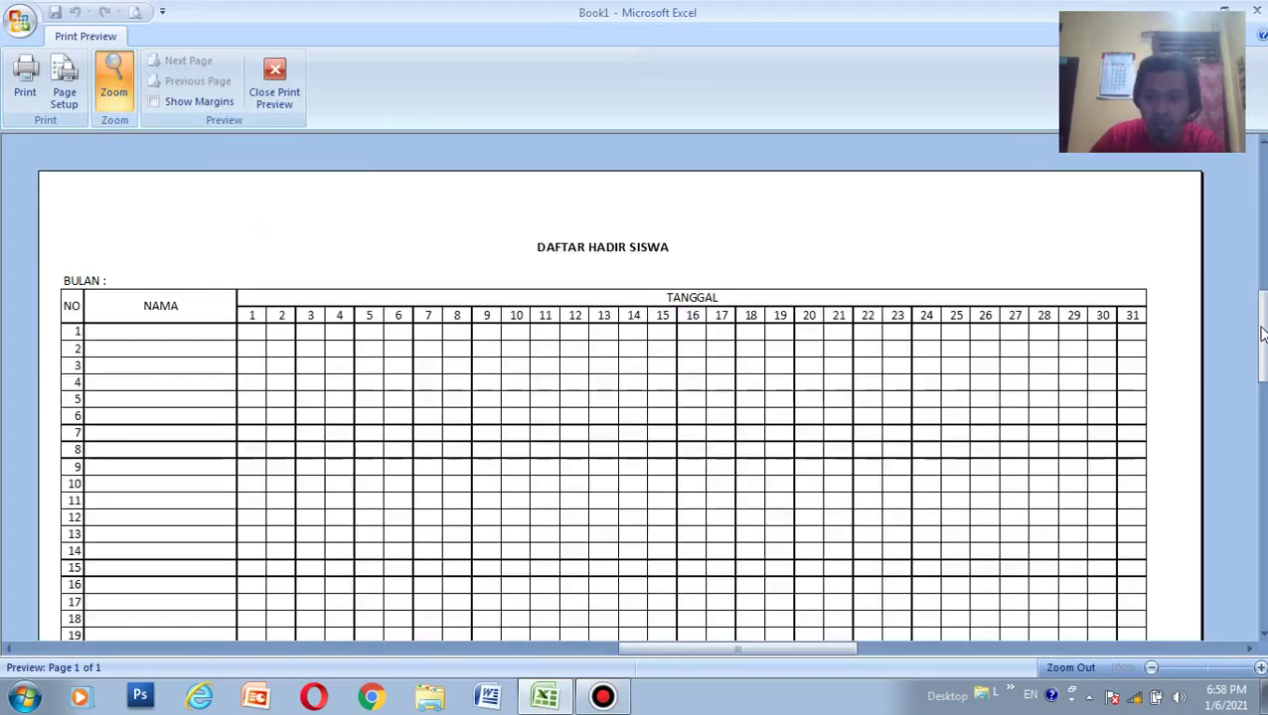
left_click_drag(1259, 331, 1259, 377)
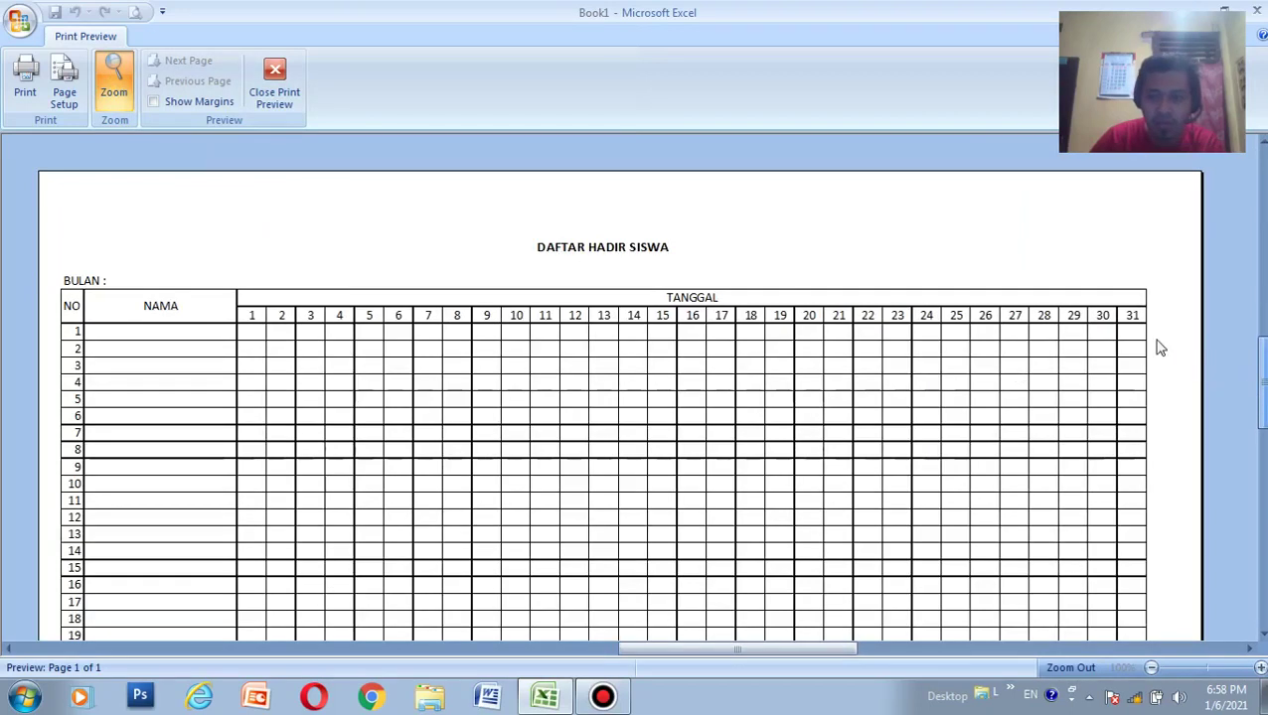
left_click(1157, 339)
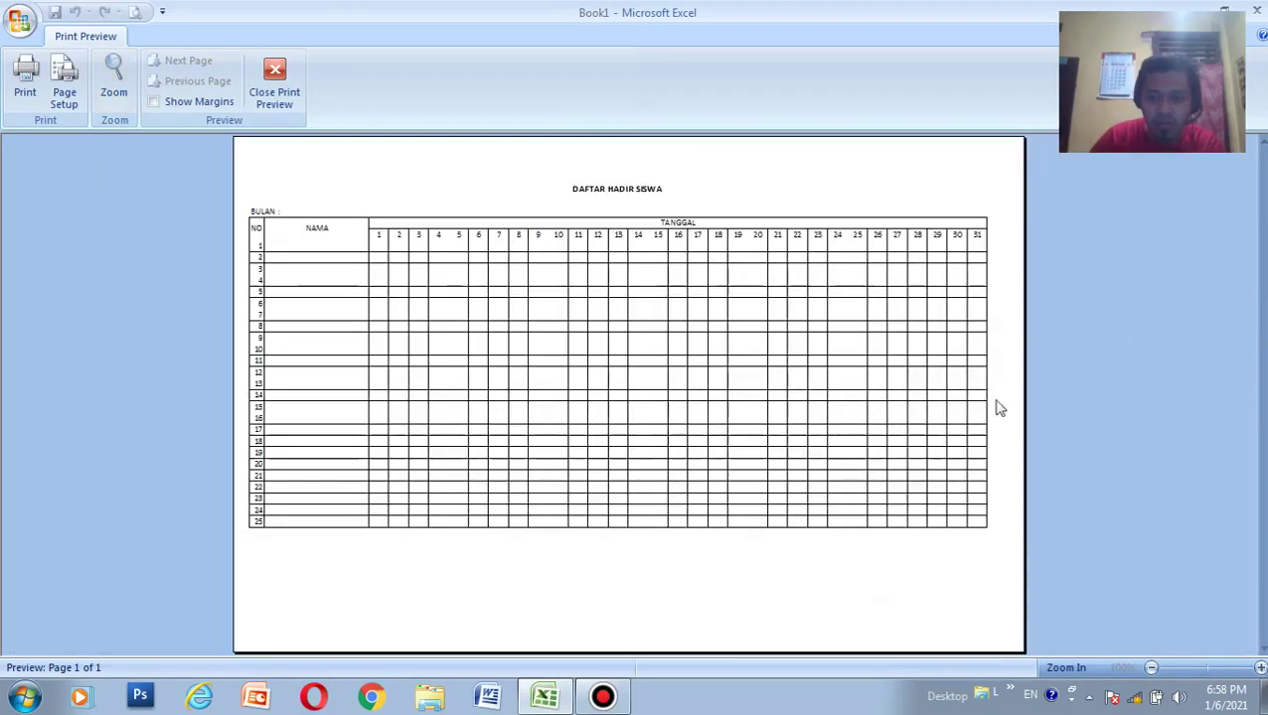
Zoom in again and scroll through all the student rows before returning to full-page view.
left_click(125, 87)
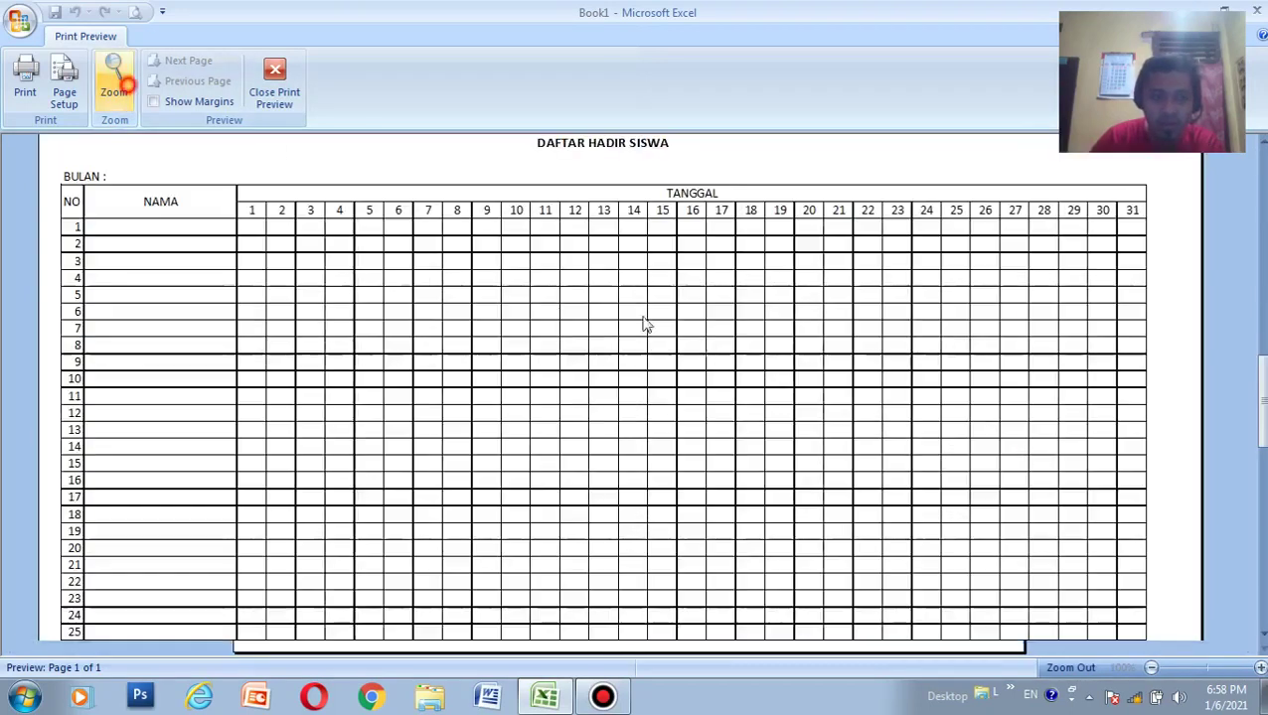
scroll(798, 408, "down", 1)
scroll(1014, 430, "down", 2)
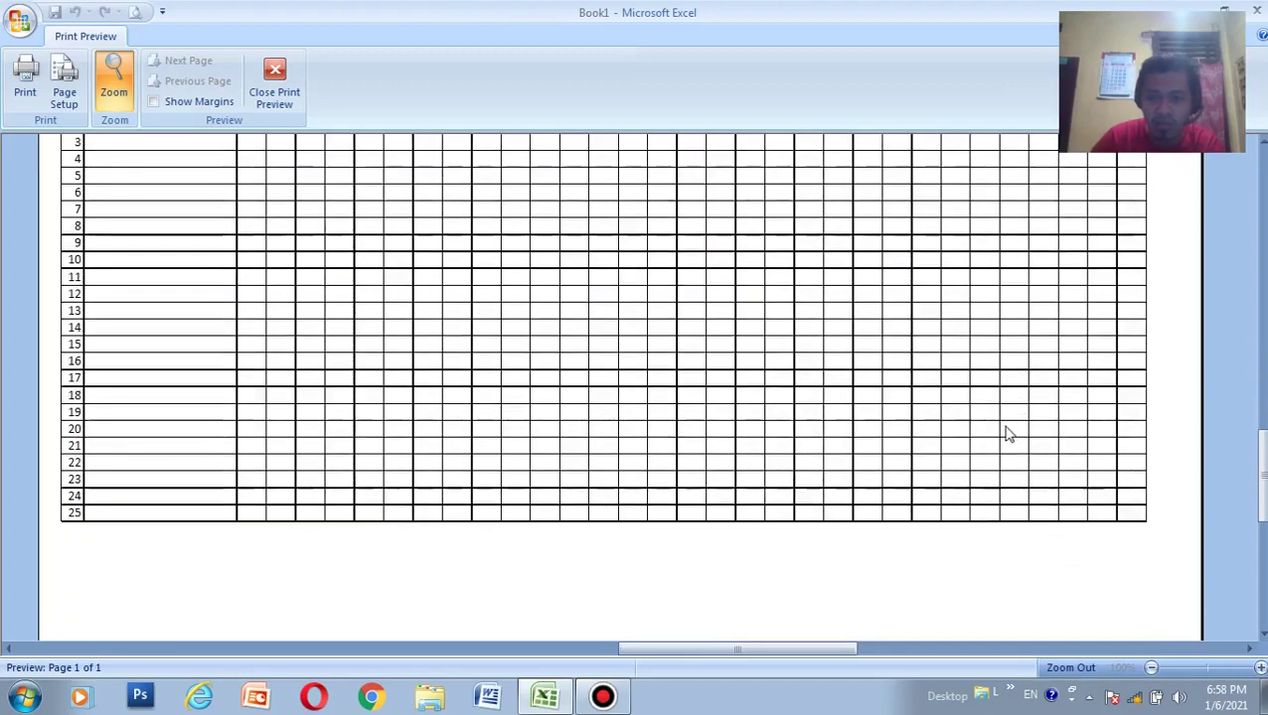
scroll(1015, 434, "down", 1)
scroll(1016, 438, "down", 1)
scroll(1112, 457, "up", 2)
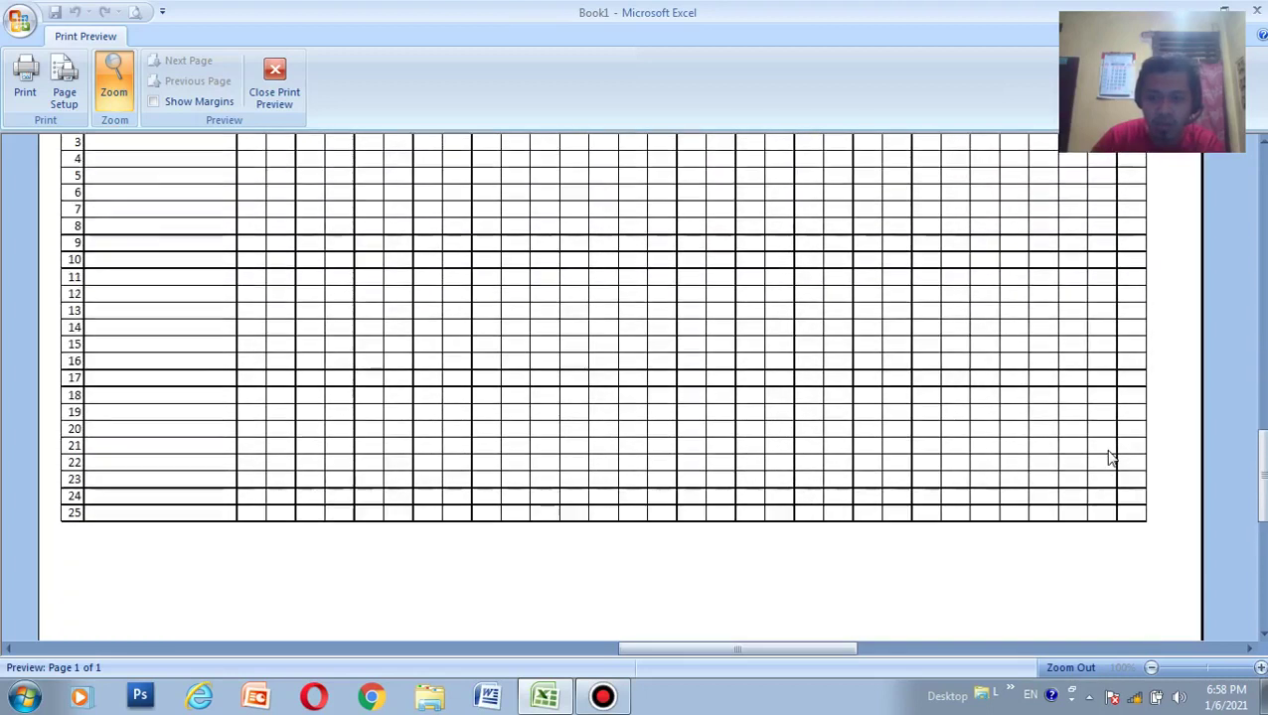
scroll(1232, 477, "up", 1)
scroll(1233, 477, "up", 1)
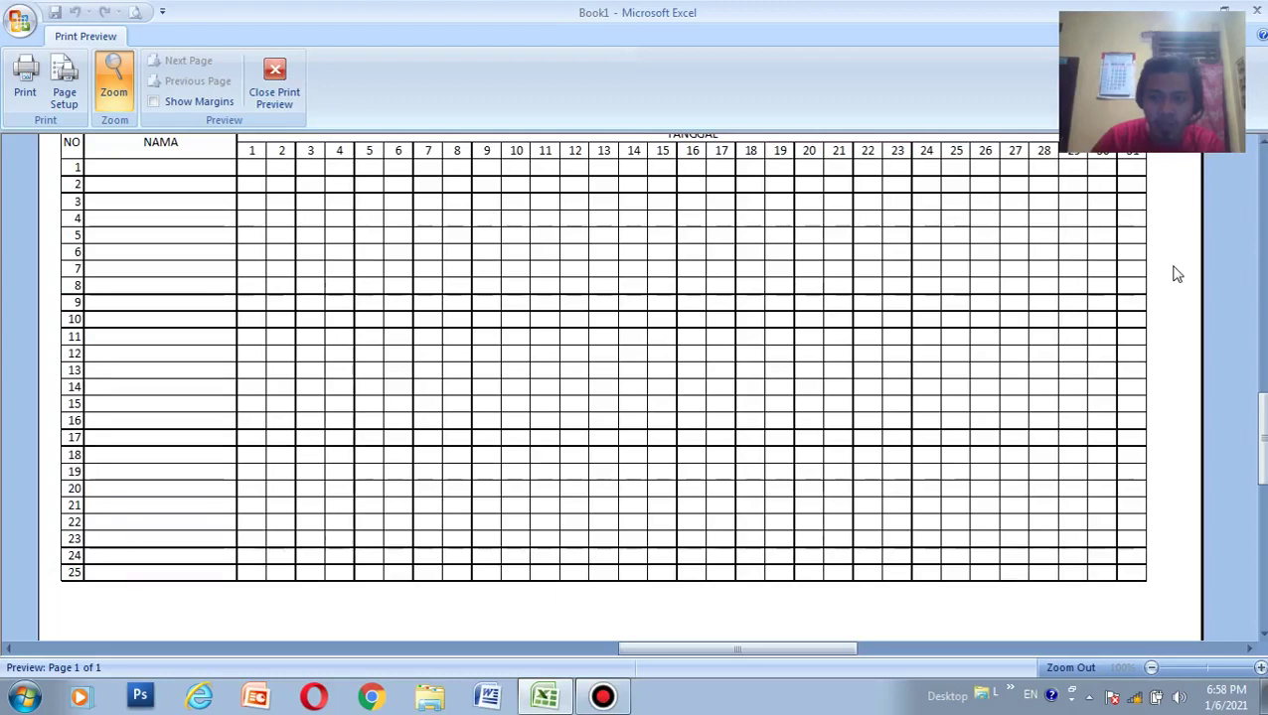
scroll(1175, 279, "up", 3)
scroll(1153, 278, "up", 3)
left_click(1007, 269)
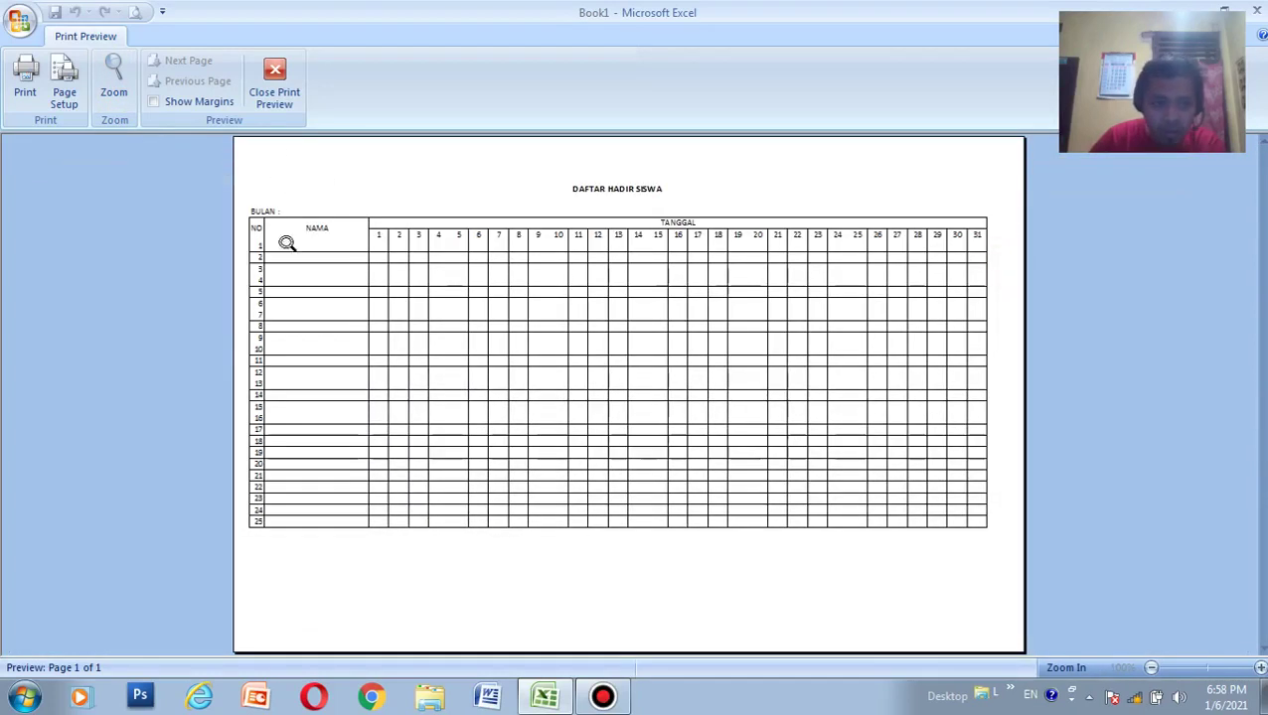
Zoom in near the NAMA column to check it, then return to the whole-page preview.
left_click(244, 244)
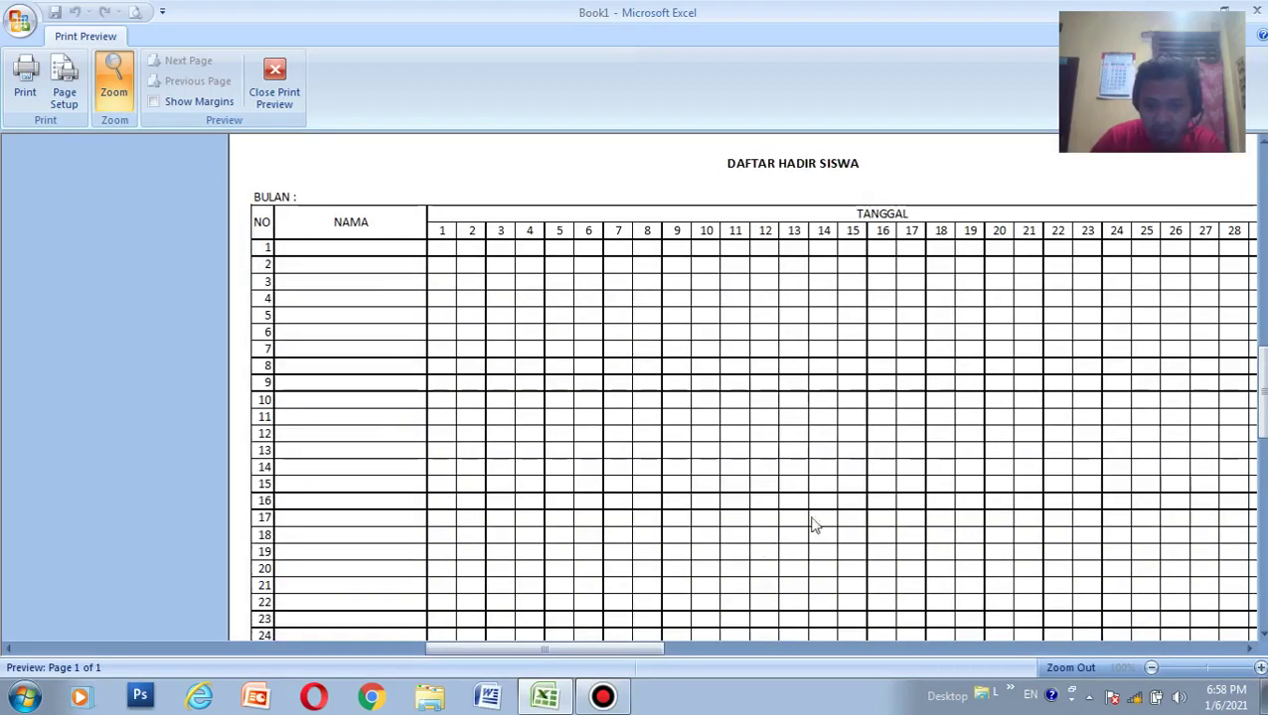
left_click(627, 648)
left_click_drag(680, 661, 1084, 563)
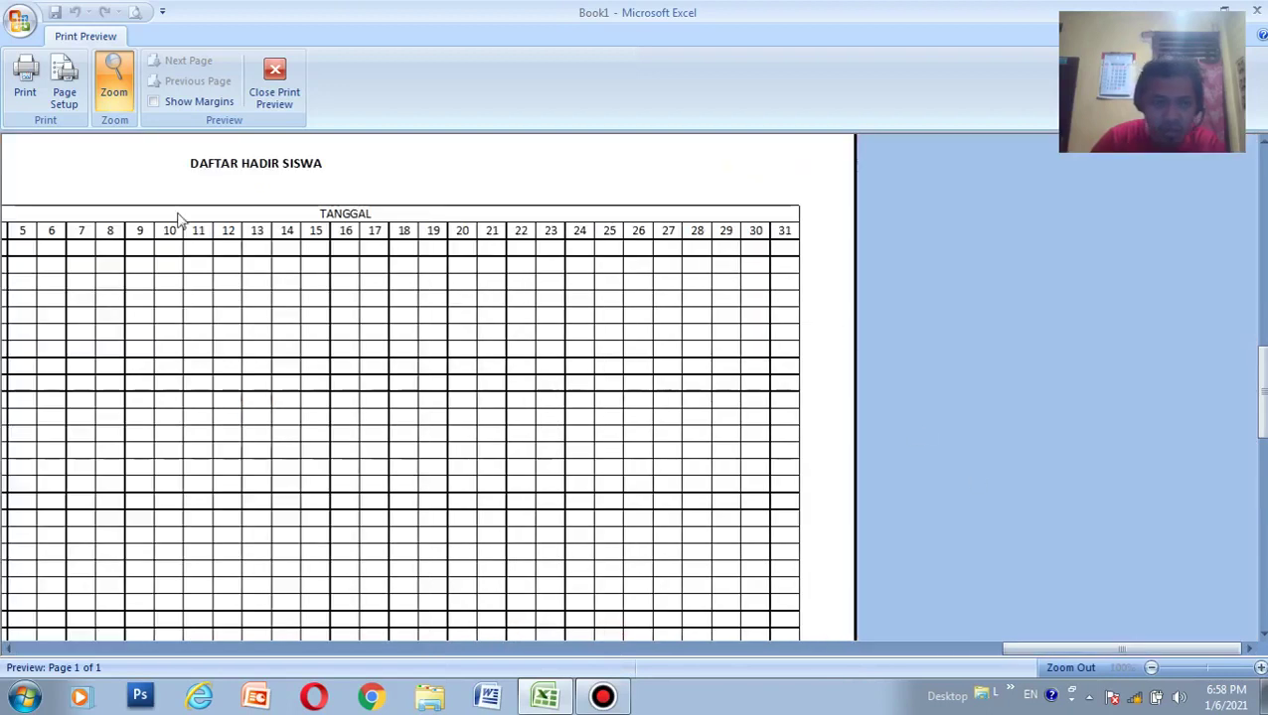
left_click(109, 85)
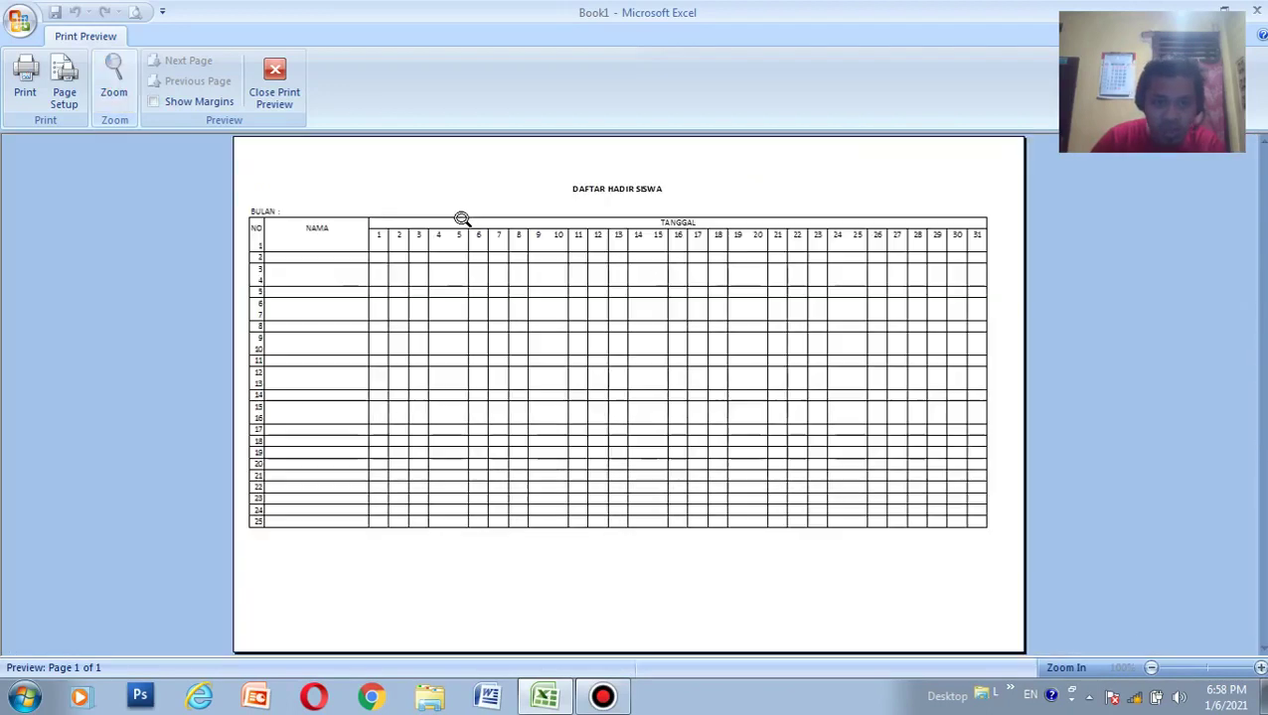
Show the margin guides and widen the left margin slightly so the table sits centred.
left_click(187, 102)
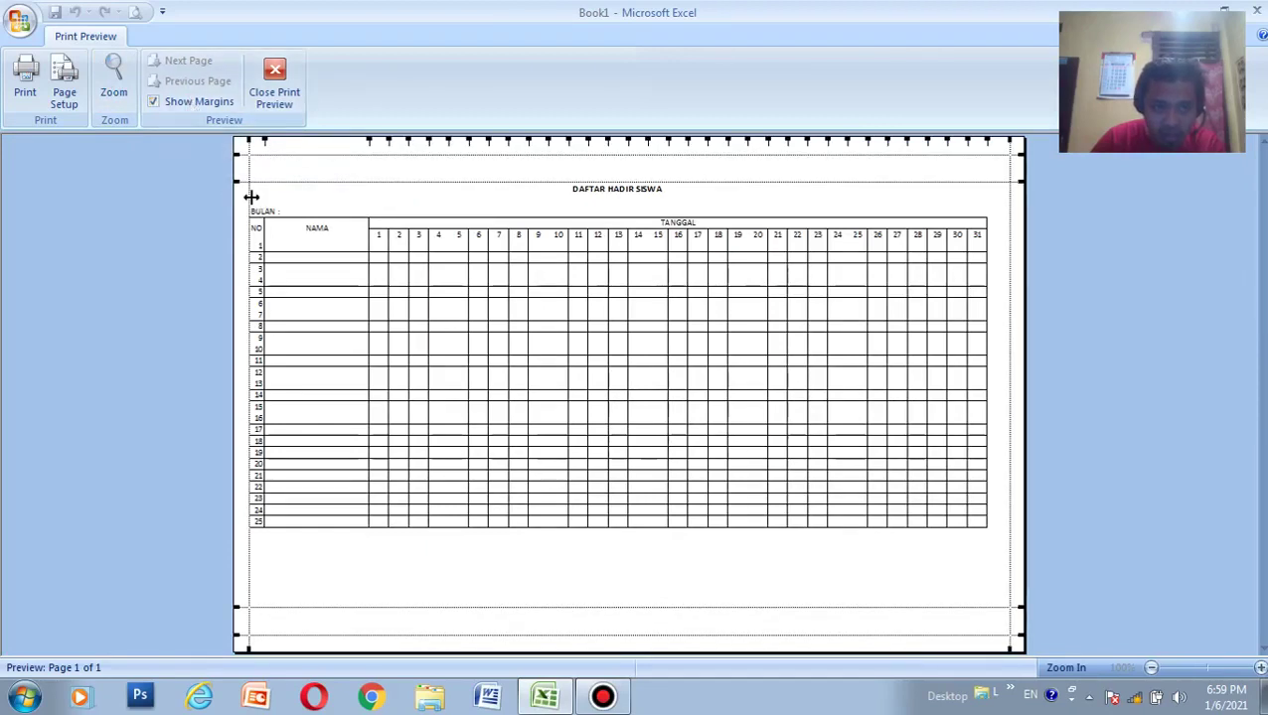
left_click_drag(252, 197, 259, 198)
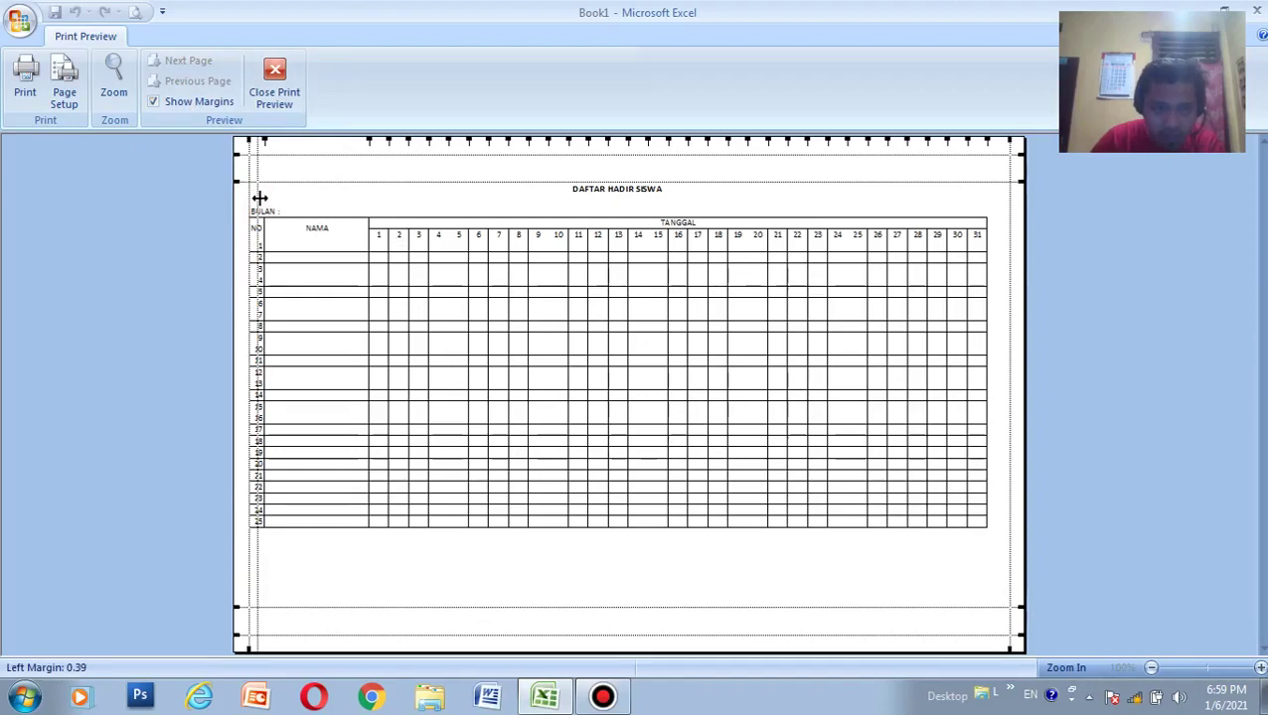
left_click_drag(259, 198, 262, 199)
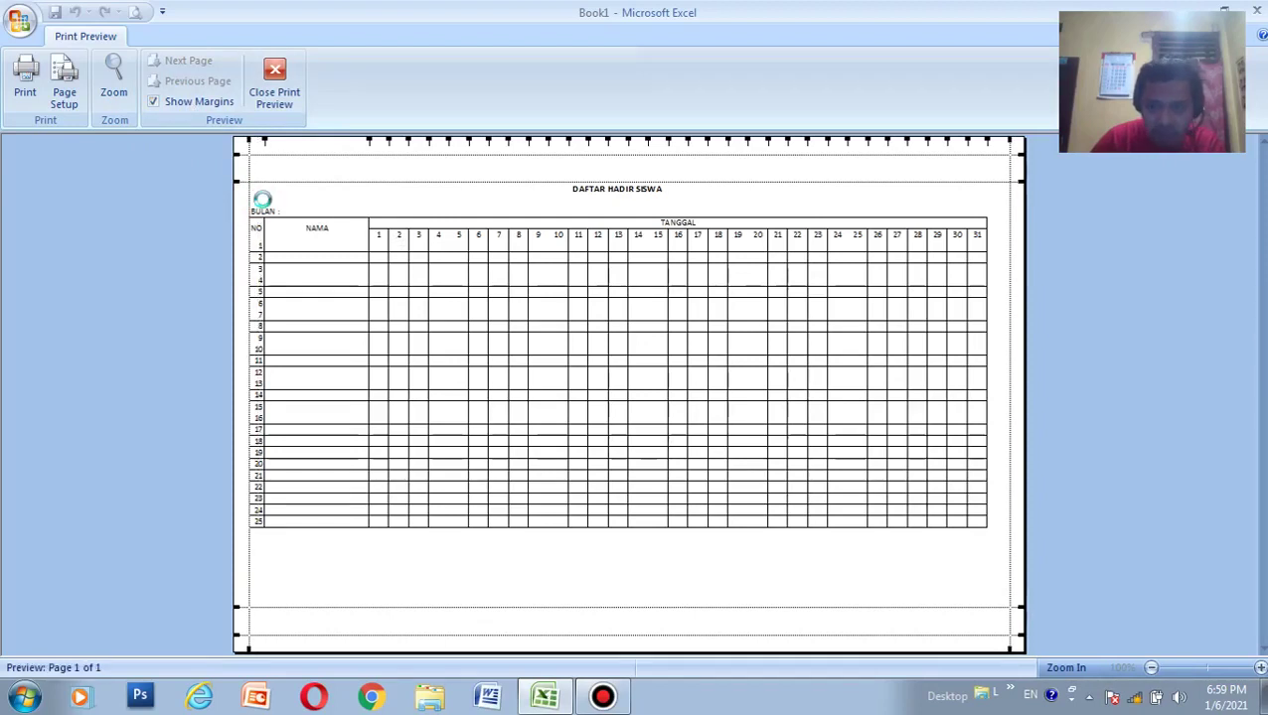
left_click_drag(262, 192, 266, 192)
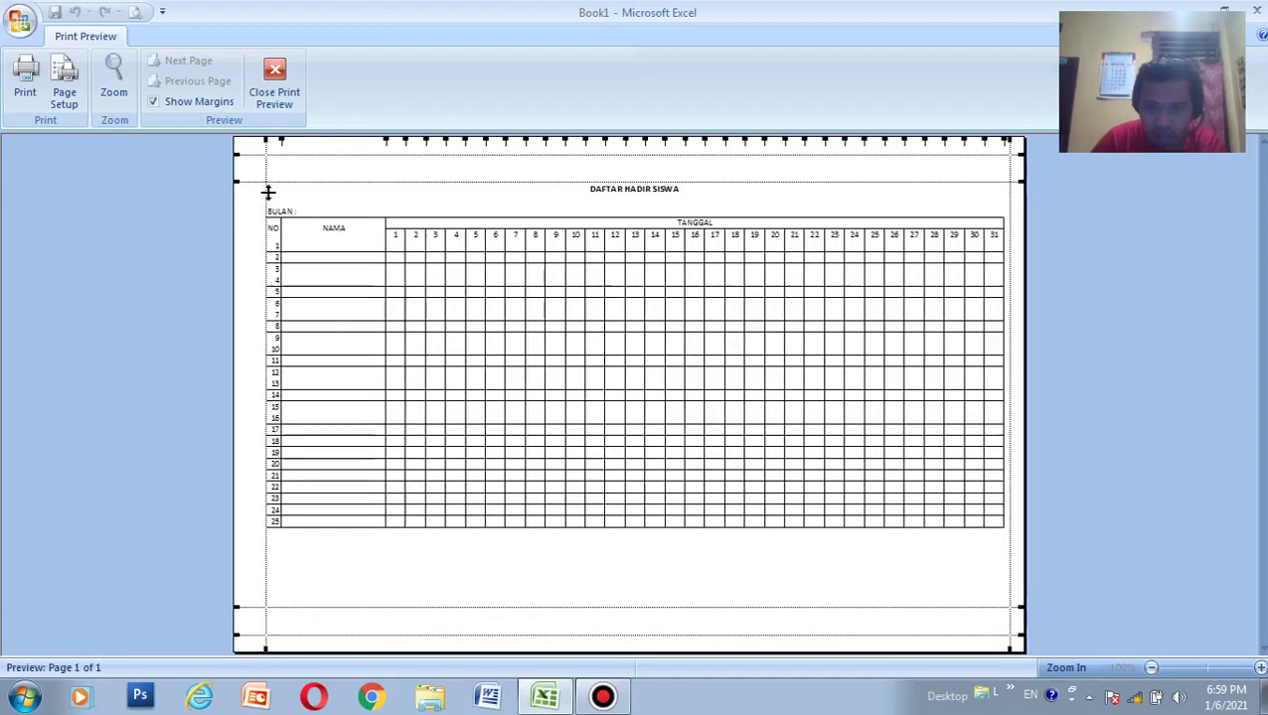
left_click_drag(262, 191, 266, 193)
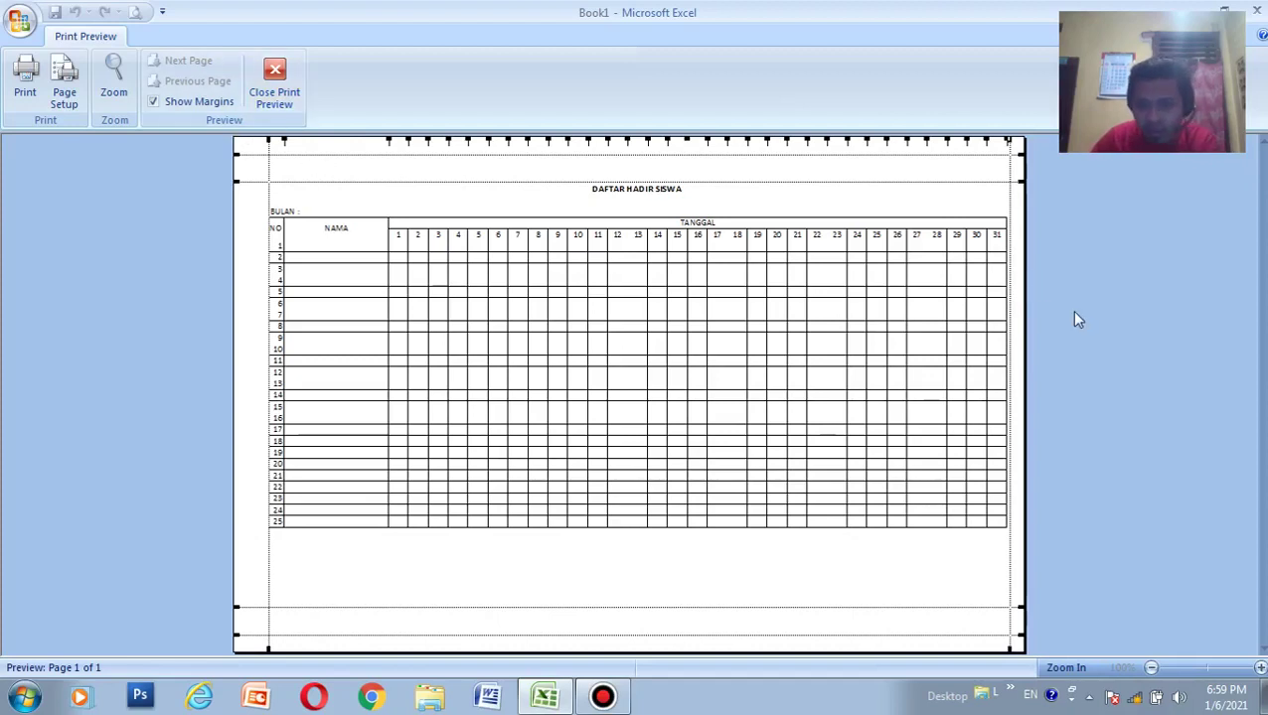
Zoom in to check the table's right edge, then return to the whole-page preview.
left_click(1017, 292)
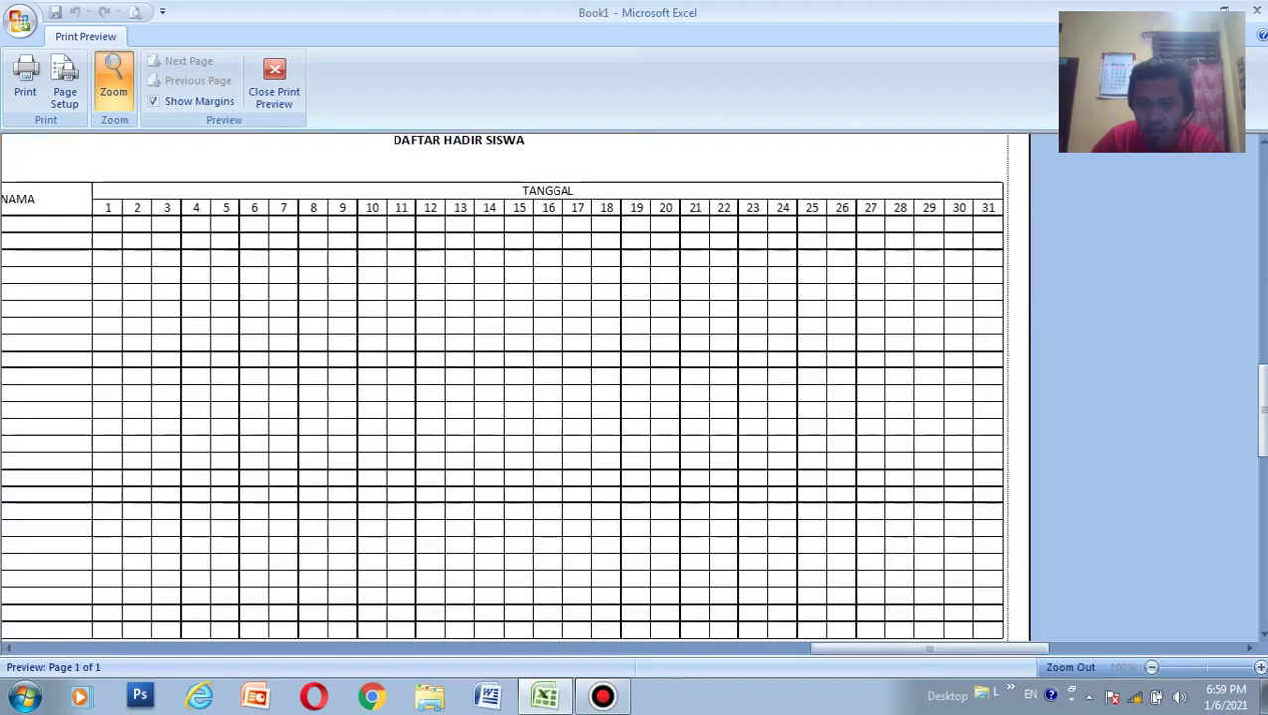
left_click_drag(1261, 410, 1261, 591)
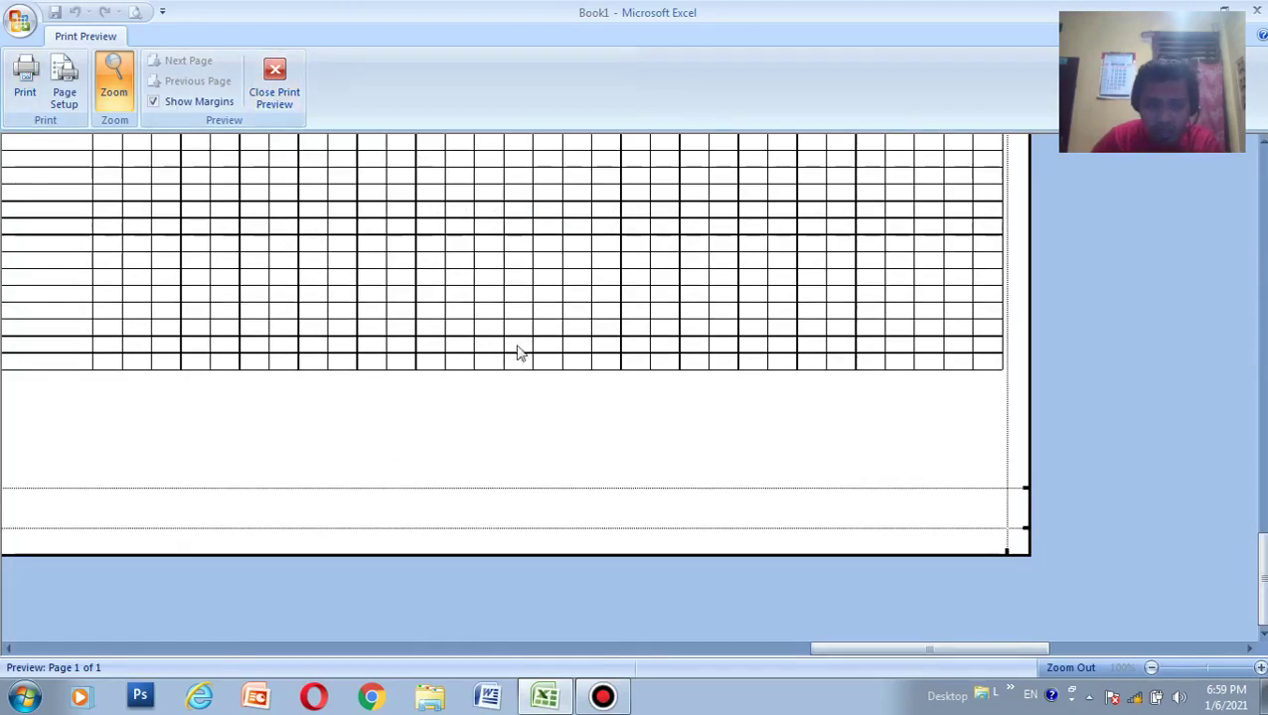
left_click(124, 93)
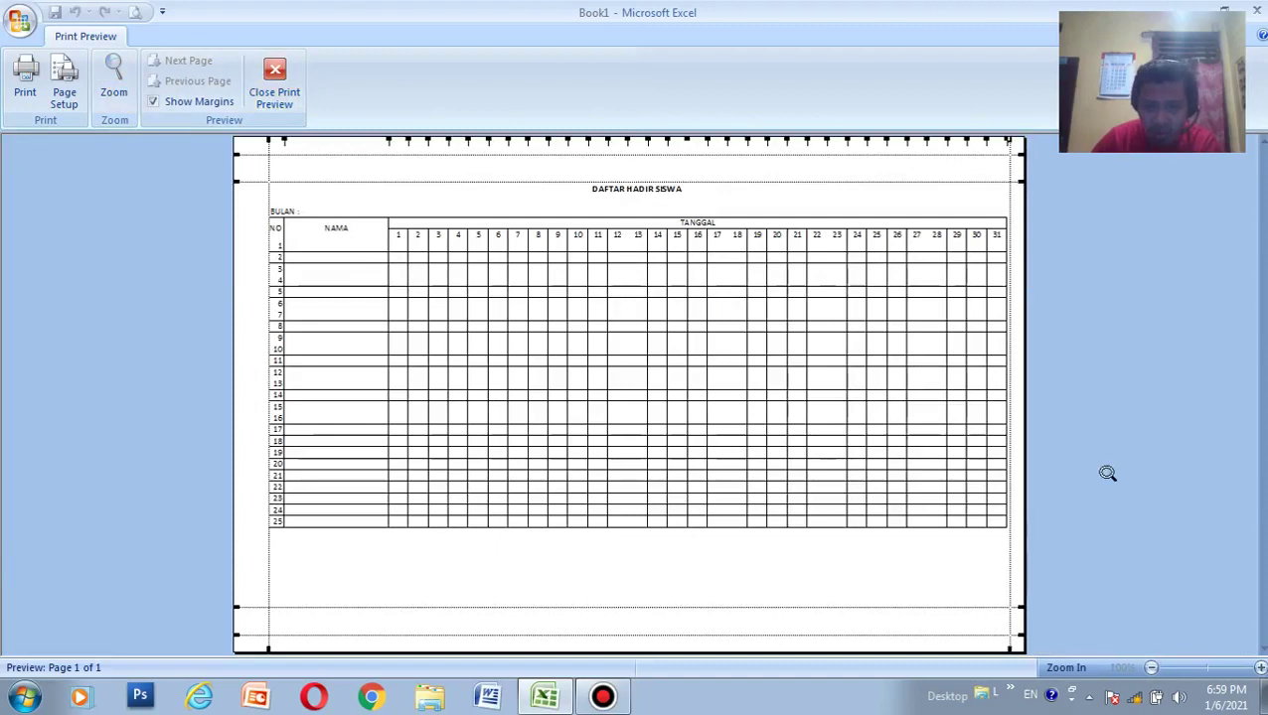
Close Print Preview to return to the DAFTAR HADIR SISWA worksheet.
left_click(278, 92)
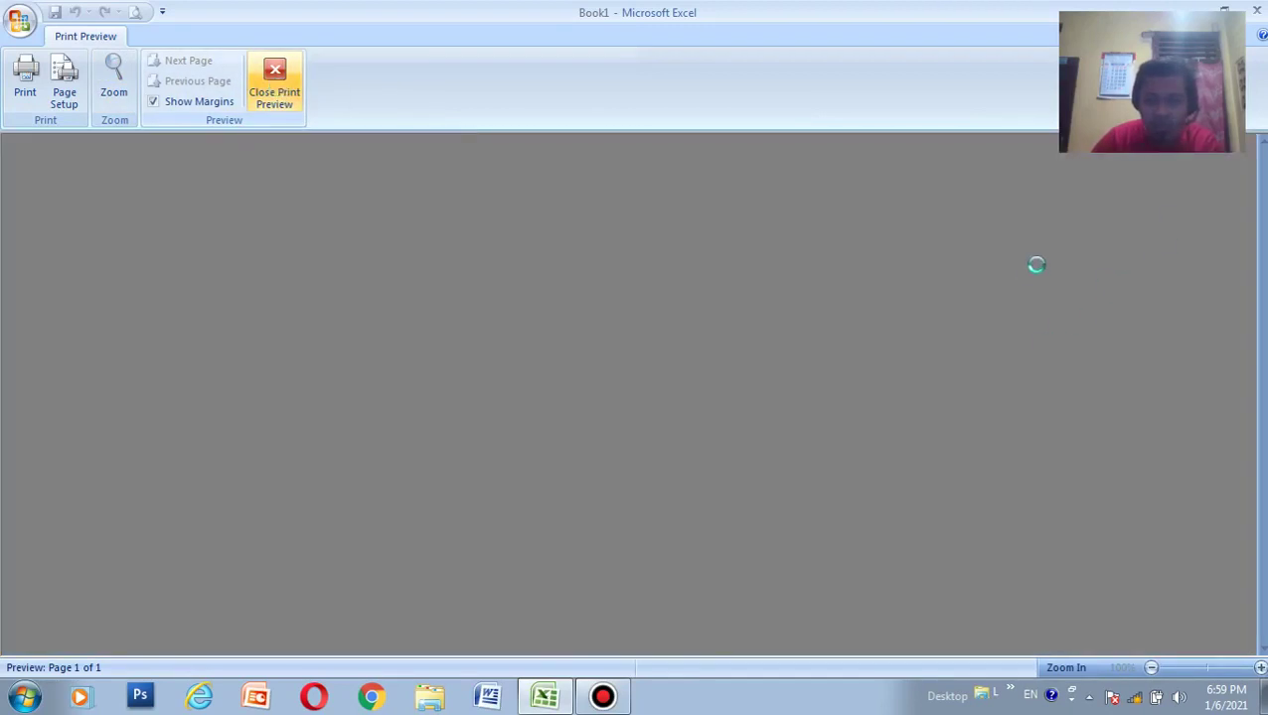